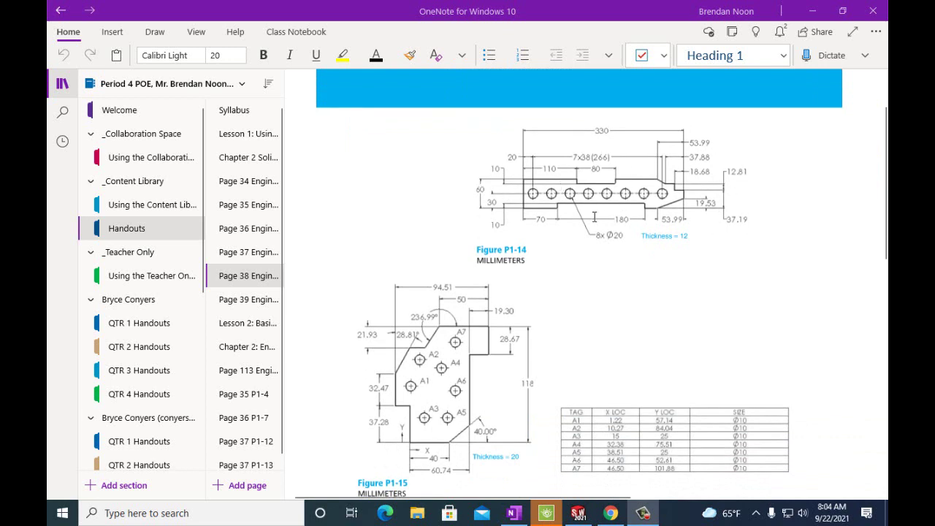
Step: Examine the dimensioned drawings in Figures P1-14, P1-15 and P1-16 on the page 38 handout
{"action": "scroll", "coordinate": [595, 217], "scroll_direction": "up", "scroll_amount": 2}
{"action": "scroll", "coordinate": [594, 217], "scroll_direction": "down", "scroll_amount": 3}
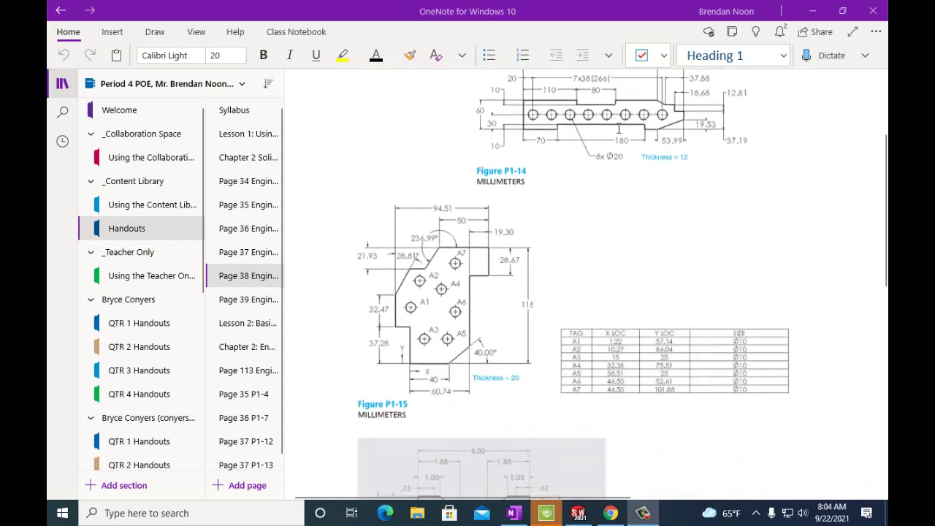
{"action": "scroll", "coordinate": [657, 156], "scroll_direction": "down", "scroll_amount": 3}
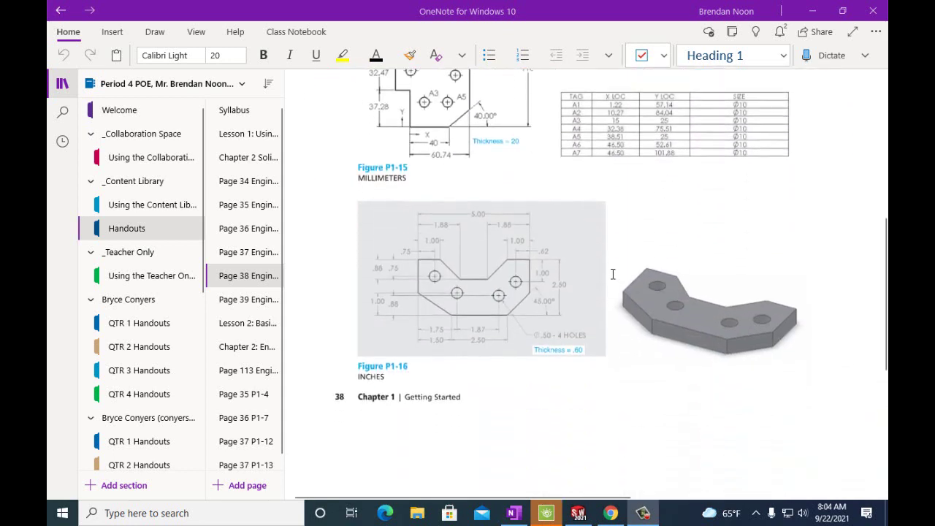
{"action": "scroll", "coordinate": [613, 273], "scroll_direction": "up", "scroll_amount": 2}
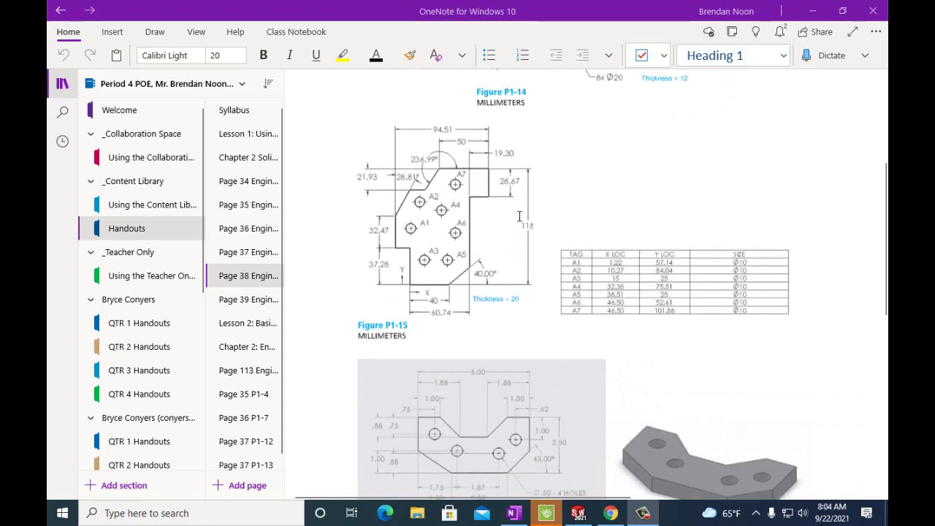
{"action": "scroll", "coordinate": [519, 216], "scroll_direction": "down", "scroll_amount": 4}
{"action": "scroll", "coordinate": [519, 216], "scroll_direction": "up", "scroll_amount": 5}
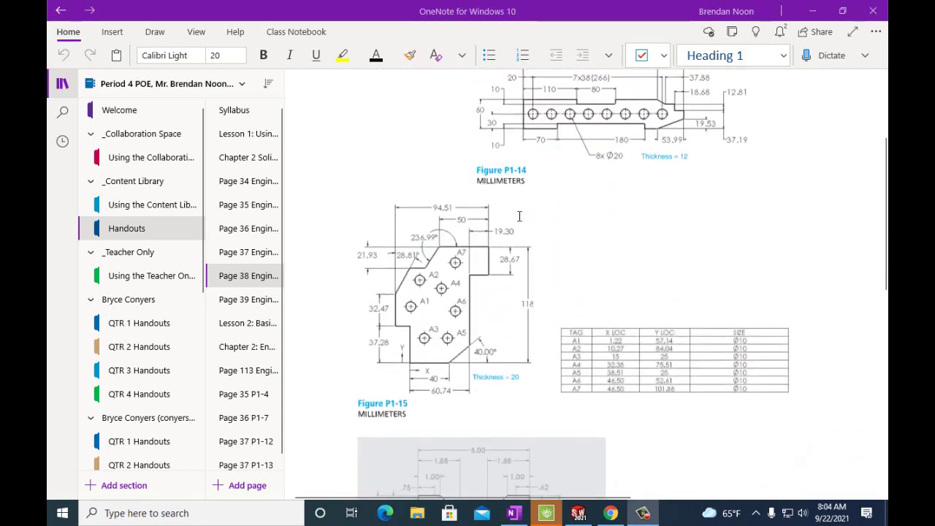
{"action": "scroll", "coordinate": [519, 216], "scroll_direction": "down", "scroll_amount": 1}
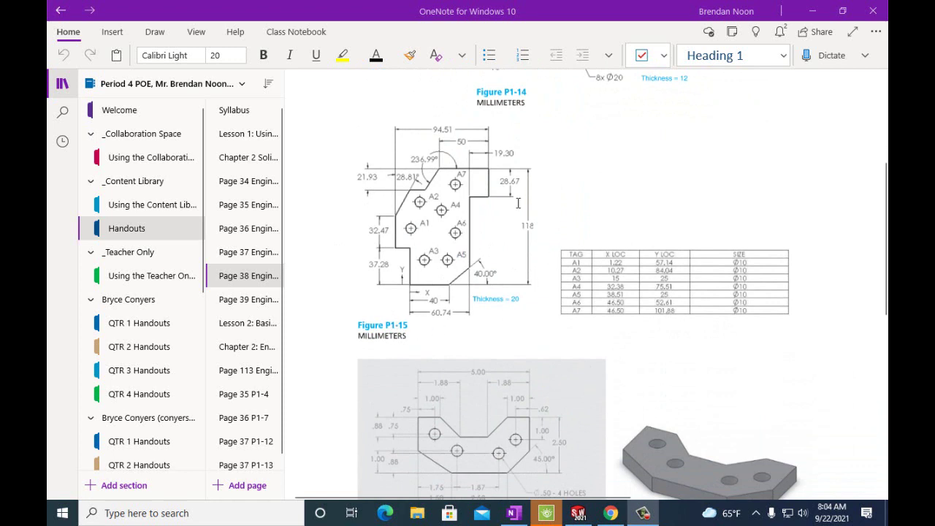
{"action": "scroll", "coordinate": [518, 203], "scroll_direction": "up", "scroll_amount": 2}
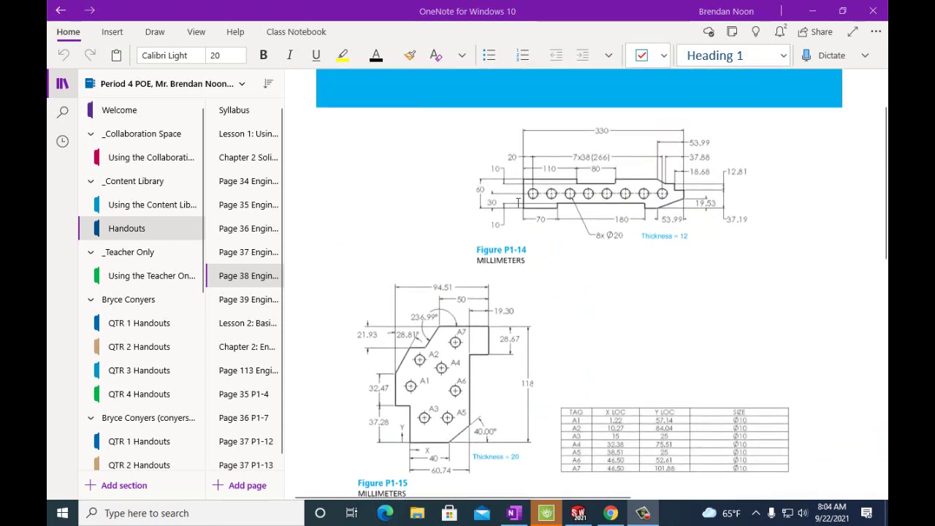
{"action": "scroll", "coordinate": [517, 203], "scroll_direction": "down", "scroll_amount": 4}
{"action": "scroll", "coordinate": [518, 203], "scroll_direction": "up", "scroll_amount": 4}
Step: Arrange the OneNote and SOLIDWORKS windows side by side, keeping Figure P1-15 in view beside the modelling area
{"action": "left_click", "coordinate": [842, 10]}
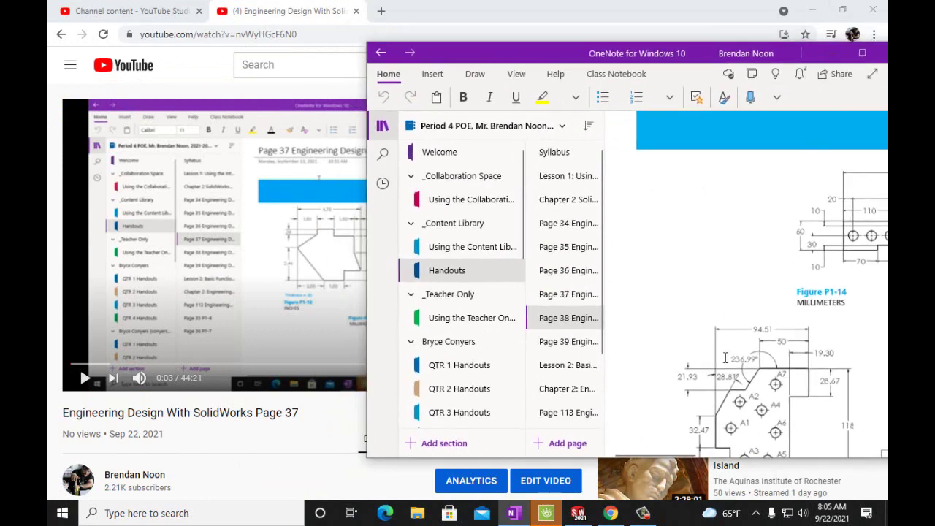
{"action": "scroll", "coordinate": [743, 375], "scroll_direction": "down", "scroll_amount": 1}
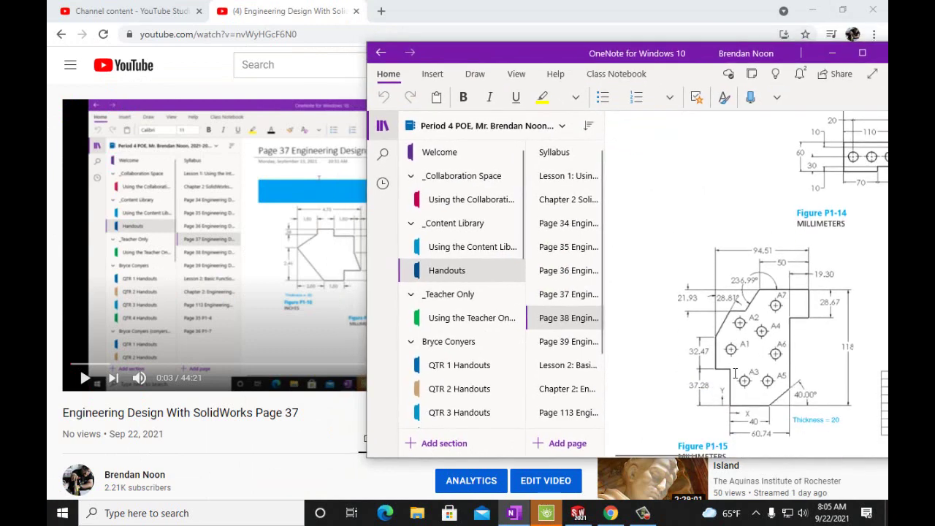
{"action": "scroll", "coordinate": [736, 373], "scroll_direction": "down", "scroll_amount": 1}
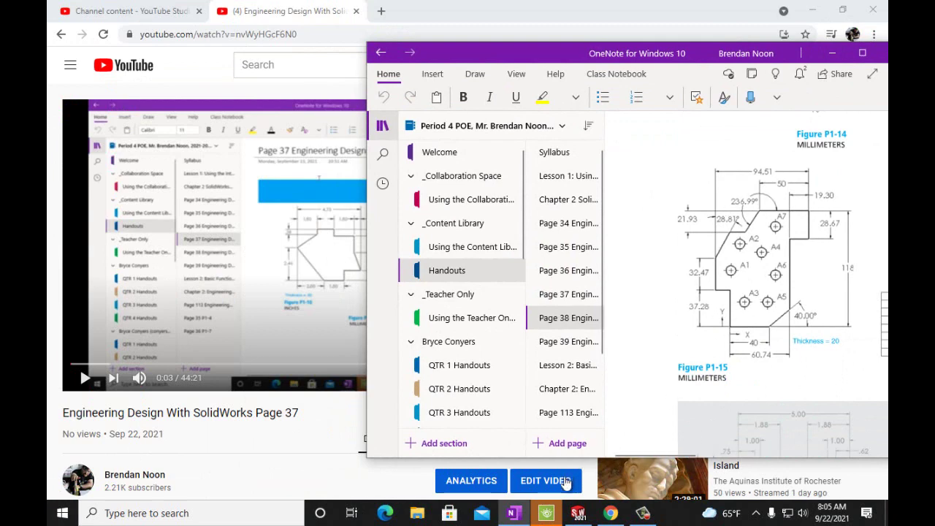
{"action": "left_click", "coordinate": [578, 511]}
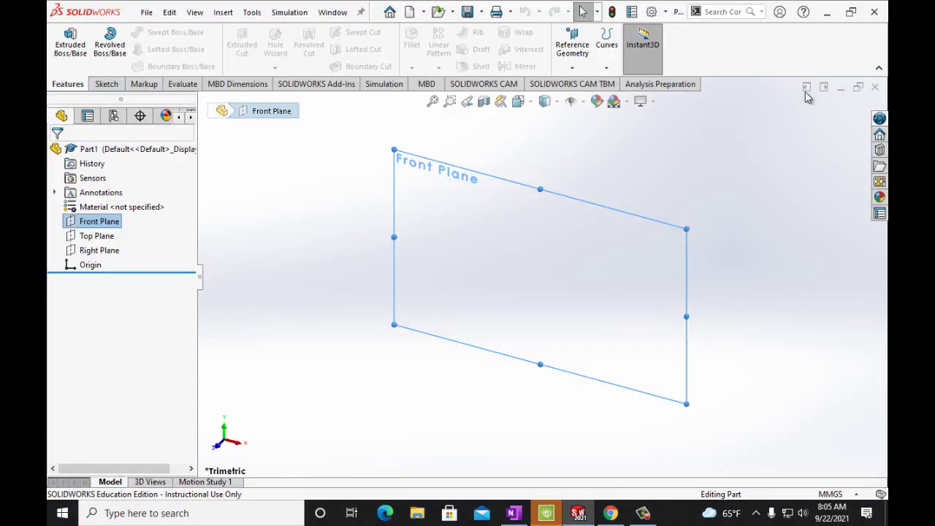
{"action": "left_click", "coordinate": [851, 13]}
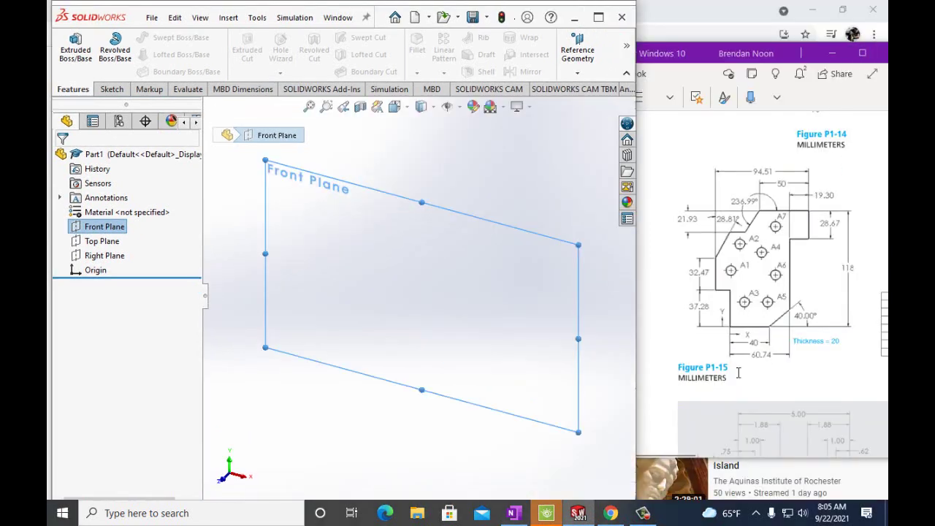
{"action": "left_click", "coordinate": [685, 454]}
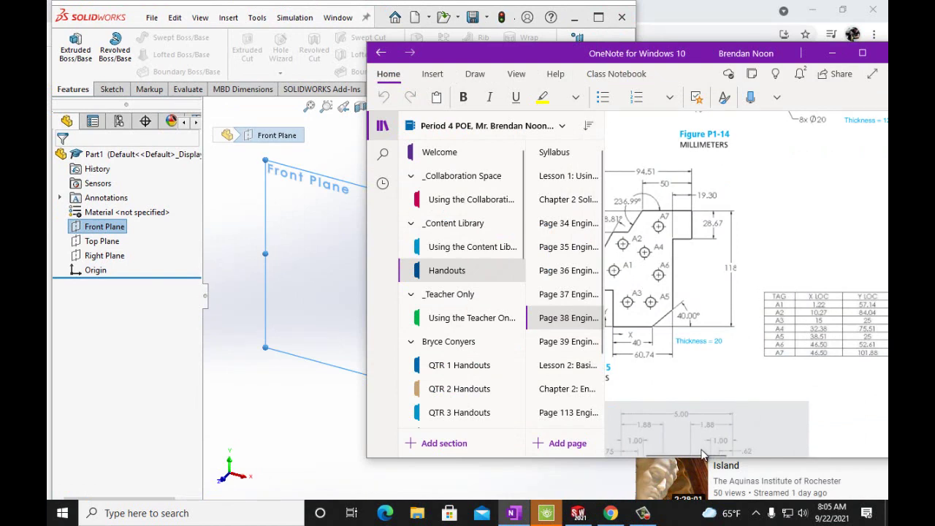
{"action": "scroll", "coordinate": [705, 353], "scroll_direction": "left", "scroll_amount": 3}
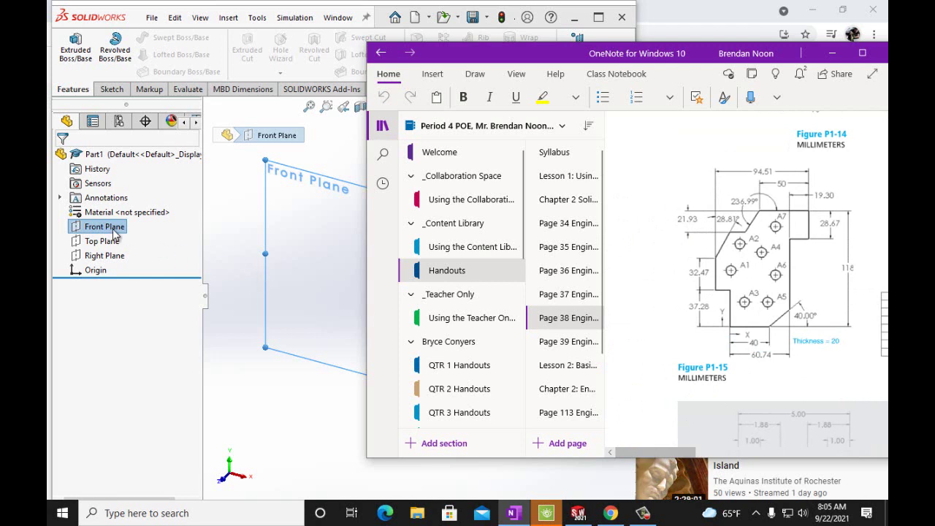
Step: Start a new sketch on the Top Plane
{"action": "left_click", "coordinate": [106, 242]}
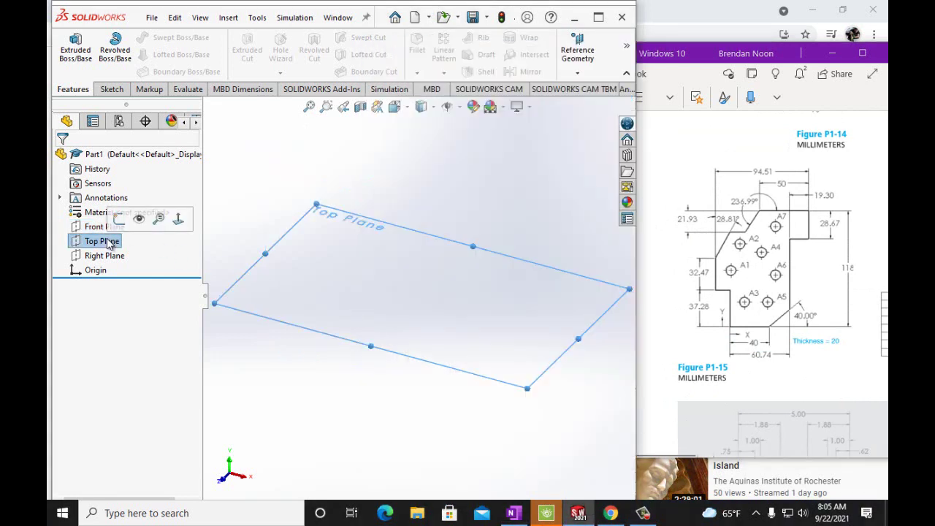
{"action": "left_click", "coordinate": [110, 88]}
{"action": "left_click", "coordinate": [70, 45]}
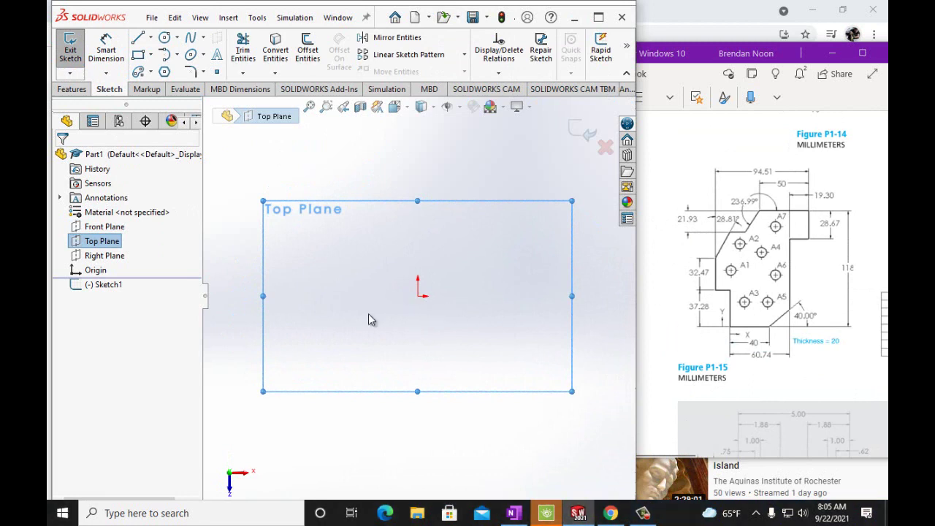
Step: Sketch two lines from the origin, one vertical upward and one horizontal to the right, each about 42 mm long
{"action": "left_click", "coordinate": [137, 41]}
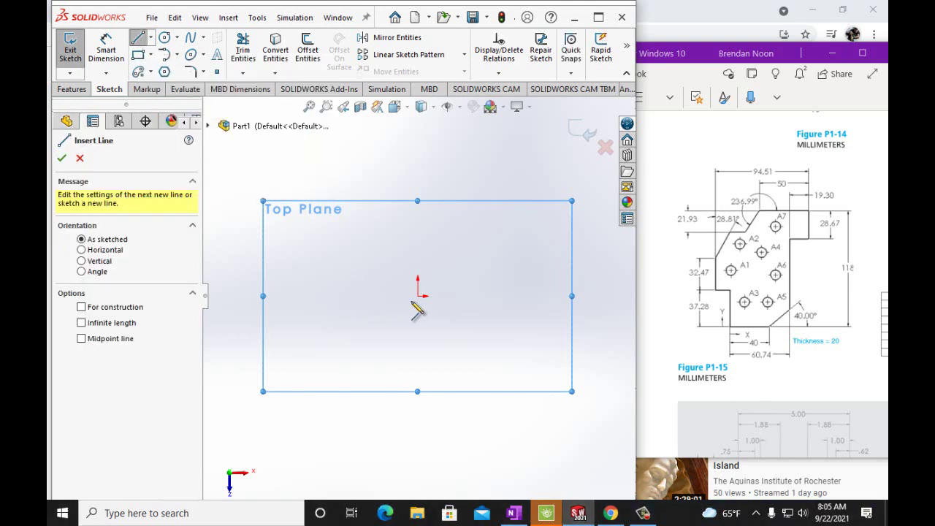
{"action": "left_click", "coordinate": [417, 296]}
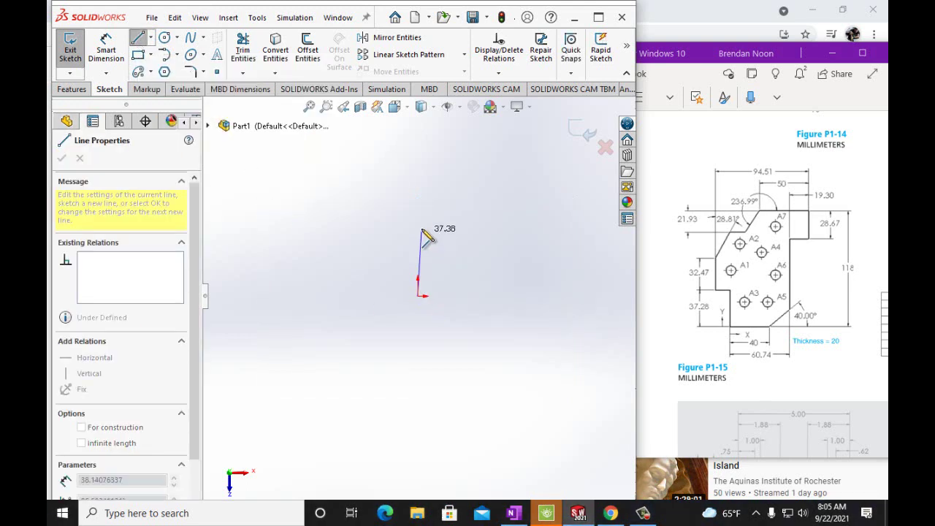
{"action": "left_click", "coordinate": [417, 223]}
{"action": "left_click", "coordinate": [418, 297]}
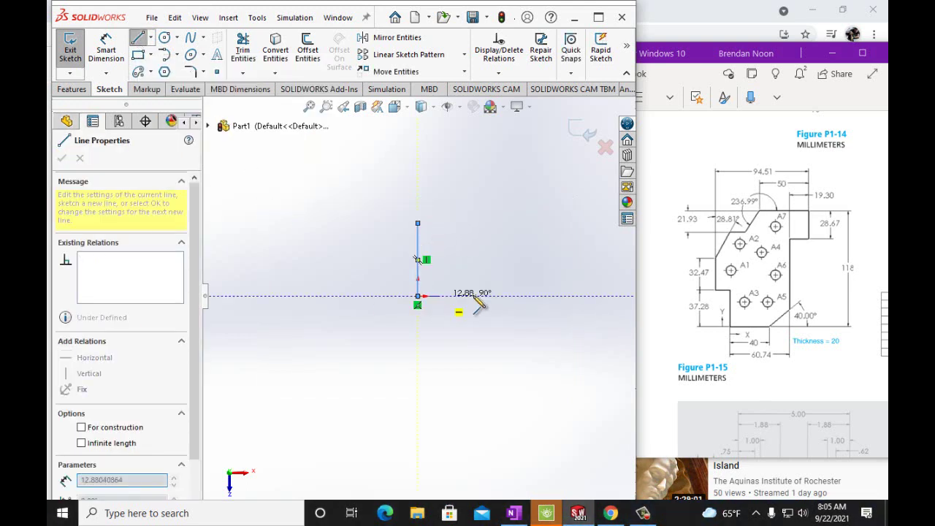
{"action": "double_click", "coordinate": [491, 296]}
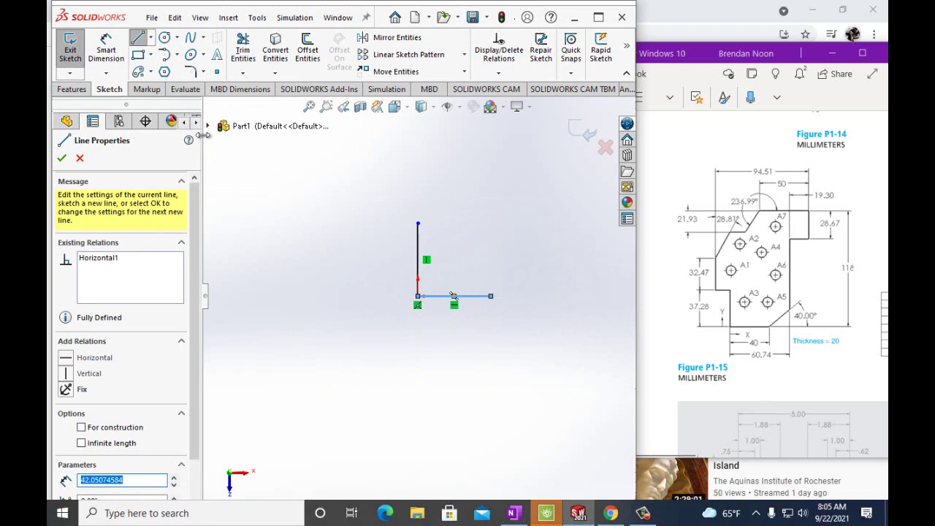
Step: Dimension the vertical line above the origin to 37.28 mm
{"action": "left_click", "coordinate": [106, 55]}
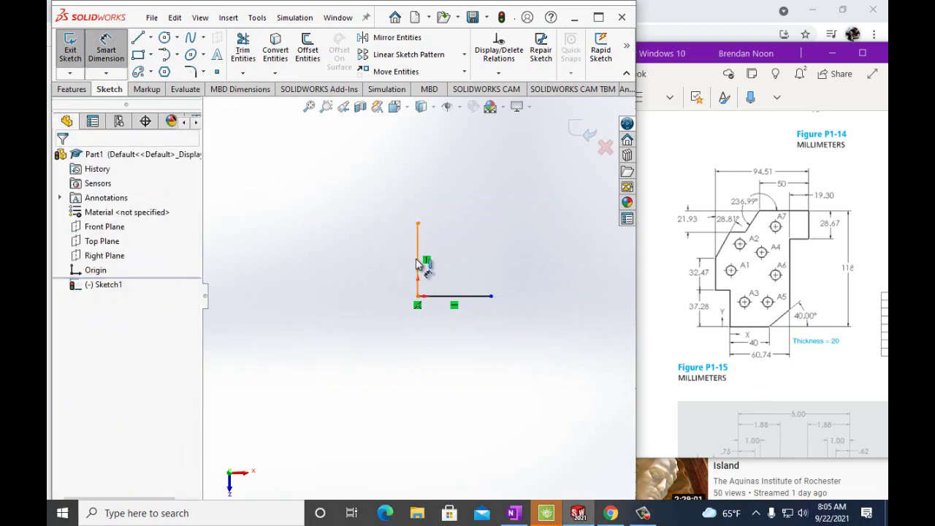
{"action": "left_click", "coordinate": [414, 259]}
{"action": "left_click", "coordinate": [380, 260]}
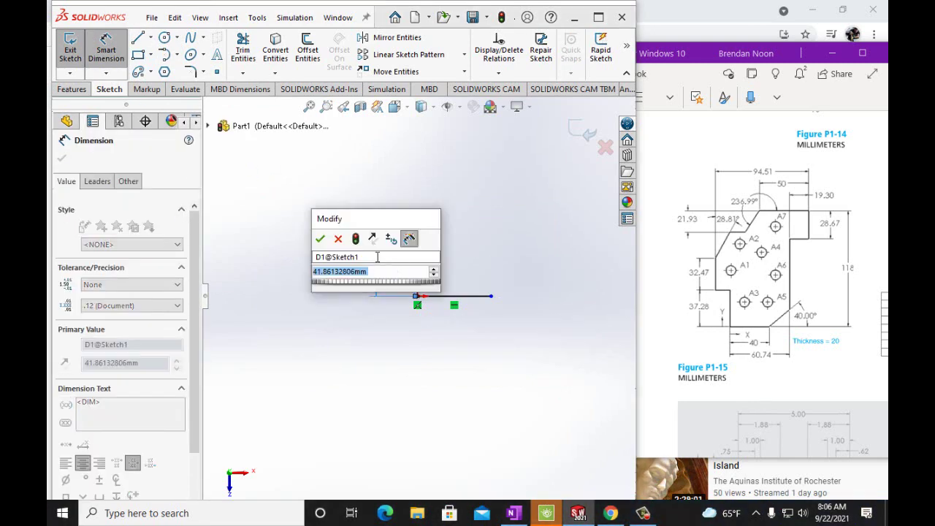
{"action": "type", "text": "37."}
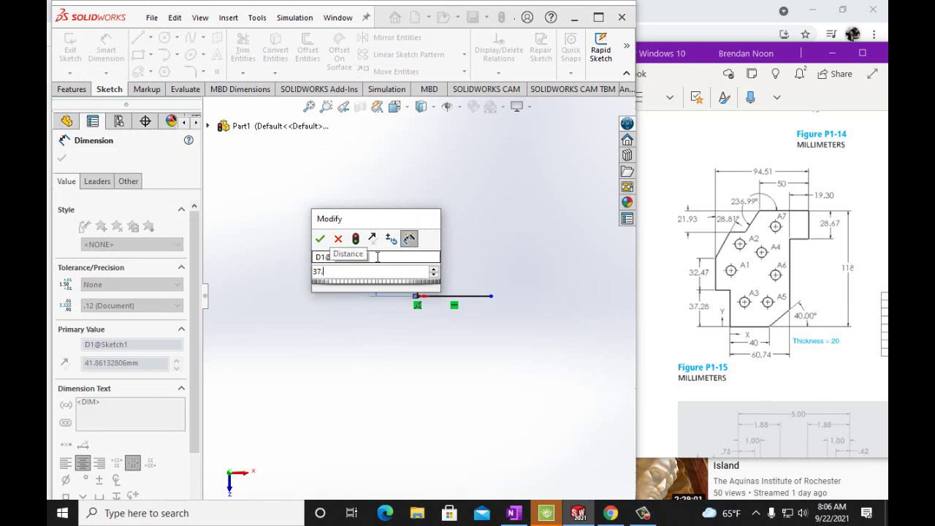
{"action": "type", "text": "28mm"}
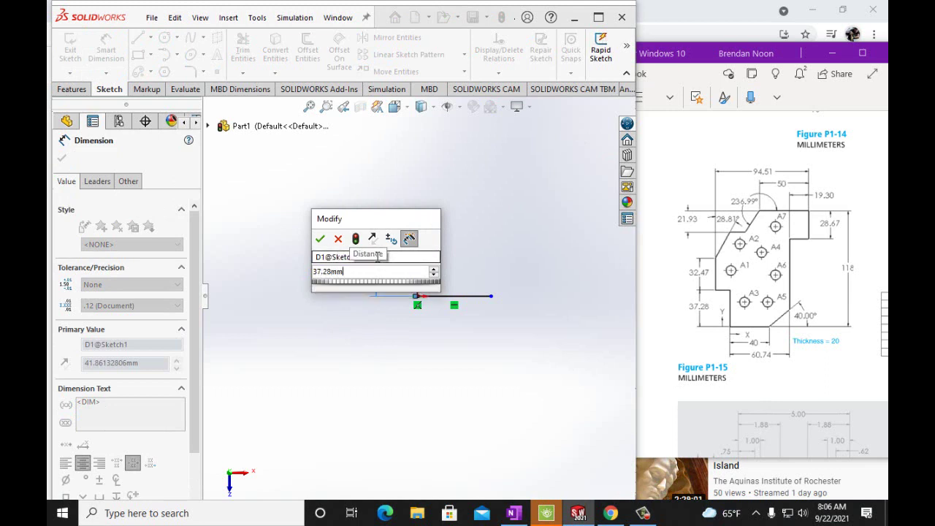
{"action": "left_click", "coordinate": [319, 239]}
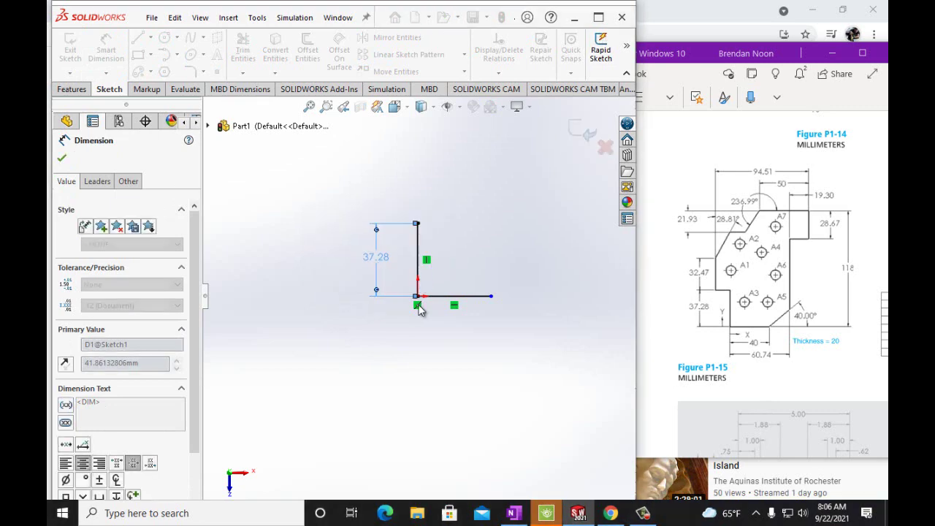
Step: Dimension the horizontal bottom line starting at the origin to 40 mm
{"action": "left_click", "coordinate": [472, 298]}
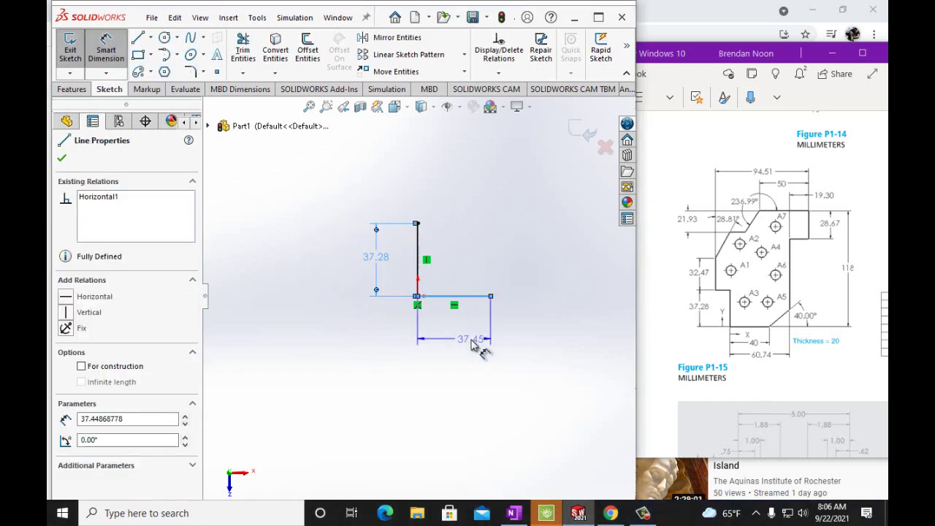
{"action": "left_click", "coordinate": [477, 345]}
{"action": "type", "text": "40mm"}
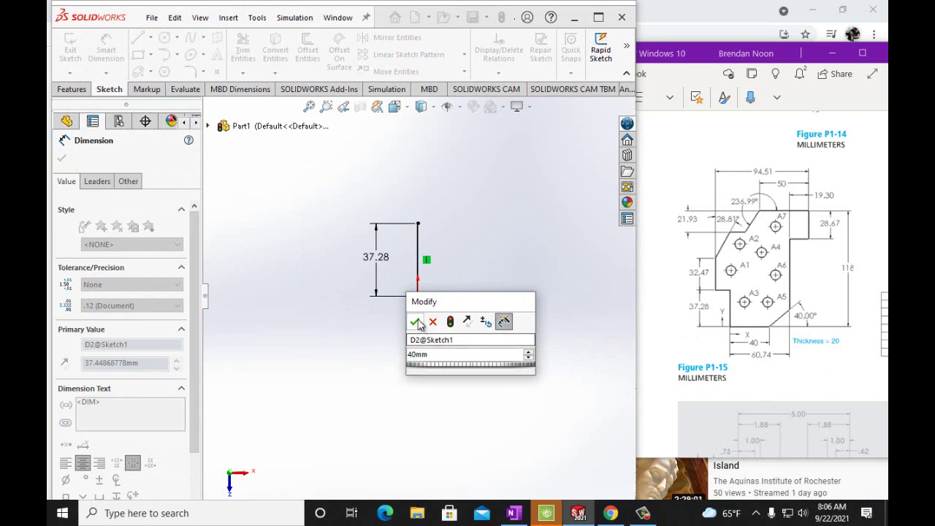
{"action": "key", "text": "Return"}
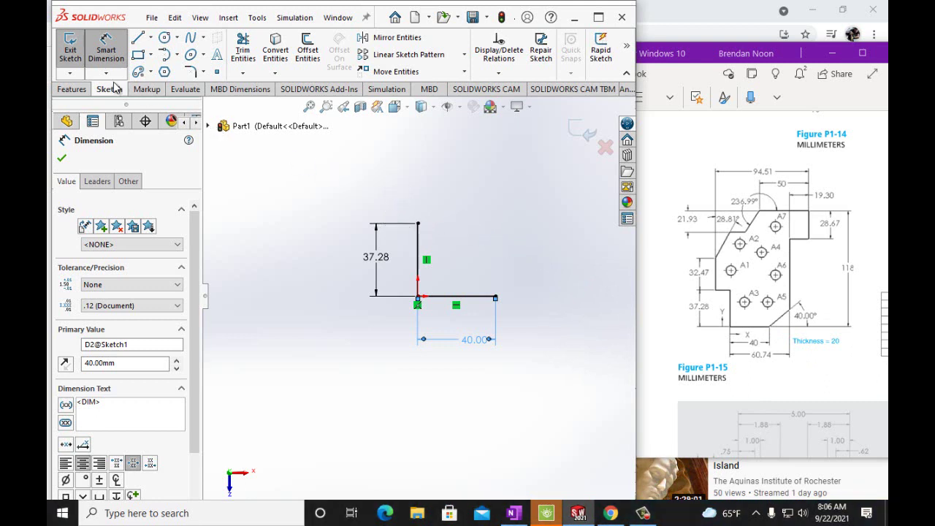
Step: From the top of the 37.28 mm line, sketch a horizontal line about 14 mm leftward and a vertical line about 35 mm upward
{"action": "left_click", "coordinate": [138, 37]}
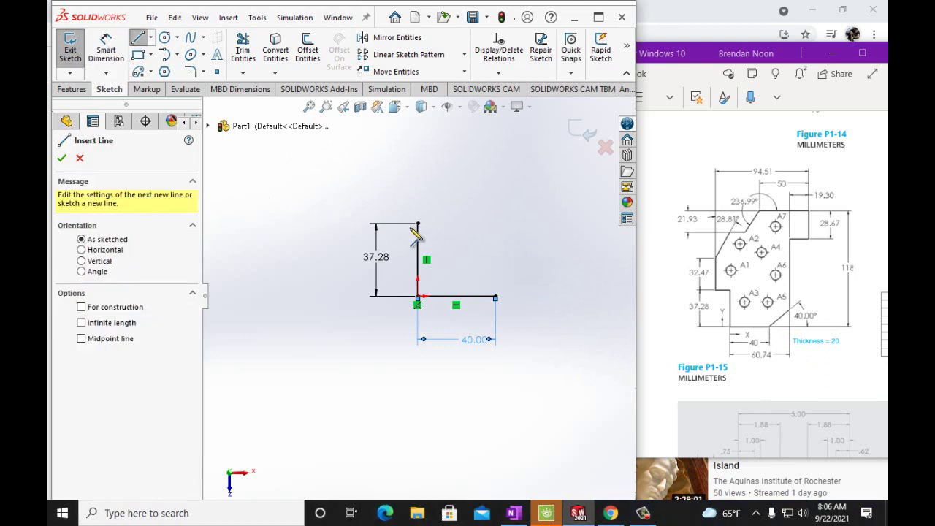
{"action": "left_click_drag", "start_coordinate": [417, 223], "coordinate": [390, 223]}
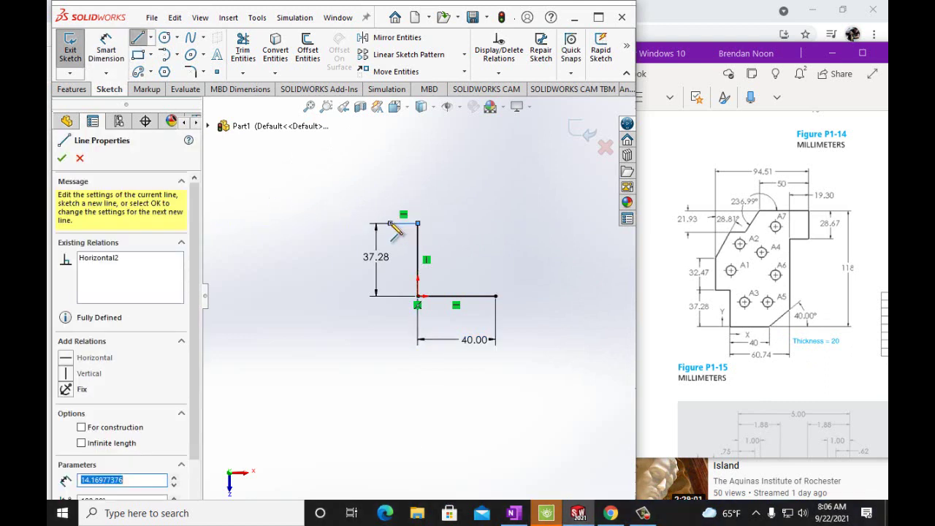
{"action": "left_click", "coordinate": [390, 155]}
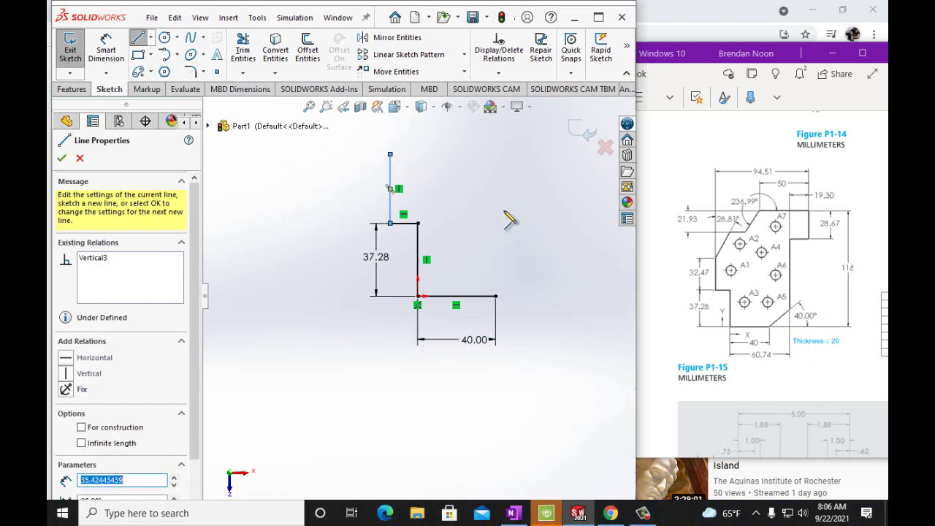
Step: From the 40 mm line's right end, sketch a connected 45° diagonal about 24 mm, a vertical about 72 mm and a rightward horizontal about 18 mm
{"action": "left_click", "coordinate": [497, 295]}
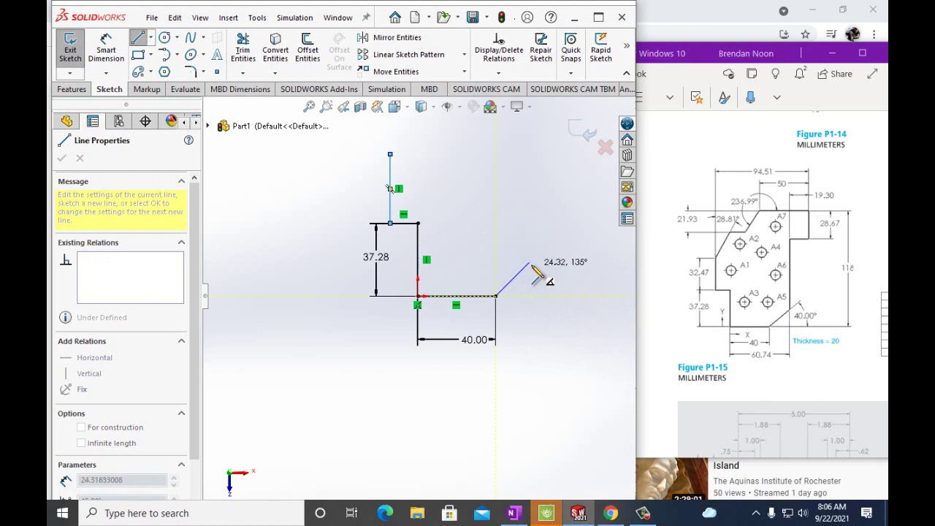
{"action": "left_click", "coordinate": [529, 263]}
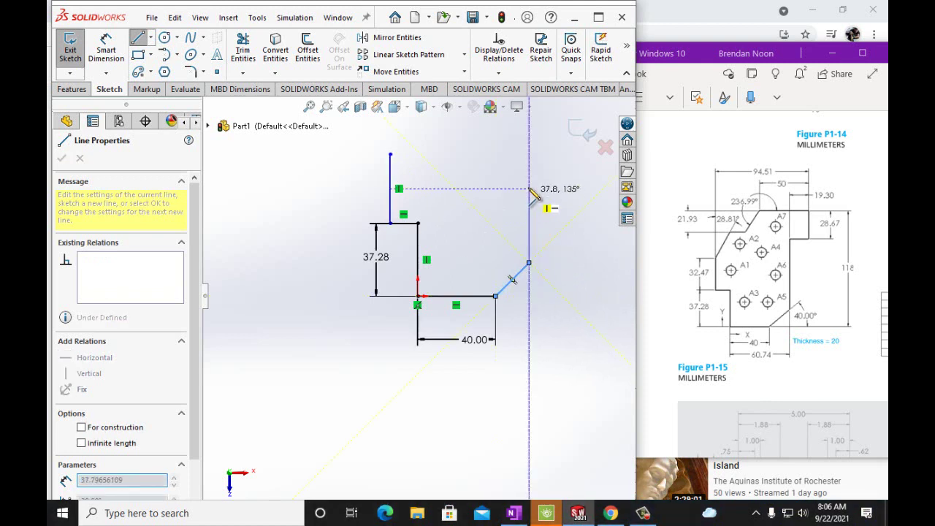
{"action": "left_click", "coordinate": [528, 121]}
{"action": "scroll", "coordinate": [564, 205], "scroll_direction": "up", "scroll_amount": 5}
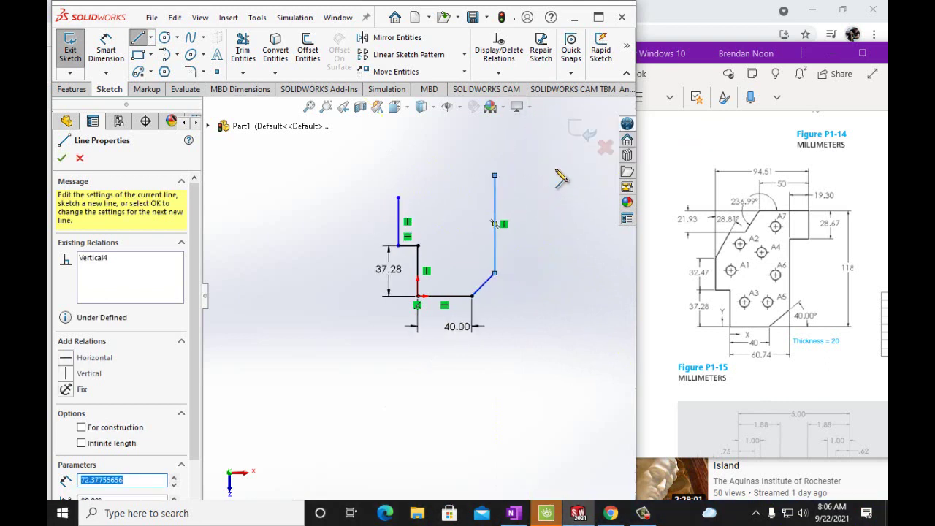
{"action": "scroll", "coordinate": [562, 184], "scroll_direction": "down", "scroll_amount": 4}
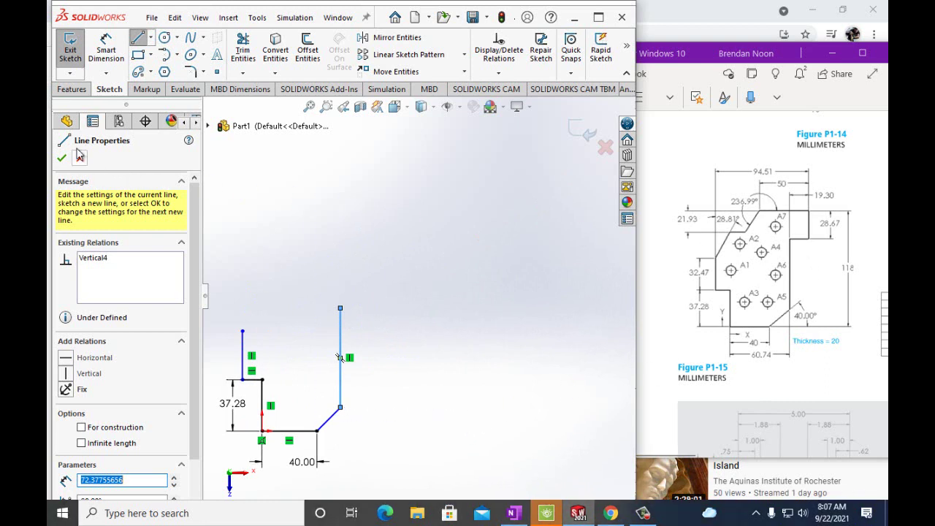
{"action": "left_click", "coordinate": [365, 309]}
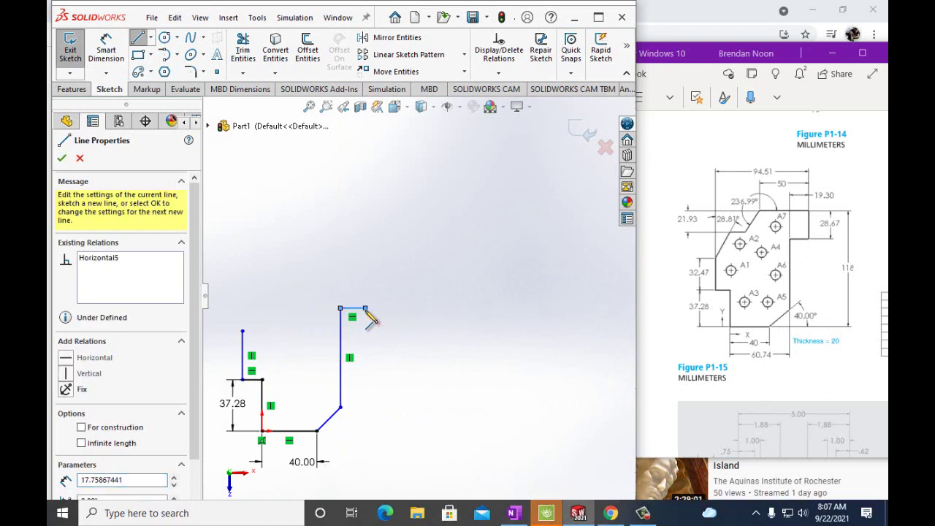
Step: Sketch a vertical line about 37 mm upward from the short upper horizontal's right end and dimension it to 28.67 mm
{"action": "left_click", "coordinate": [365, 258]}
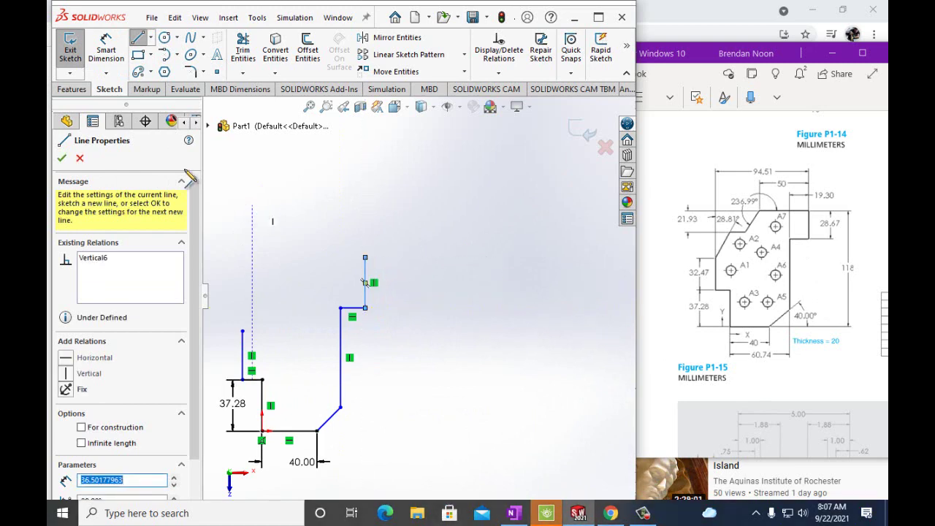
{"action": "left_click", "coordinate": [105, 50]}
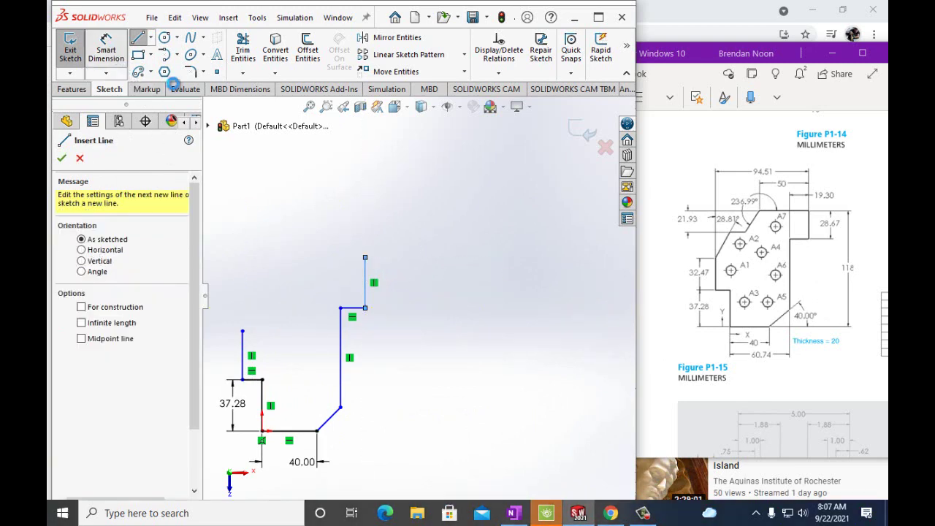
{"action": "left_click", "coordinate": [366, 295]}
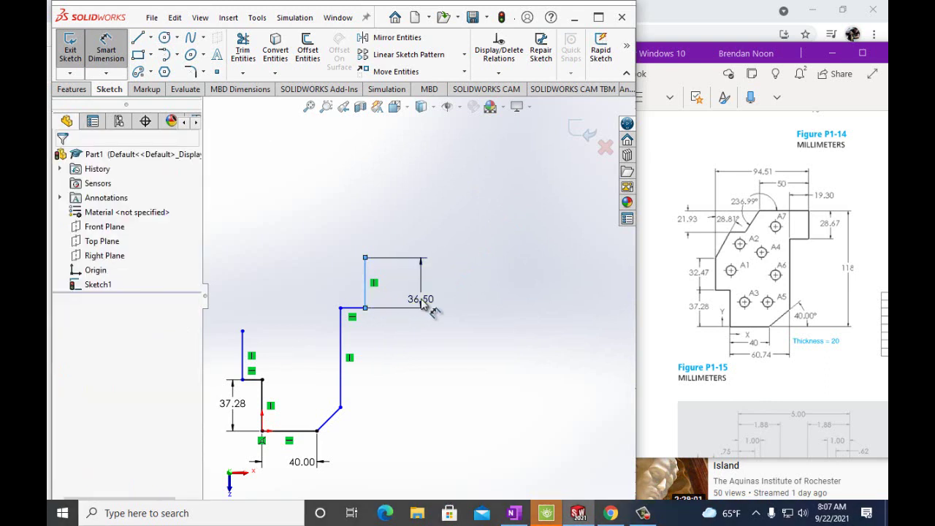
{"action": "left_click", "coordinate": [484, 314]}
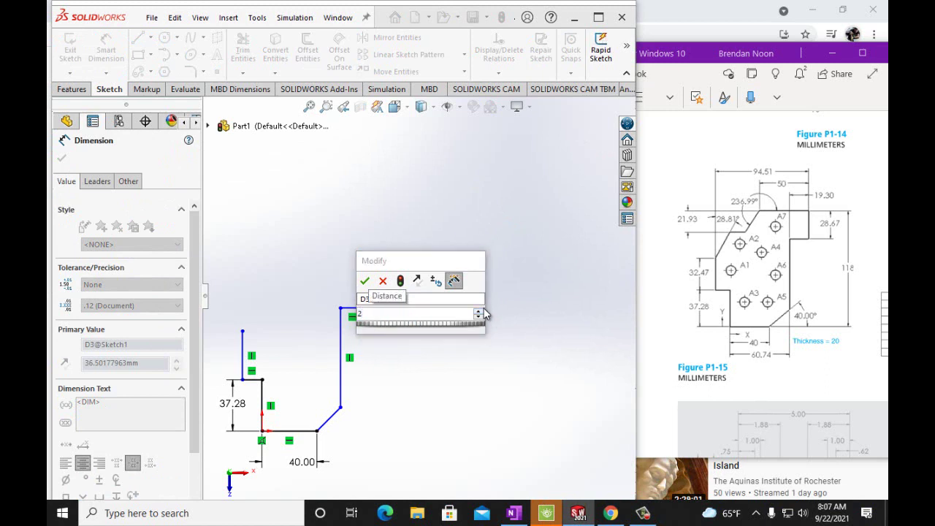
{"action": "type", "text": "28.6"}
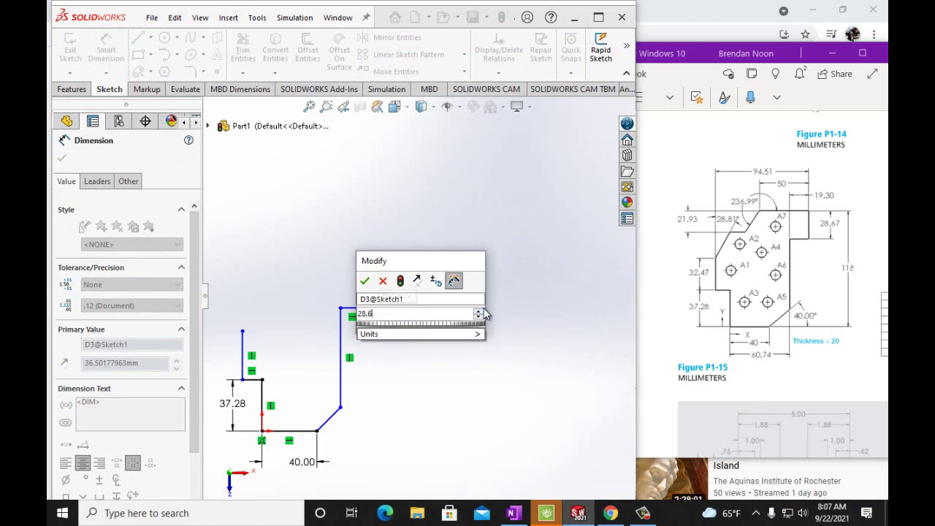
{"action": "type", "text": "7mm"}
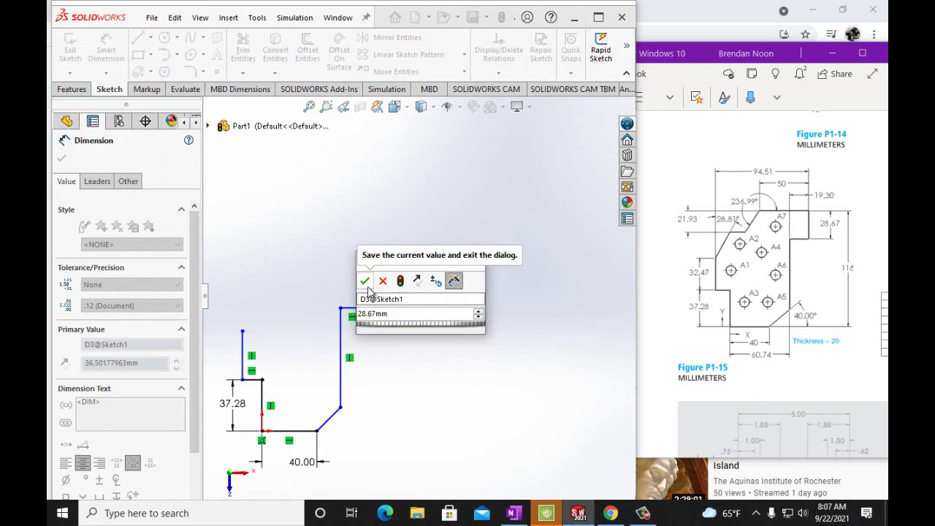
{"action": "left_click", "coordinate": [367, 286]}
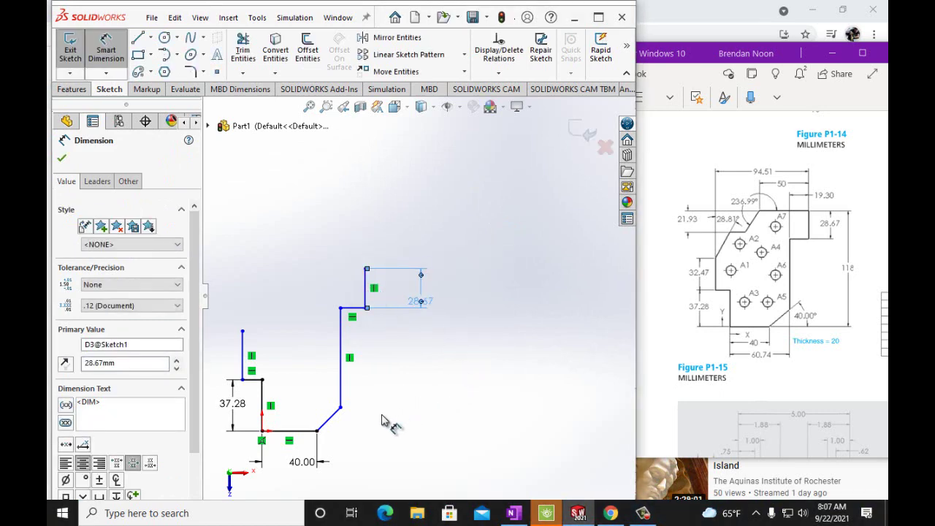
Step: Dimension the vertical distance from the 40 mm line's right end to the top of the 28.67 mm line as 118 mm
{"action": "left_click", "coordinate": [317, 431]}
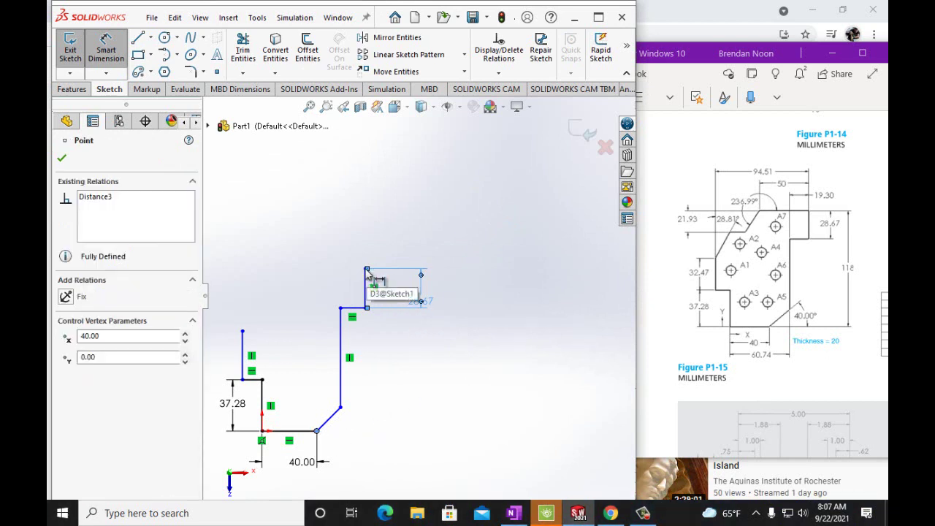
{"action": "scroll", "coordinate": [371, 275], "scroll_direction": "down", "scroll_amount": 3}
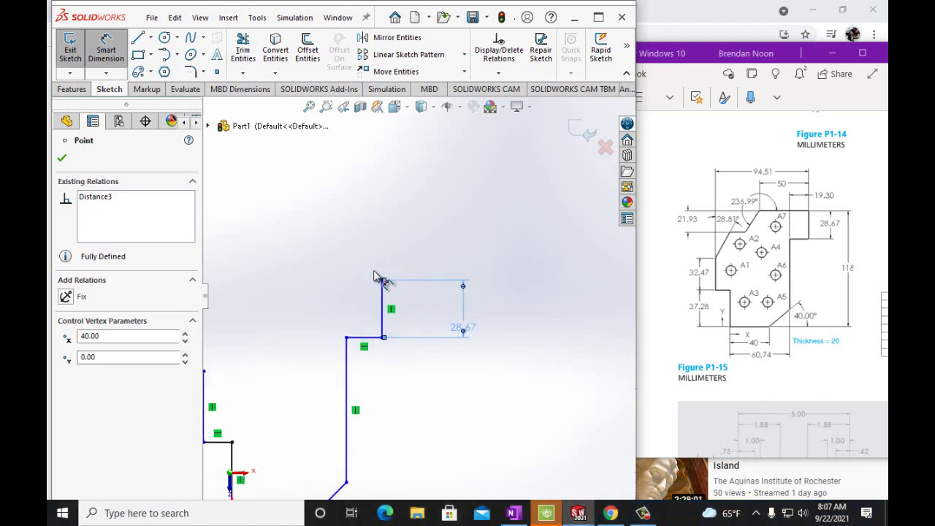
{"action": "scroll", "coordinate": [373, 275], "scroll_direction": "down", "scroll_amount": 2}
{"action": "left_click", "coordinate": [394, 291]}
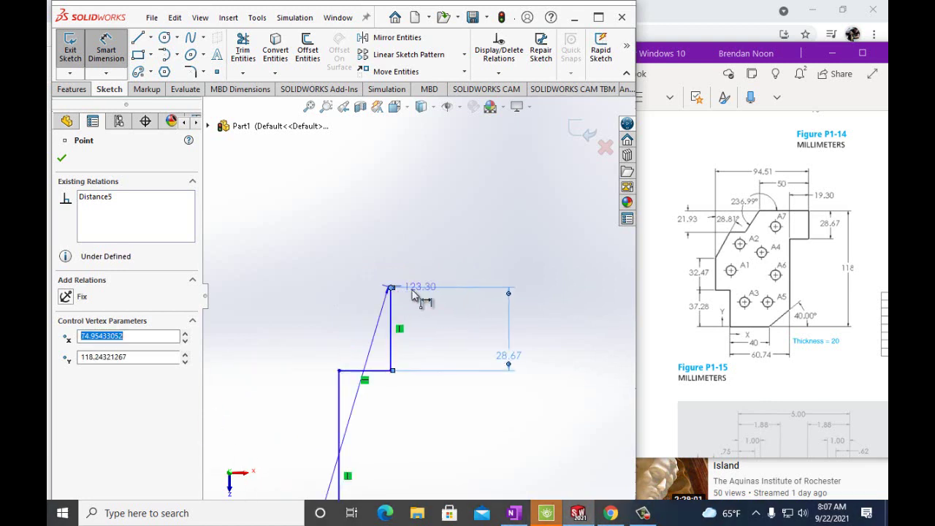
{"action": "left_click", "coordinate": [563, 314]}
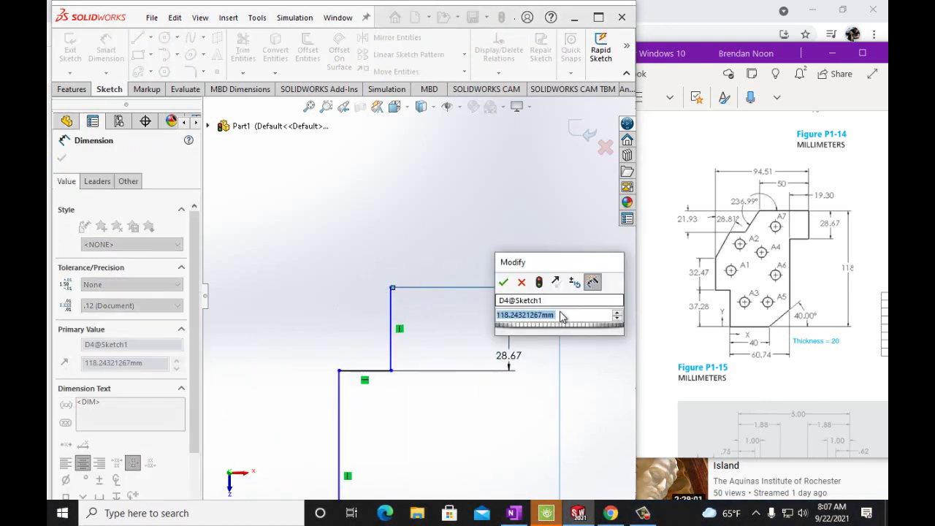
{"action": "type", "text": "118"}
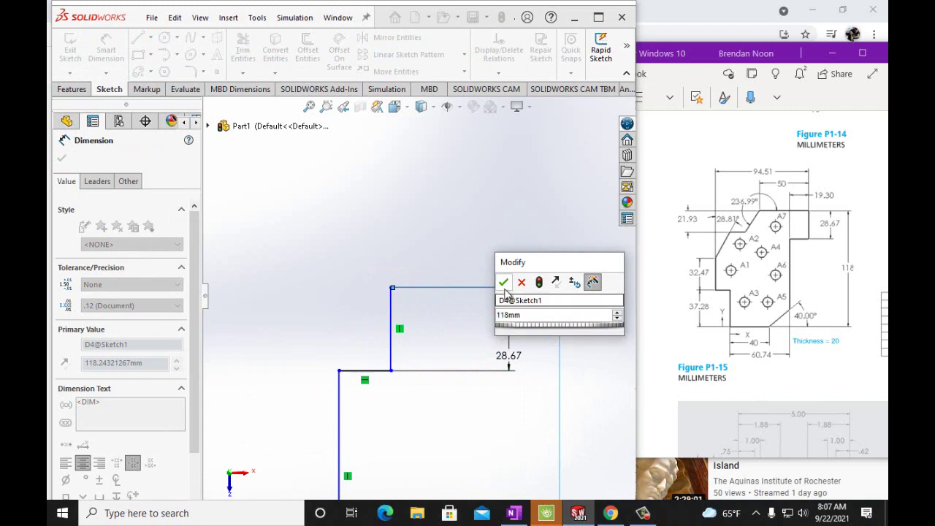
{"action": "key", "text": "Return"}
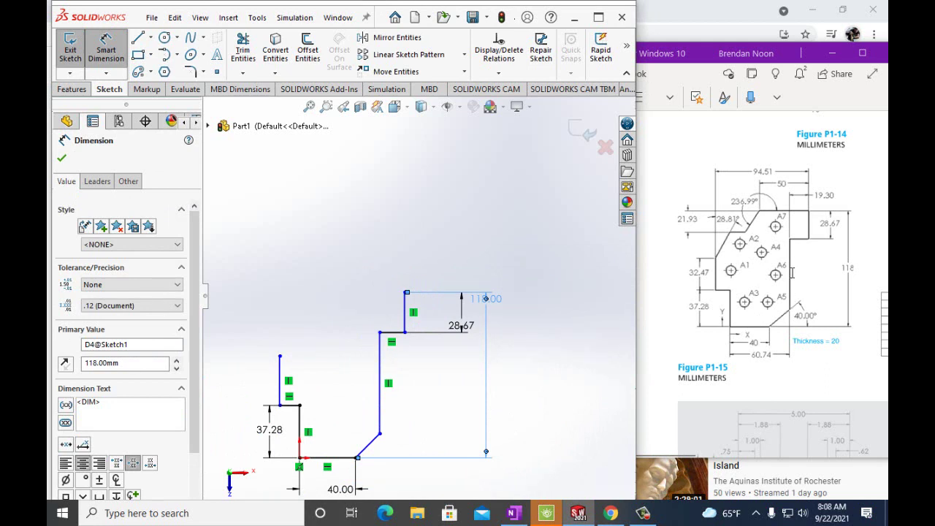
Step: Dimension the exterior angle between the lower-right diagonal and the extension of the 40 mm bottom line as 40°
{"action": "scroll", "coordinate": [400, 450], "scroll_direction": "down", "scroll_amount": 1}
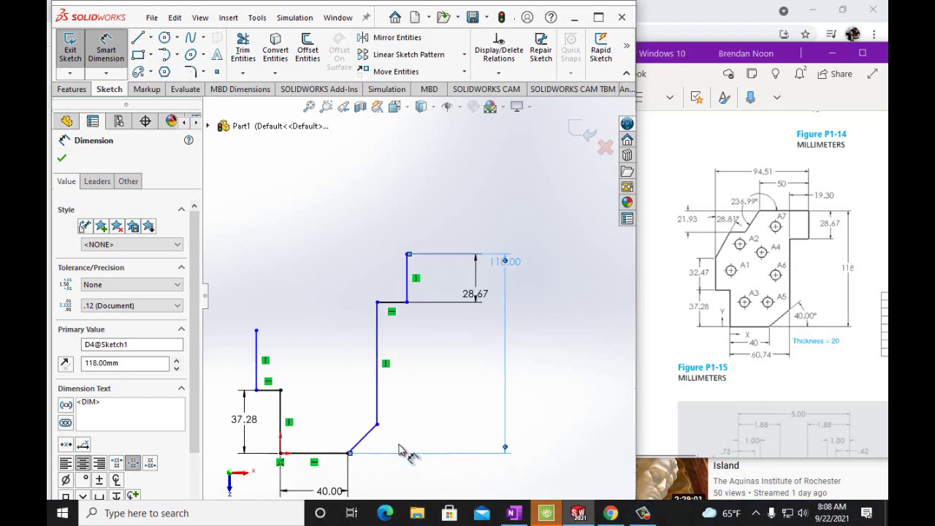
{"action": "scroll", "coordinate": [399, 451], "scroll_direction": "down", "scroll_amount": 1}
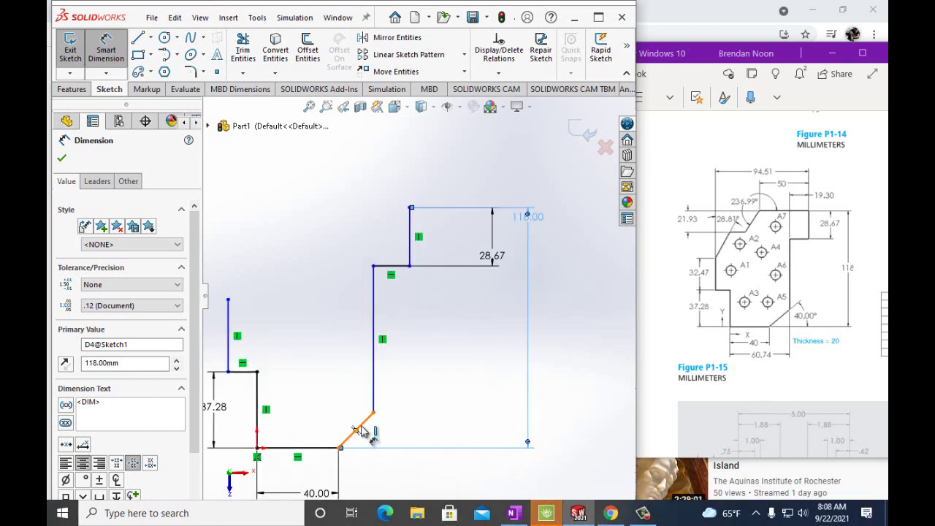
{"action": "left_click", "coordinate": [360, 431]}
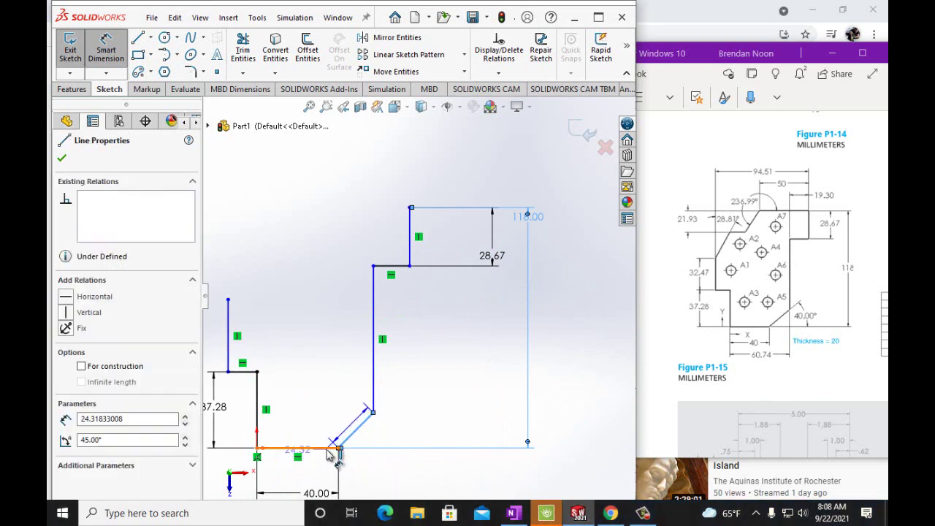
{"action": "left_click", "coordinate": [327, 448]}
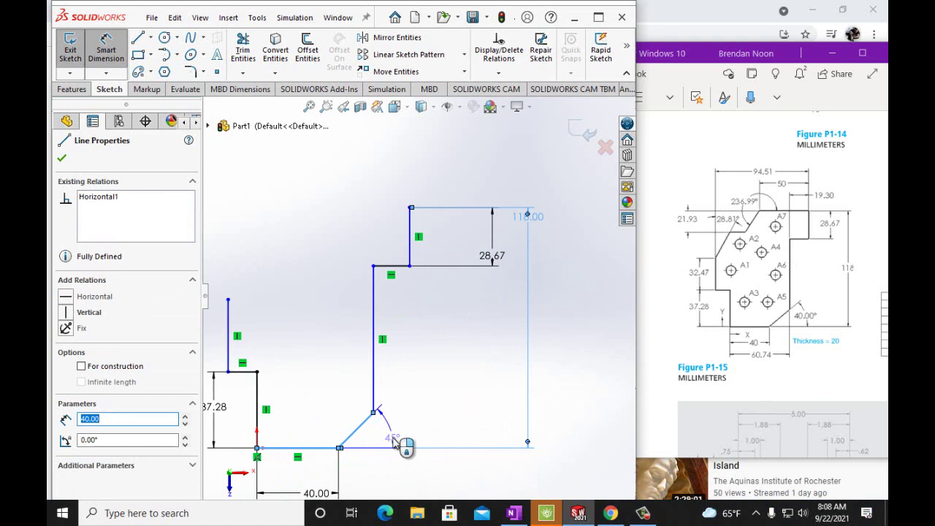
{"action": "left_click", "coordinate": [440, 439]}
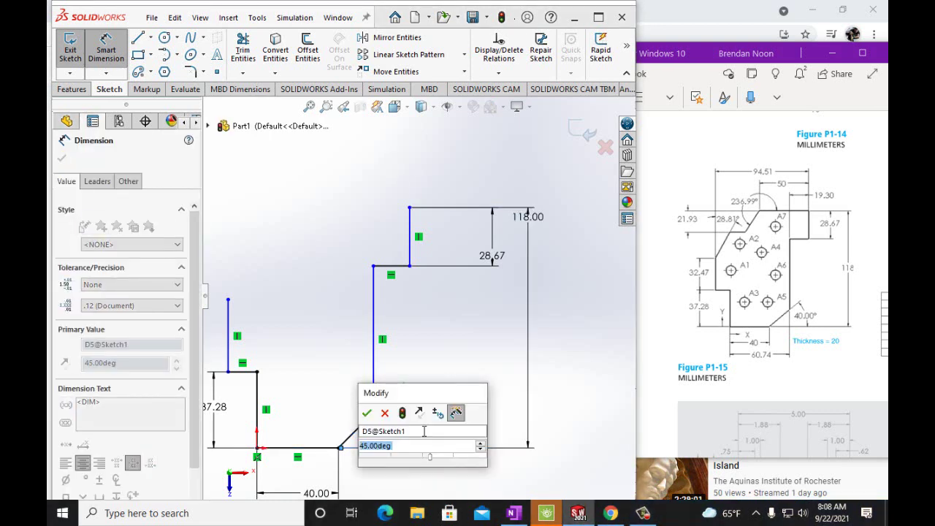
{"action": "type", "text": "40"}
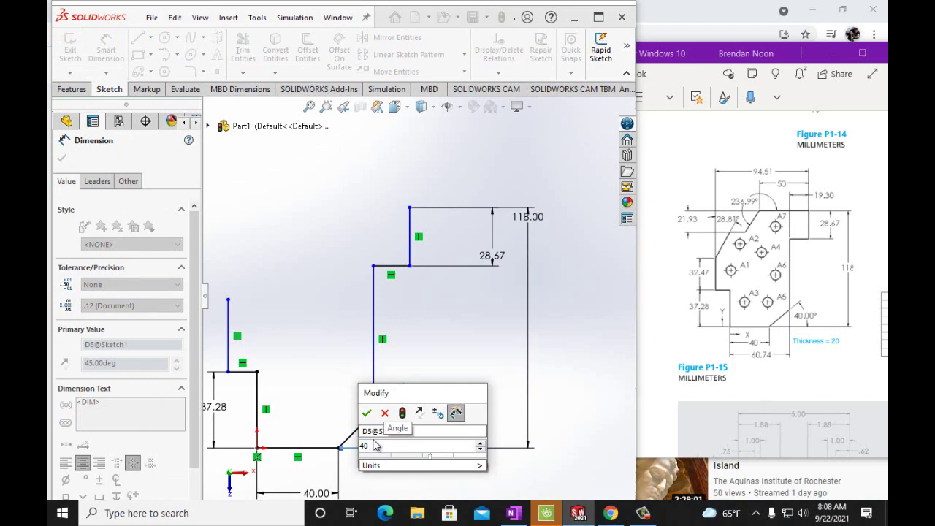
{"action": "key", "text": "Return"}
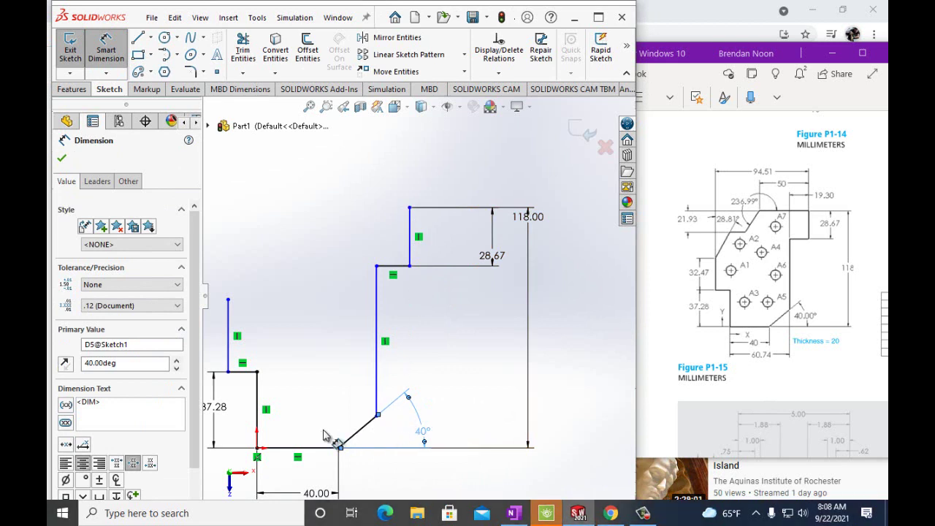
Step: Dimension the outline's leftmost vertical line to 32.47 mm
{"action": "scroll", "coordinate": [245, 425], "scroll_direction": "up", "scroll_amount": 1}
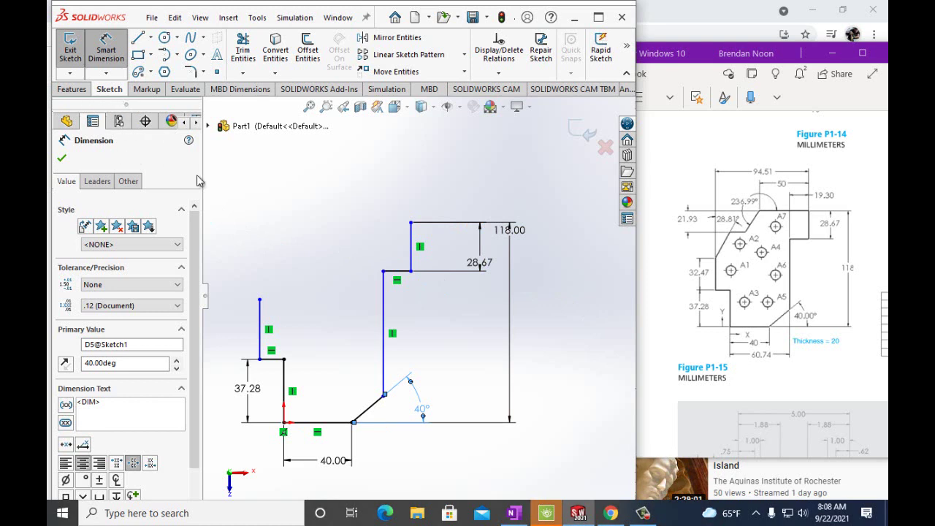
{"action": "left_click", "coordinate": [260, 321]}
{"action": "left_click", "coordinate": [239, 314]}
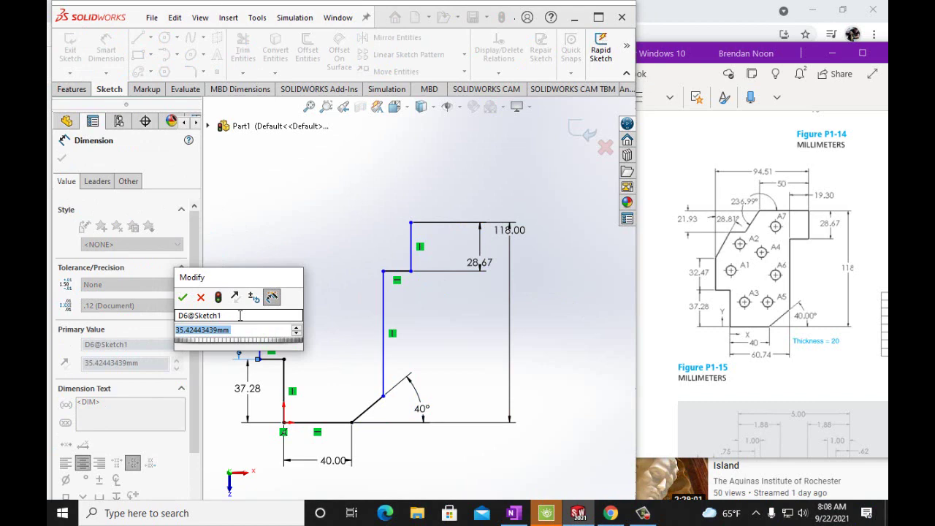
{"action": "type", "text": "32."}
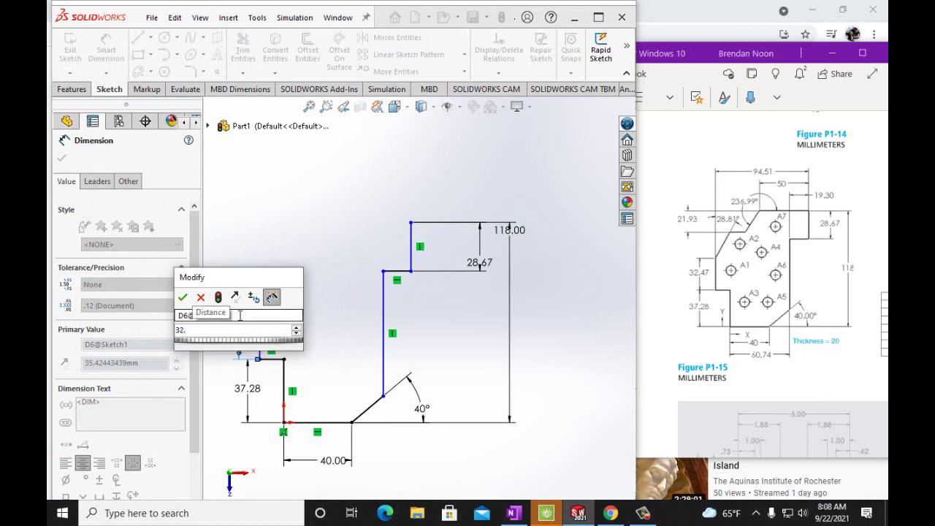
{"action": "type", "text": "47mm"}
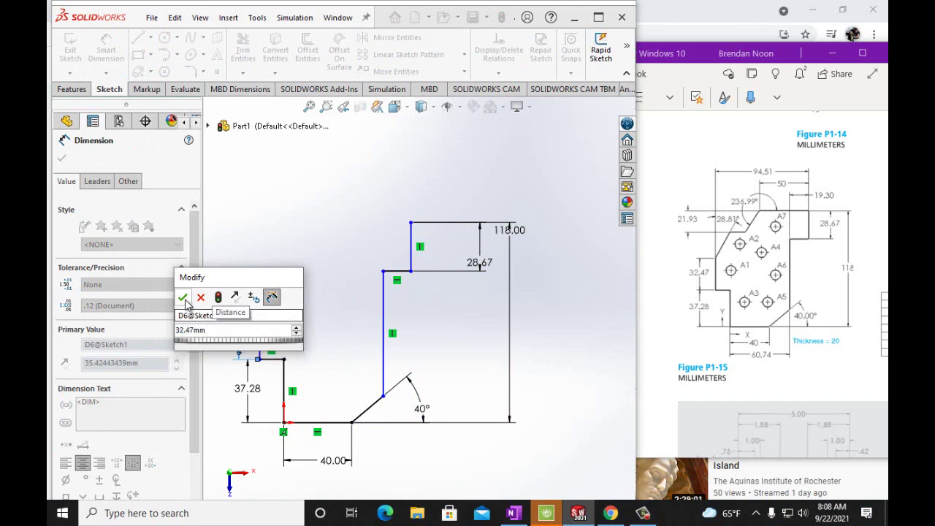
{"action": "left_click", "coordinate": [184, 299]}
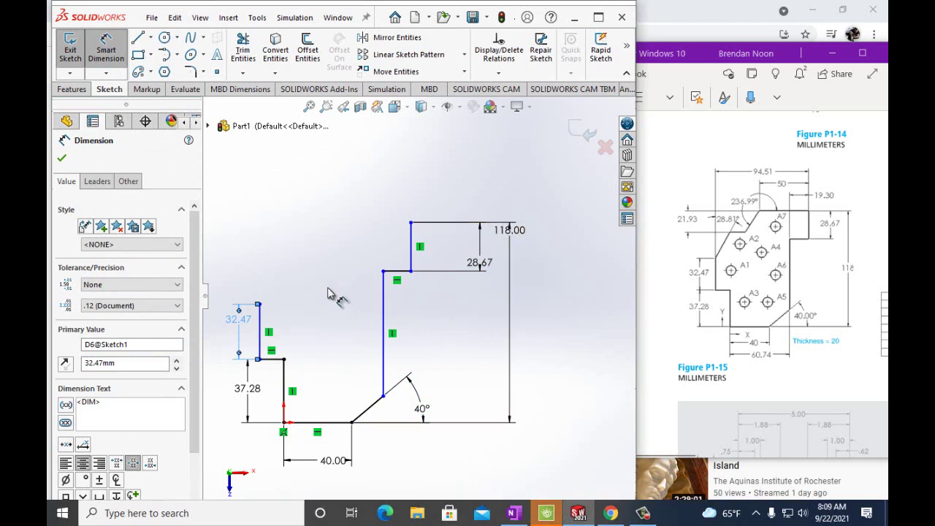
Step: Close the outline from the 32.47 mm line's top with a 25 mm diagonal, short horizontal, 34 mm diagonal and 44 mm top line, all about
{"action": "left_click", "coordinate": [137, 40]}
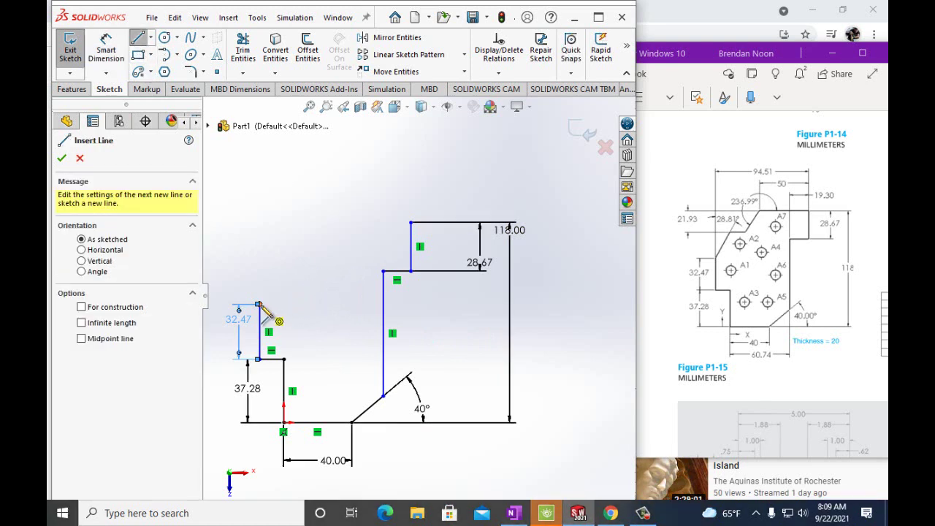
{"action": "left_click", "coordinate": [259, 303]}
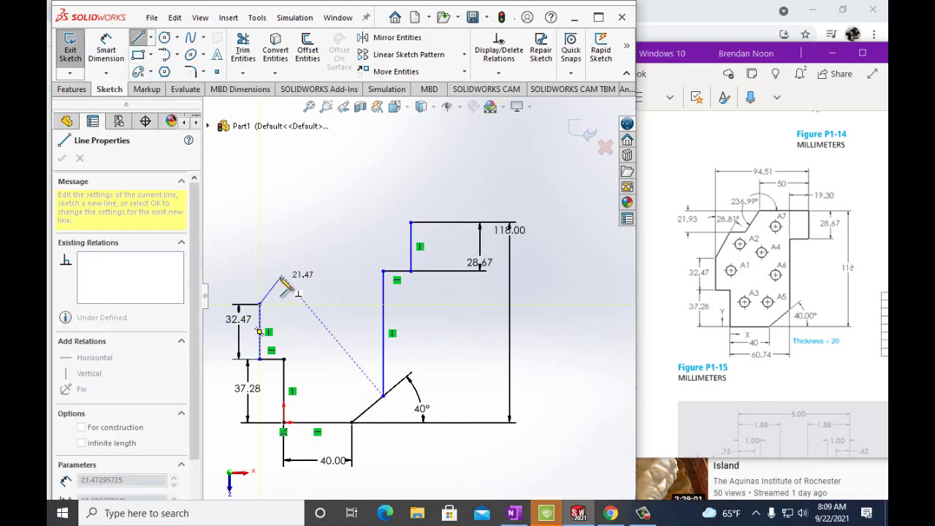
{"action": "left_click", "coordinate": [290, 277]}
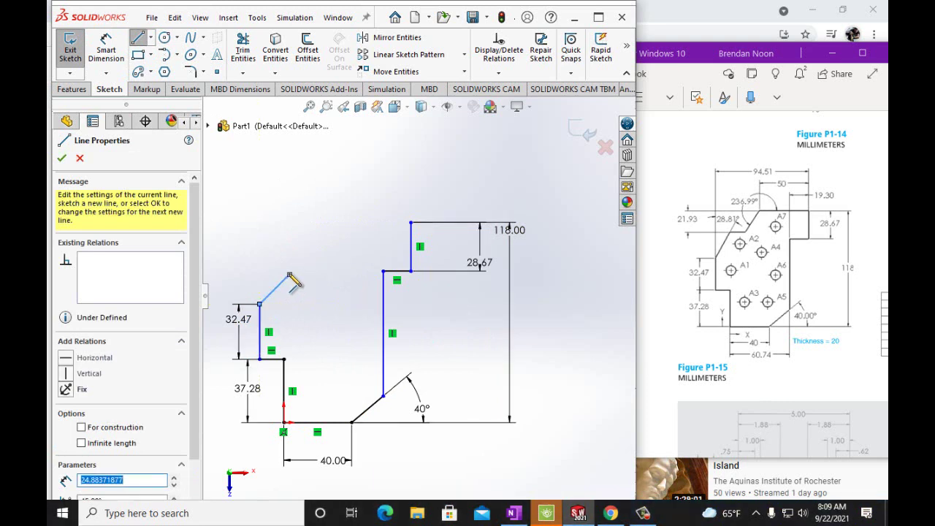
{"action": "left_click", "coordinate": [313, 275]}
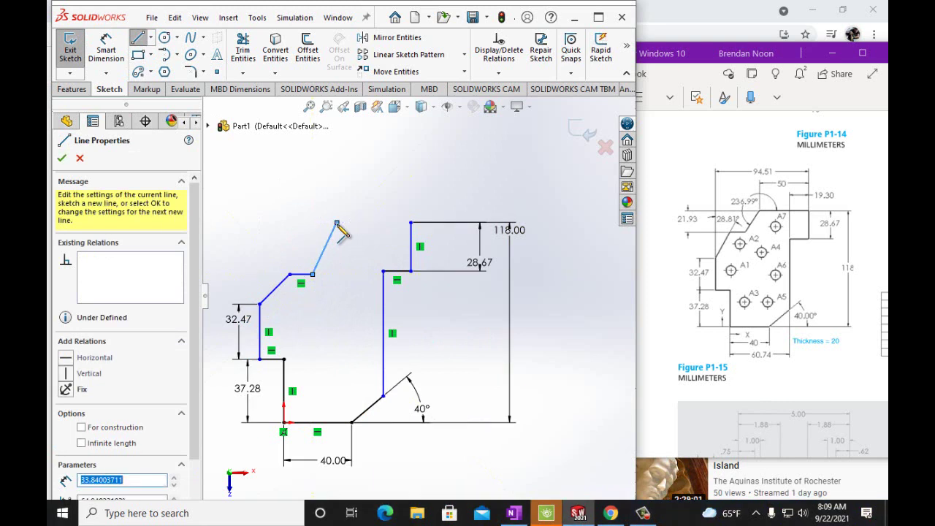
{"action": "left_click", "coordinate": [337, 222]}
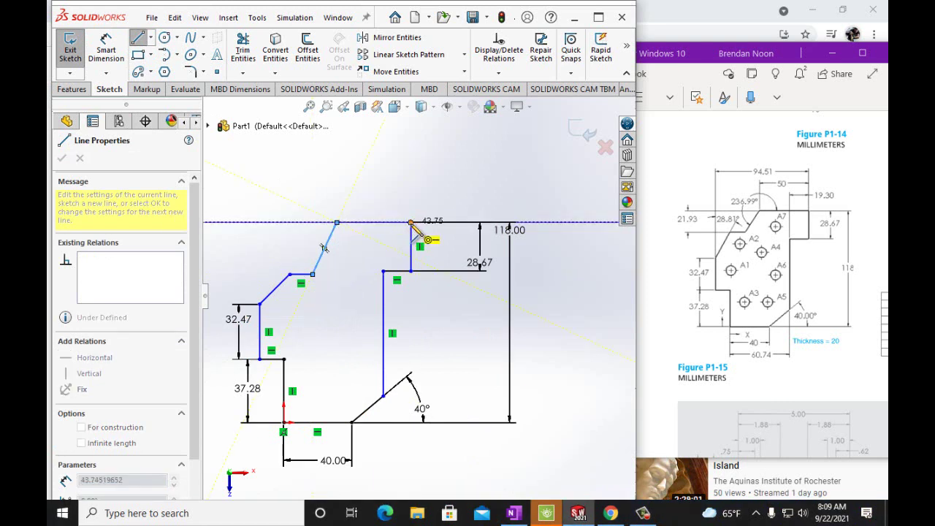
{"action": "left_click", "coordinate": [410, 222]}
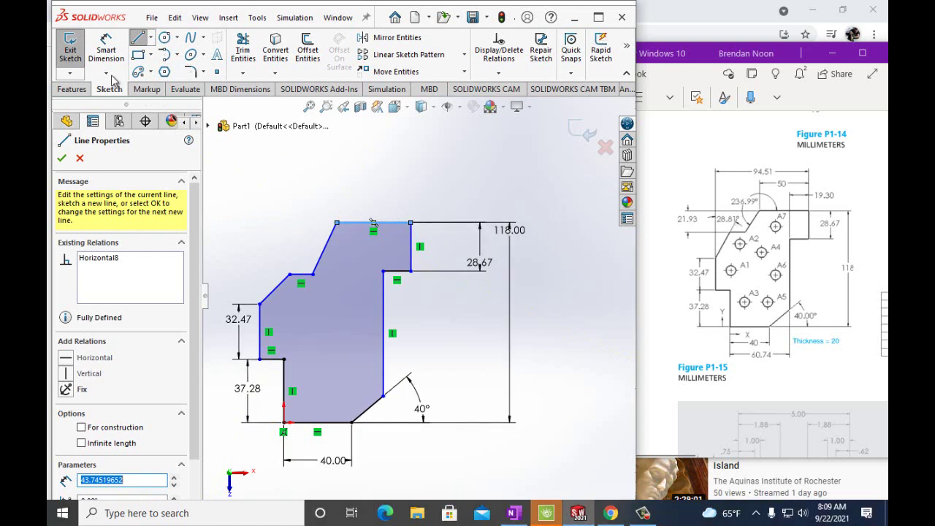
Step: Dimension the outline's top horizontal line to 50 mm
{"action": "left_click", "coordinate": [105, 49]}
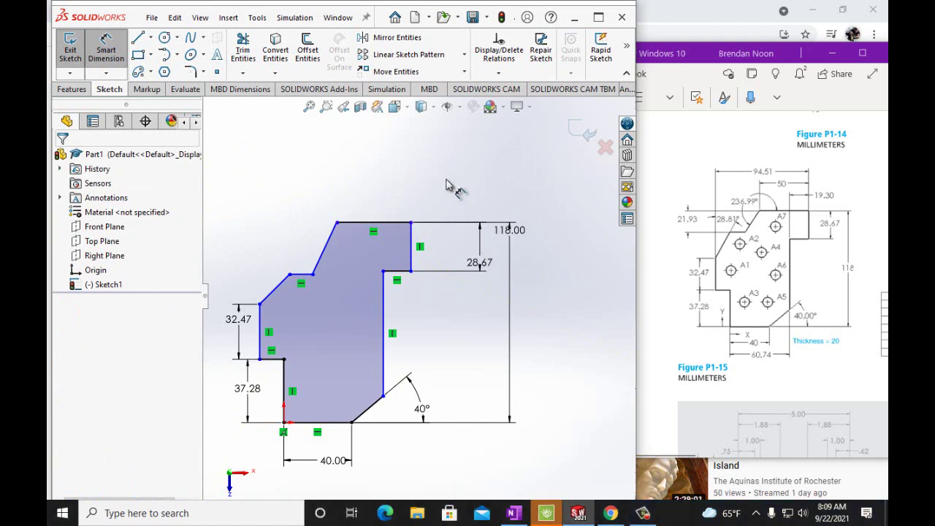
{"action": "left_click", "coordinate": [401, 218]}
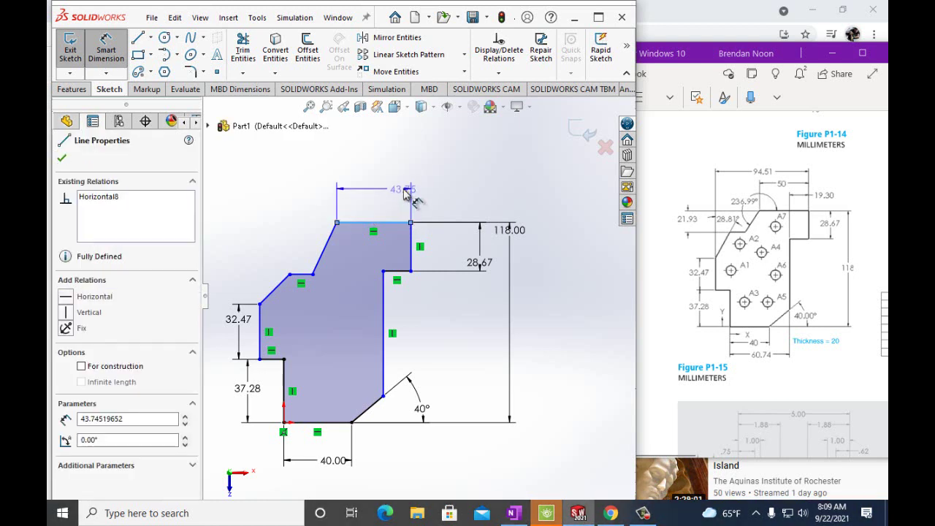
{"action": "left_click", "coordinate": [407, 196]}
{"action": "type", "text": "50mm"}
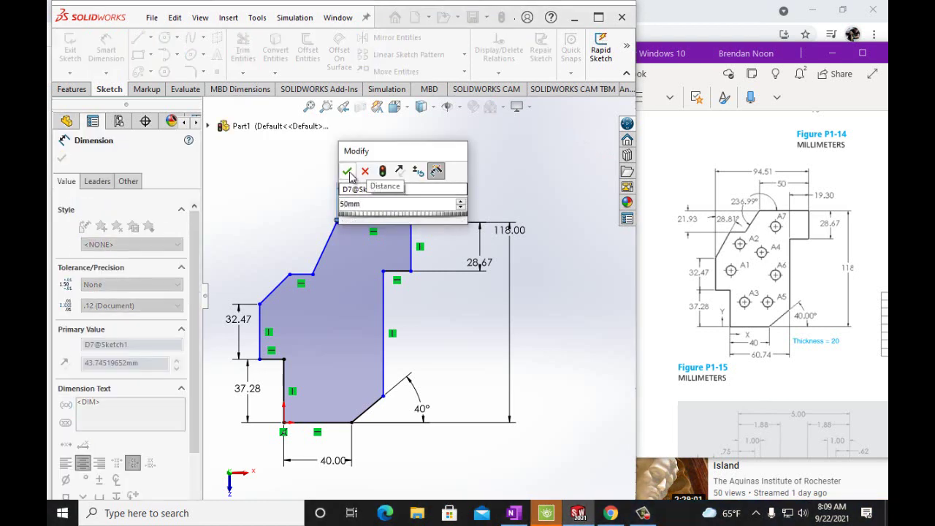
{"action": "left_click", "coordinate": [347, 171]}
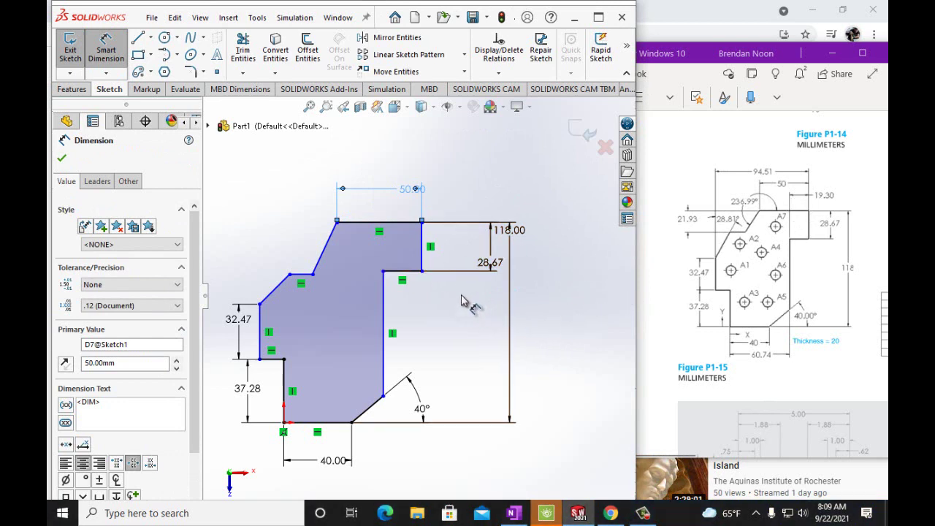
Step: Dimension the horizontal step line beneath the outline's upper-right block to 19.30 mm
{"action": "left_click", "coordinate": [413, 271]}
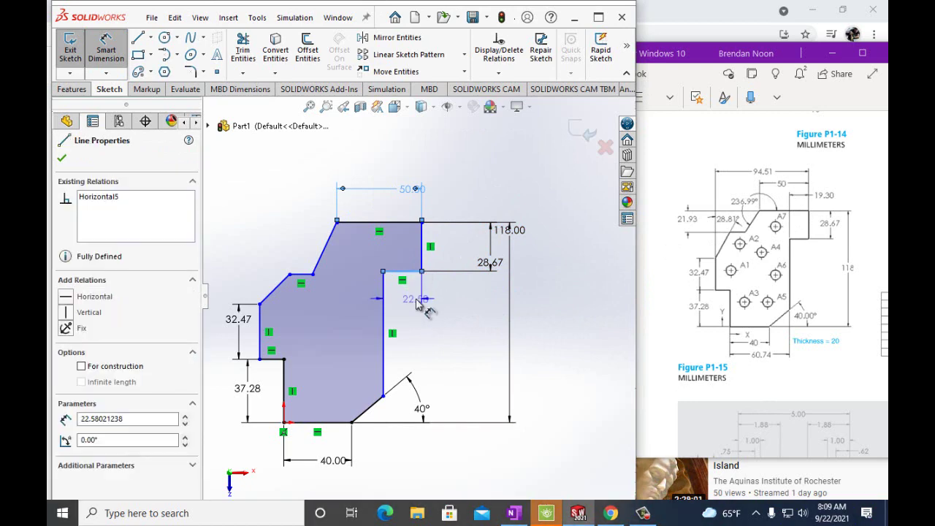
{"action": "left_click", "coordinate": [417, 305]}
{"action": "key", "text": "BackSpace"}
{"action": "type", "text": "19"}
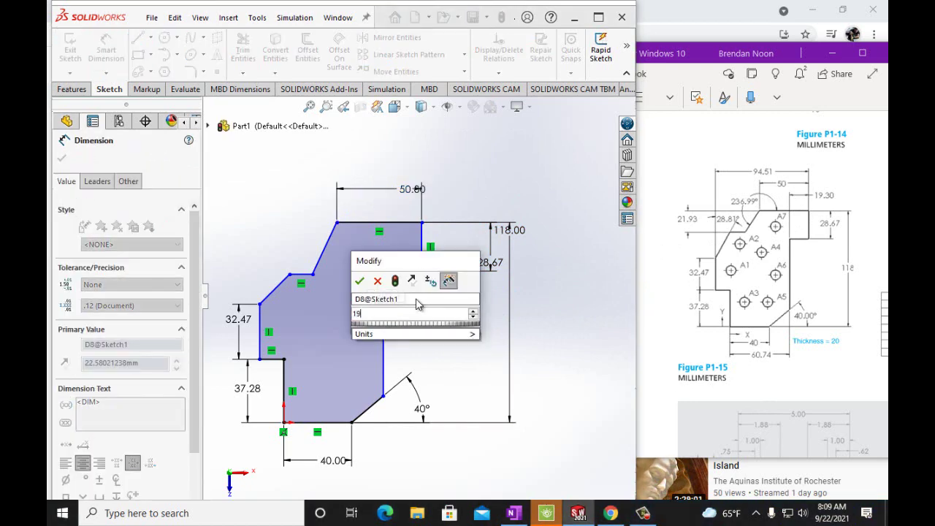
{"action": "type", "text": ".30"}
{"action": "left_click", "coordinate": [357, 282]}
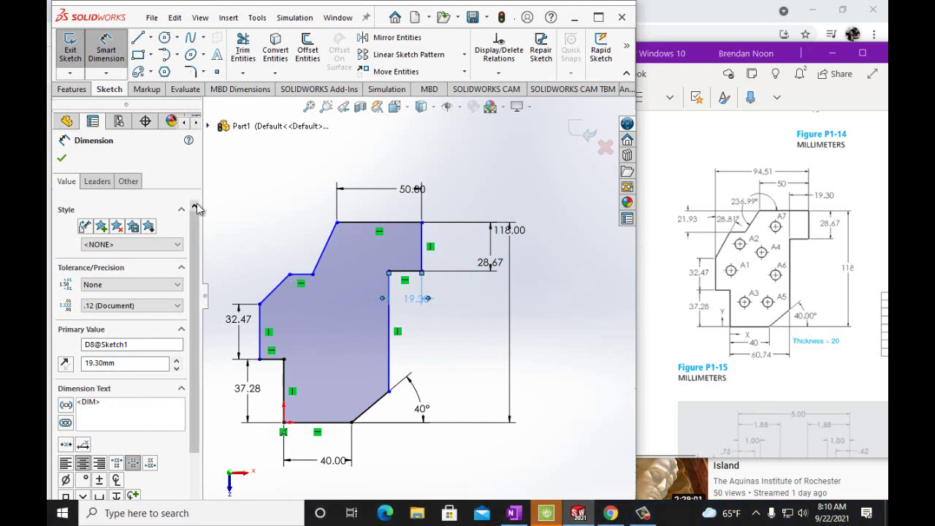
Step: Dimension the angle between the upper-left diagonal and the extension of the 32.47 mm vertical line as 28.81°
{"action": "left_click", "coordinate": [272, 300]}
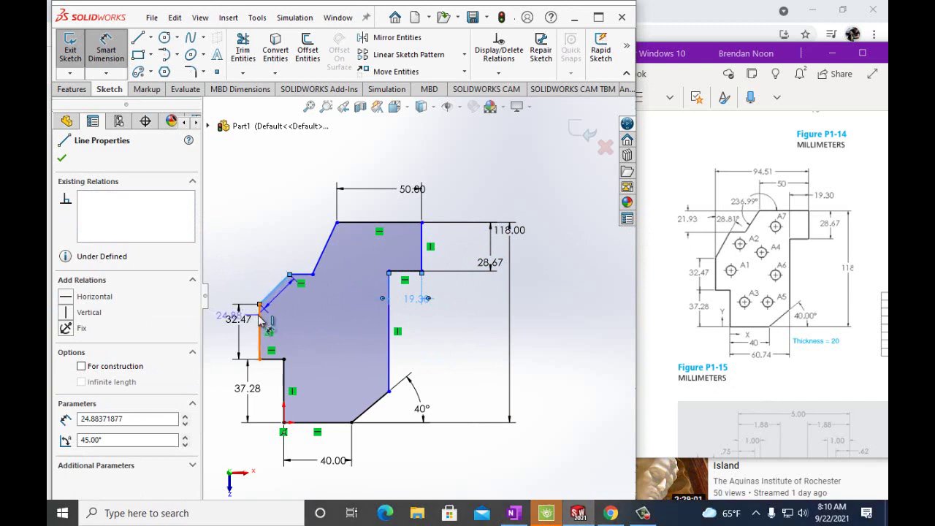
{"action": "left_click", "coordinate": [259, 321]}
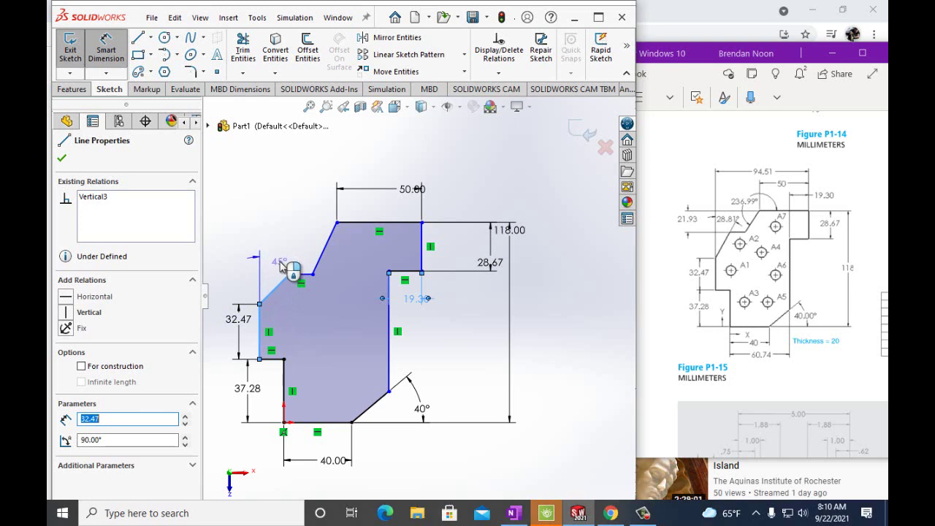
{"action": "left_click", "coordinate": [284, 264]}
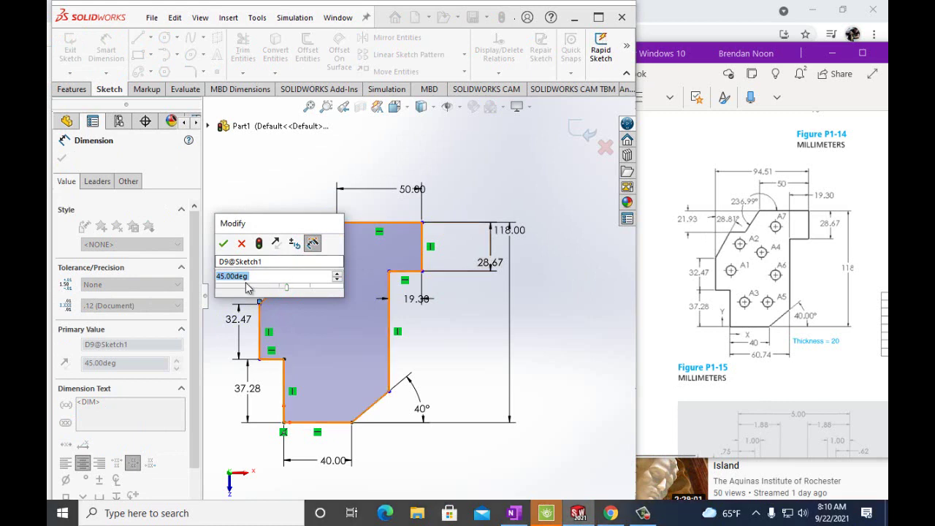
{"action": "left_click", "coordinate": [239, 281]}
{"action": "key", "text": "BackSpace"}
{"action": "key", "text": "BackSpace"}
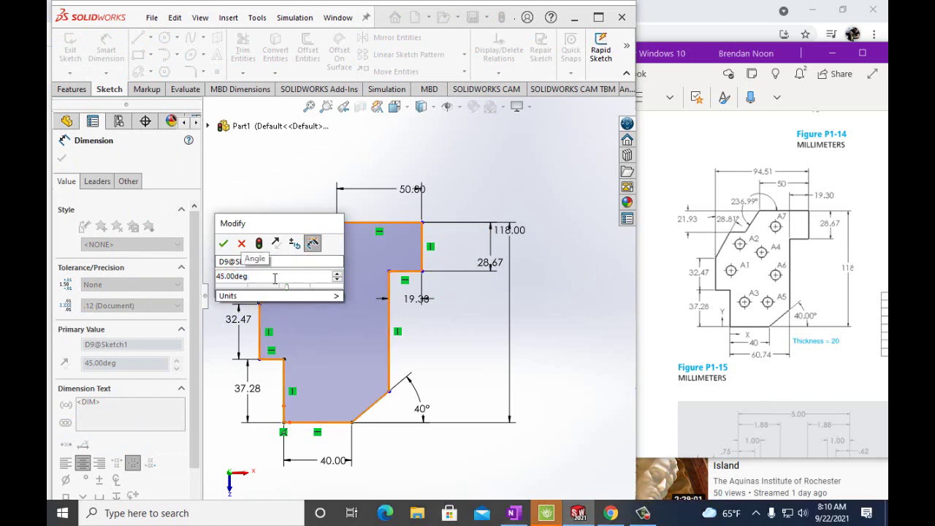
{"action": "key", "text": "BackSpace"}
{"action": "key", "text": "BackSpace"}
{"action": "key", "text": "BackSpace"}
{"action": "type", "text": "="}
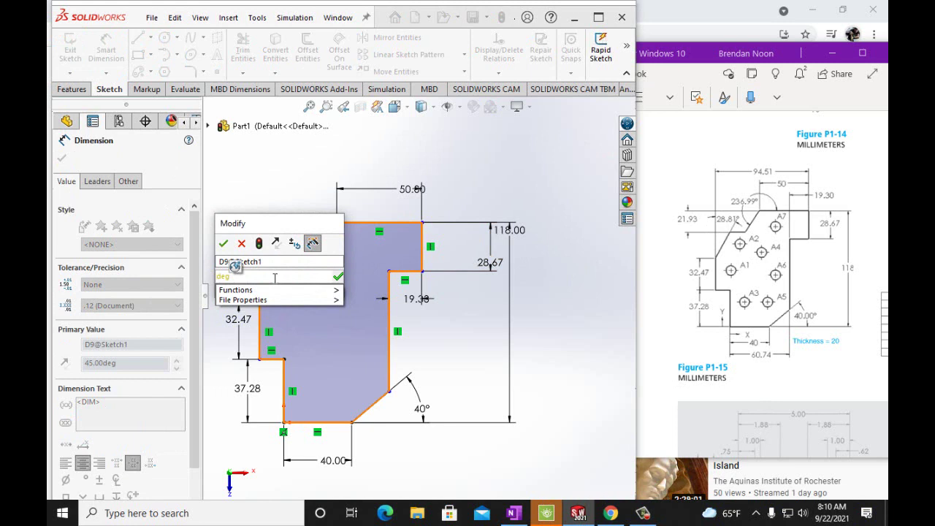
{"action": "type", "text": "28."}
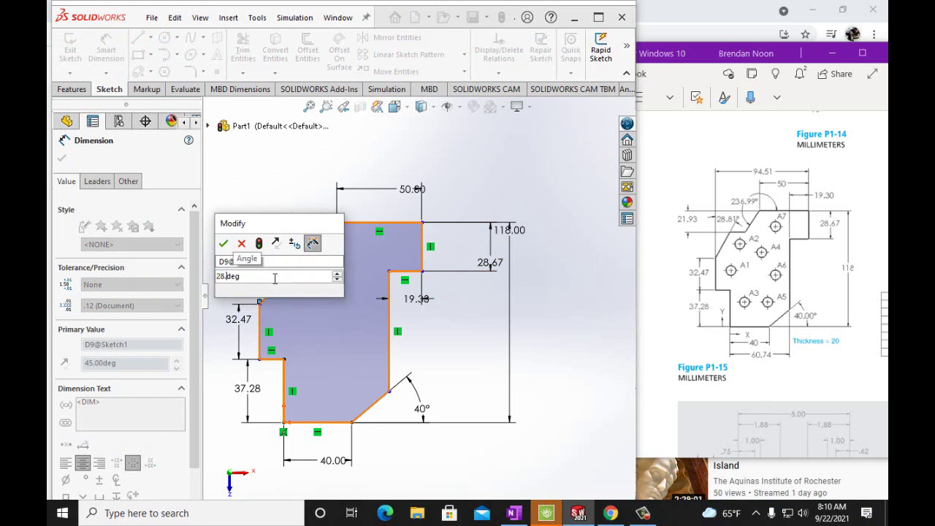
{"action": "type", "text": "81"}
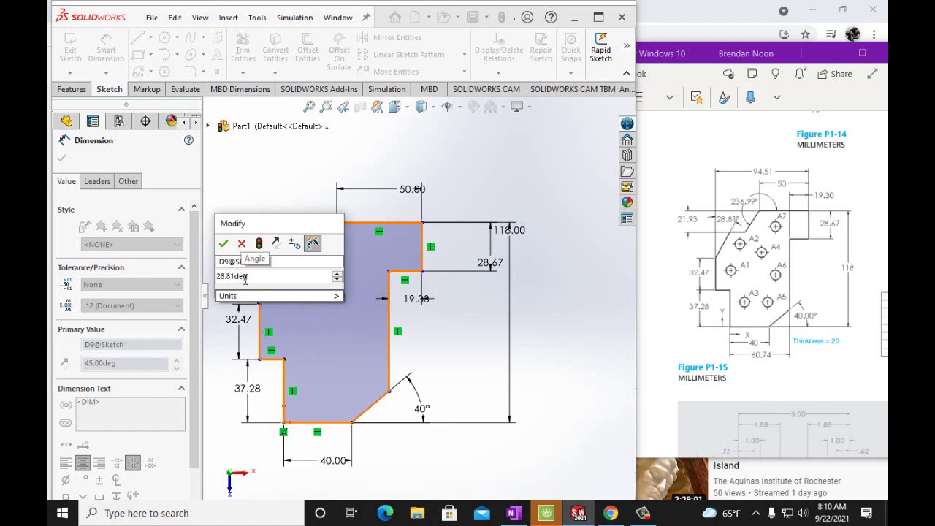
{"action": "left_click", "coordinate": [224, 243]}
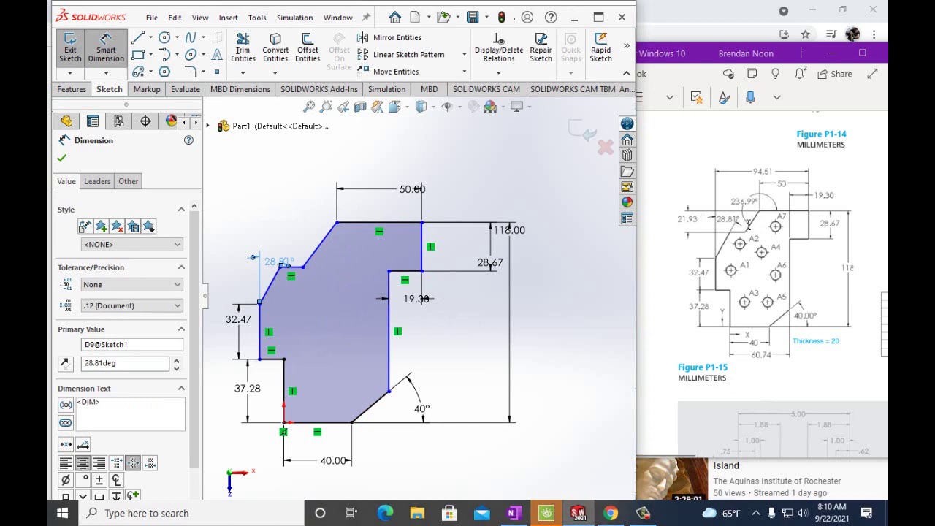
Step: Dimension the exterior angle between the 50 mm top line and the diagonal descending from its left end as 236.99°
{"action": "left_click", "coordinate": [327, 242]}
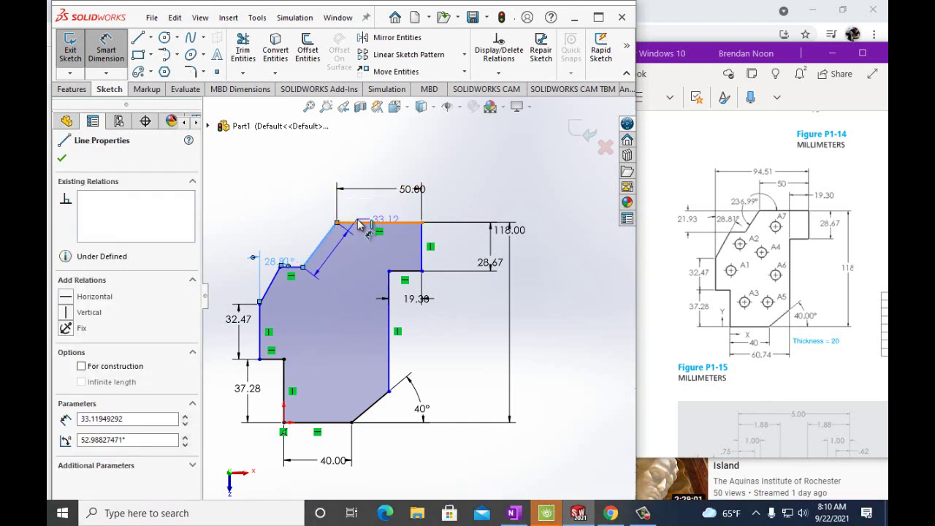
{"action": "left_click", "coordinate": [358, 223]}
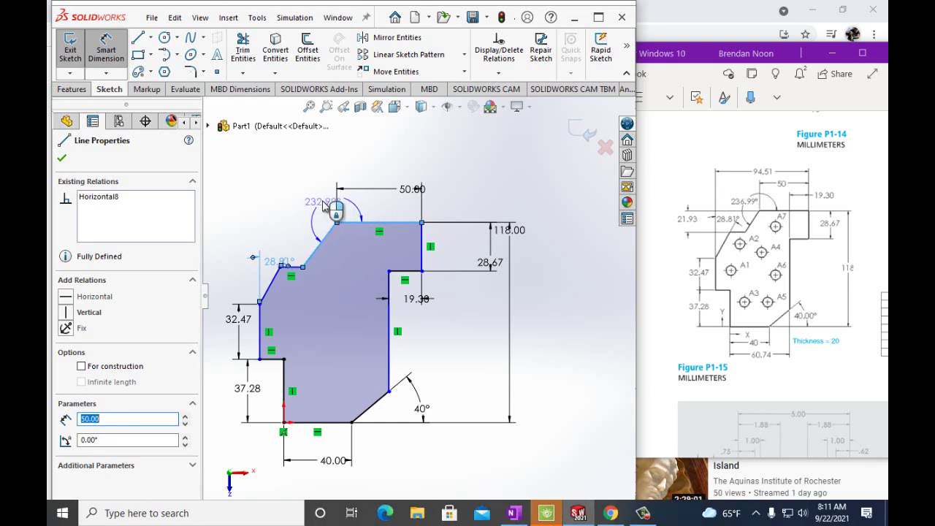
{"action": "left_click", "coordinate": [326, 206]}
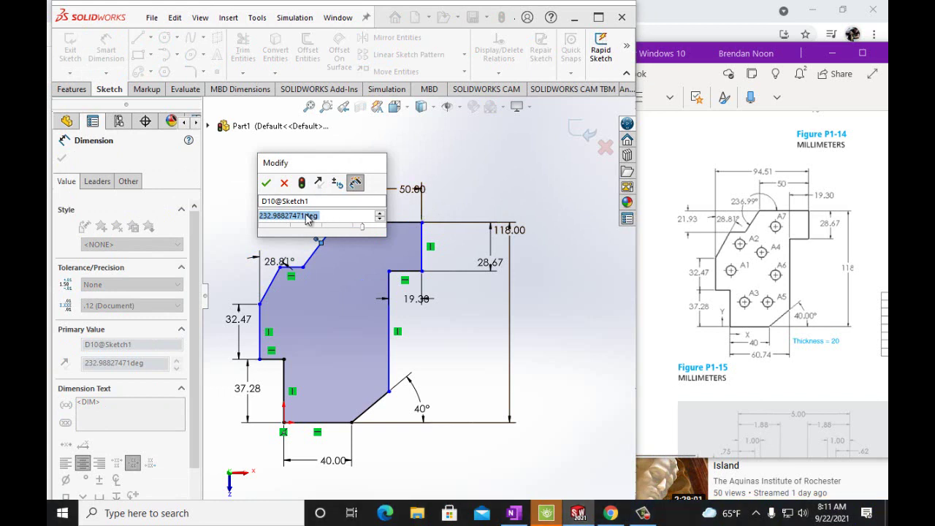
{"action": "left_click", "coordinate": [306, 217]}
{"action": "left_click_drag", "start_coordinate": [322, 216], "coordinate": [255, 218]}
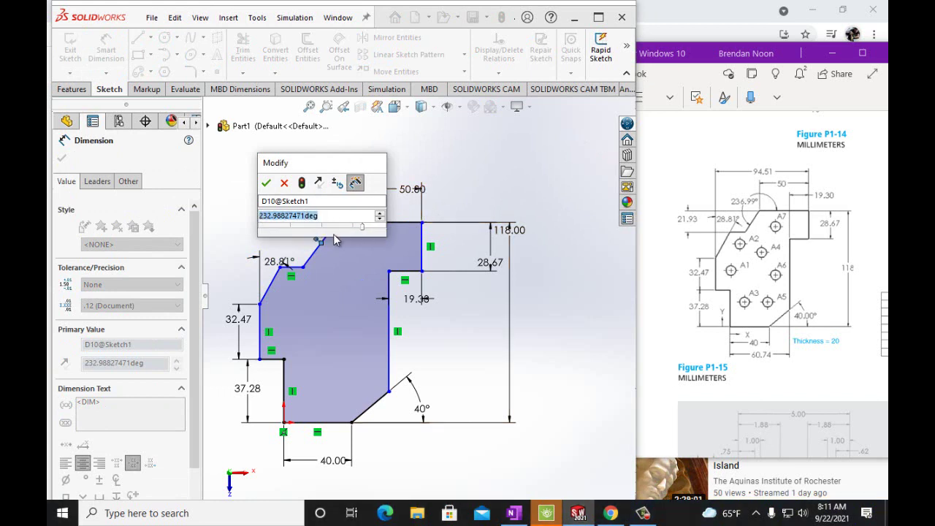
{"action": "type", "text": "23"}
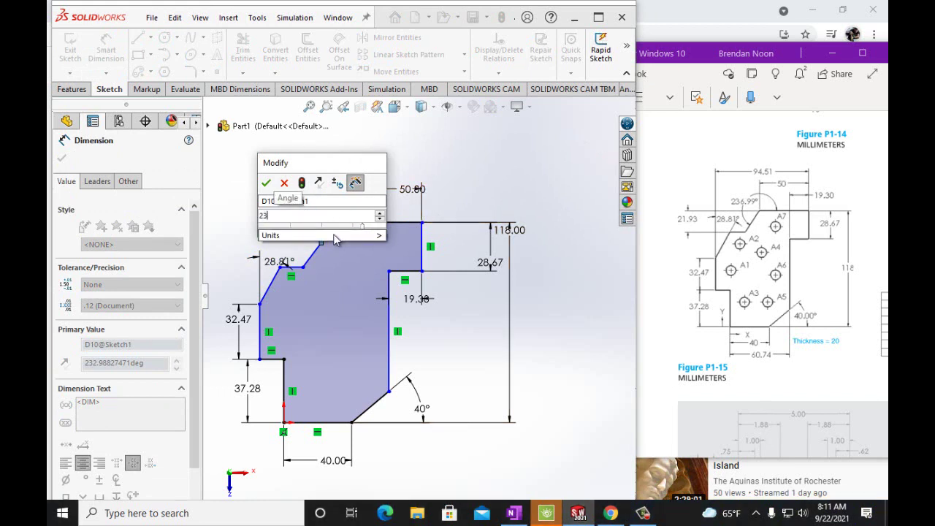
{"action": "type", "text": "6.99"}
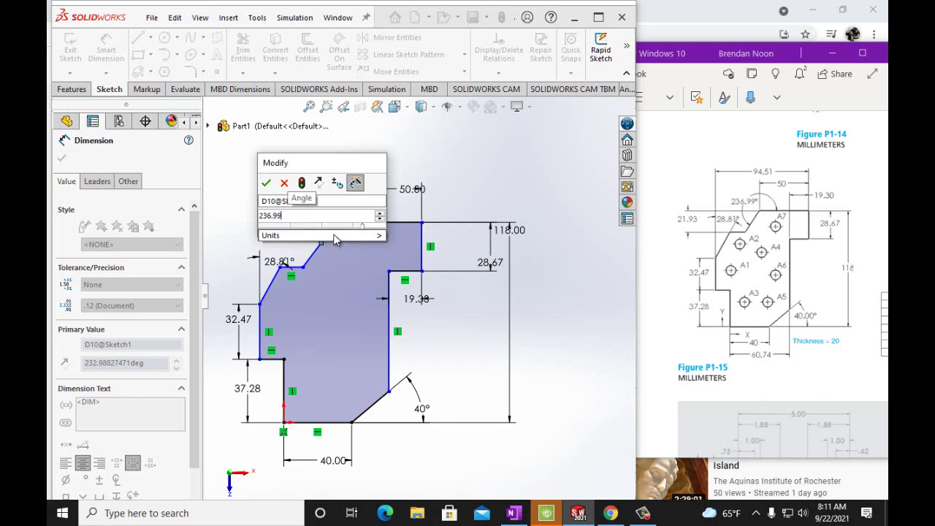
{"action": "key", "text": "Return"}
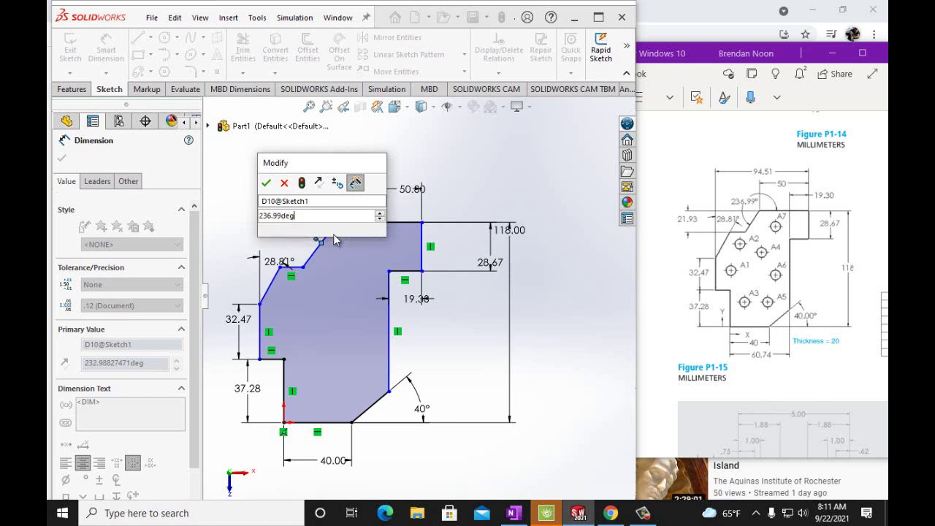
{"action": "left_click", "coordinate": [266, 184]}
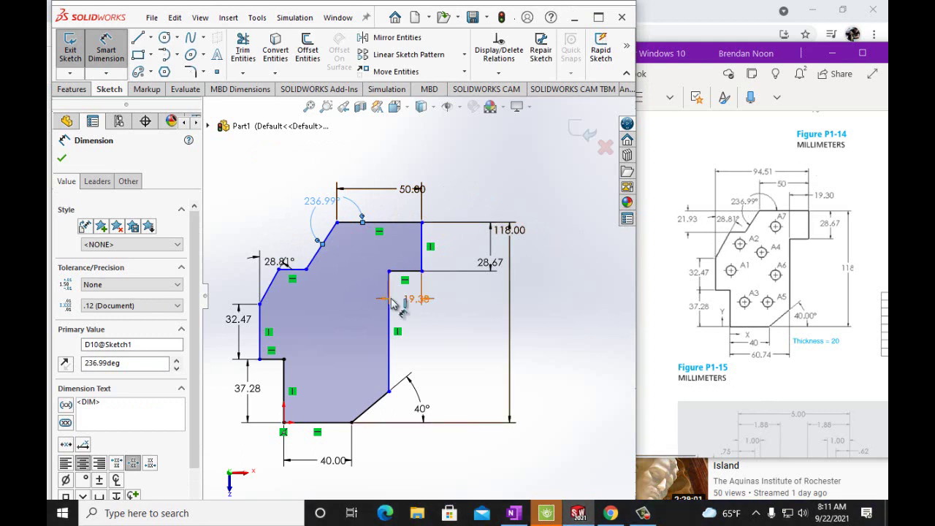
Step: Dimension the outline's overall width between its leftmost and rightmost vertical lines to 94.51 mm
{"action": "left_click", "coordinate": [265, 329]}
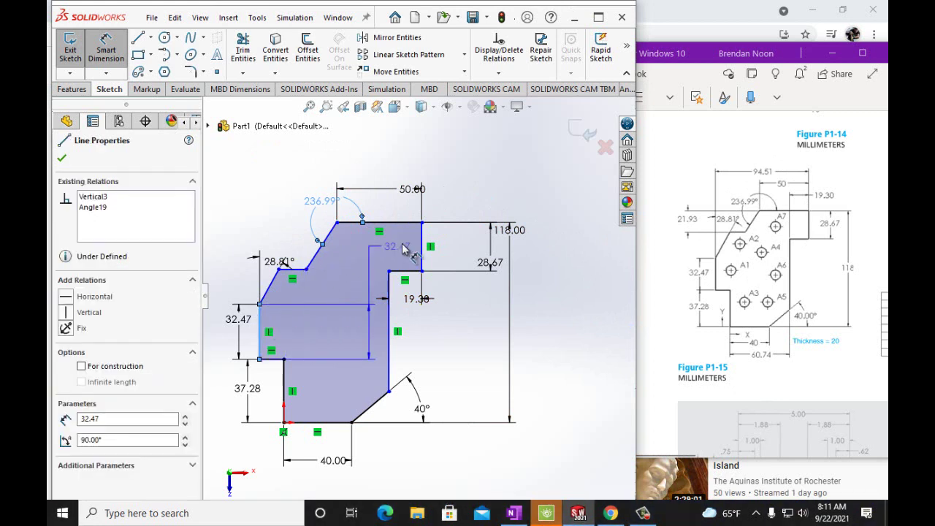
{"action": "left_click", "coordinate": [430, 248]}
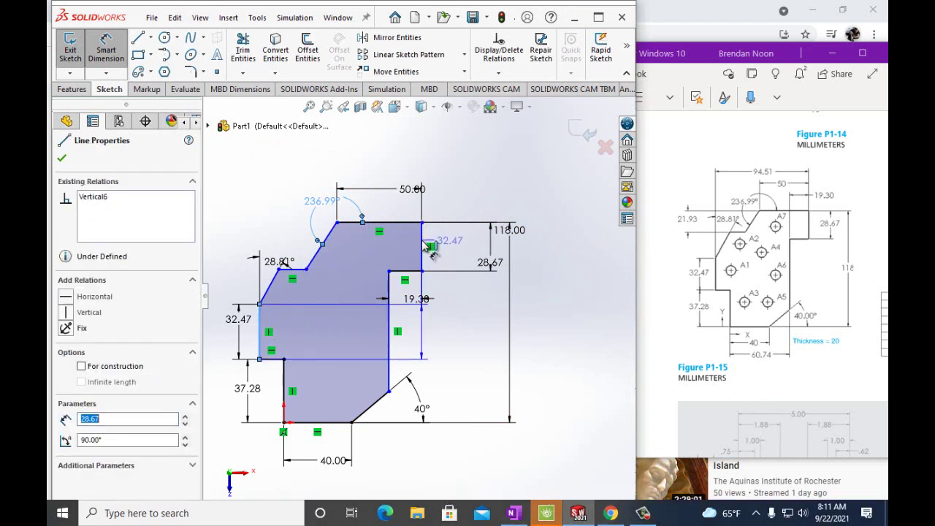
{"action": "left_click", "coordinate": [431, 150]}
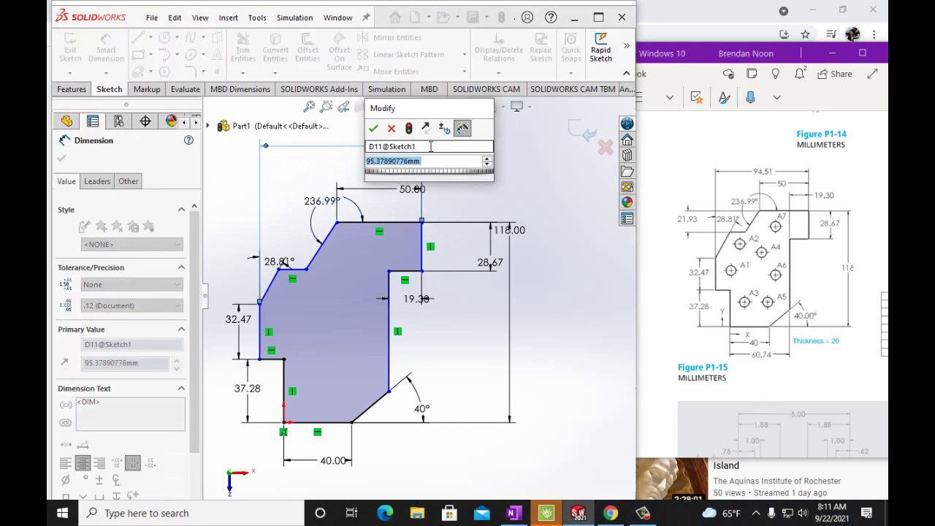
{"action": "type", "text": "94.5"}
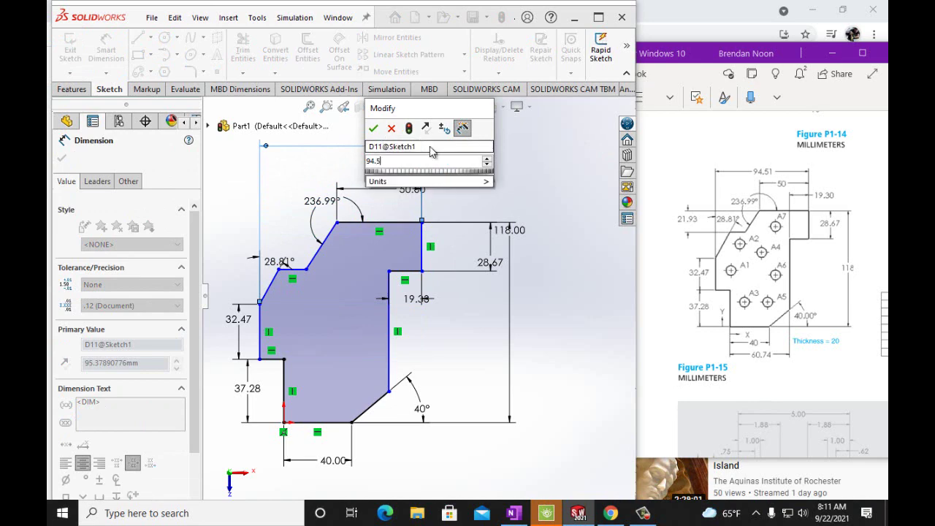
{"action": "type", "text": "1mm"}
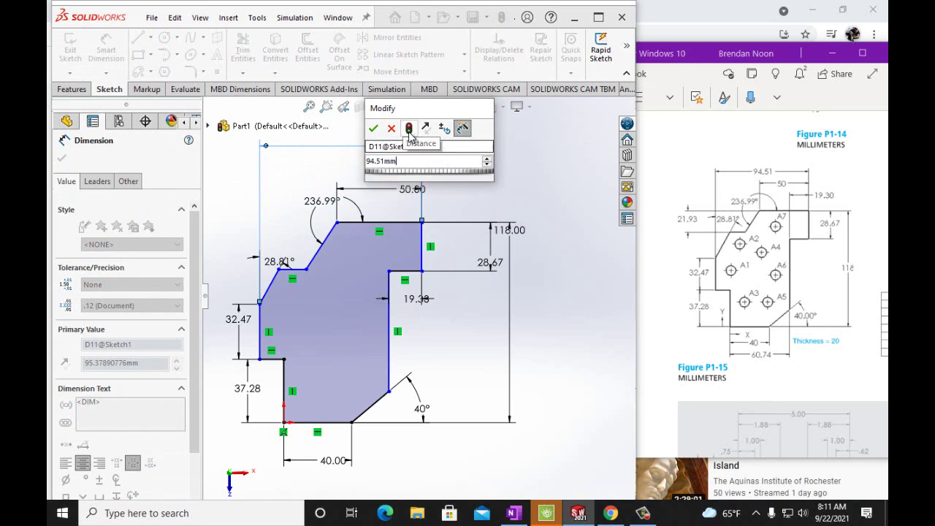
{"action": "left_click", "coordinate": [375, 130]}
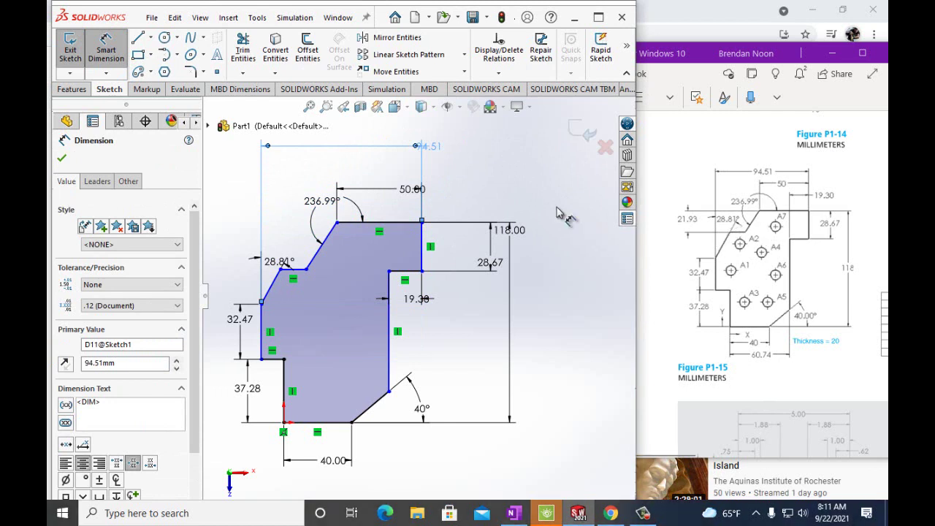
Step: Dimension the vertical distance between the top line and the short horizontal line joining the two upper-left diagonals to 21.93 mm
{"action": "left_click", "coordinate": [382, 223]}
{"action": "left_click", "coordinate": [296, 269]}
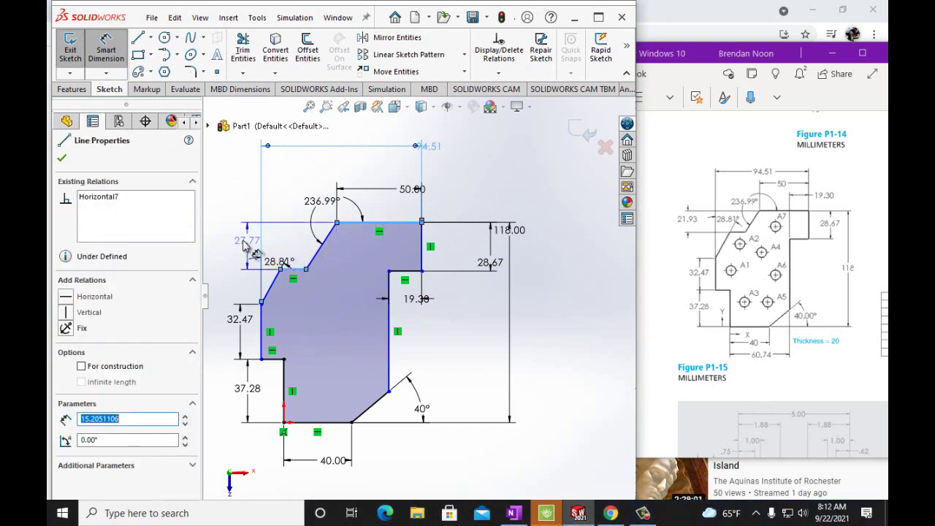
{"action": "left_click", "coordinate": [233, 250]}
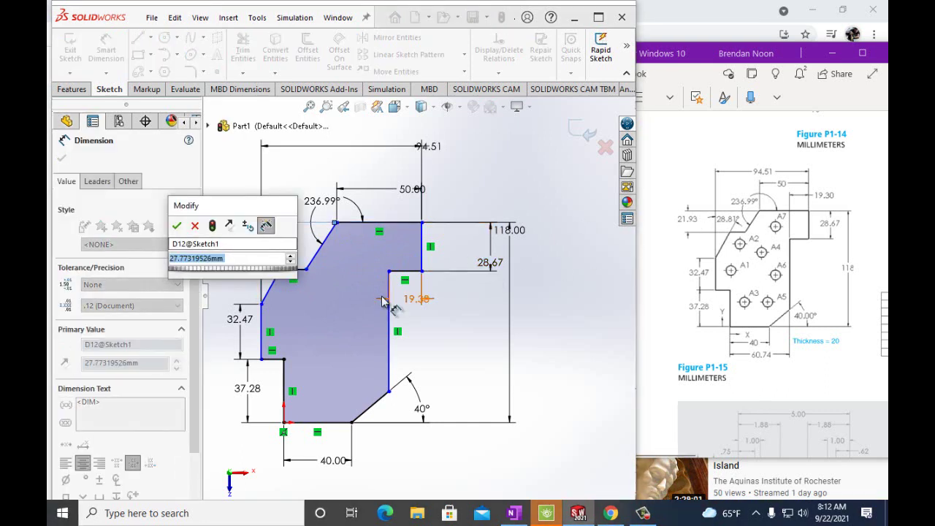
{"action": "type", "text": "21."}
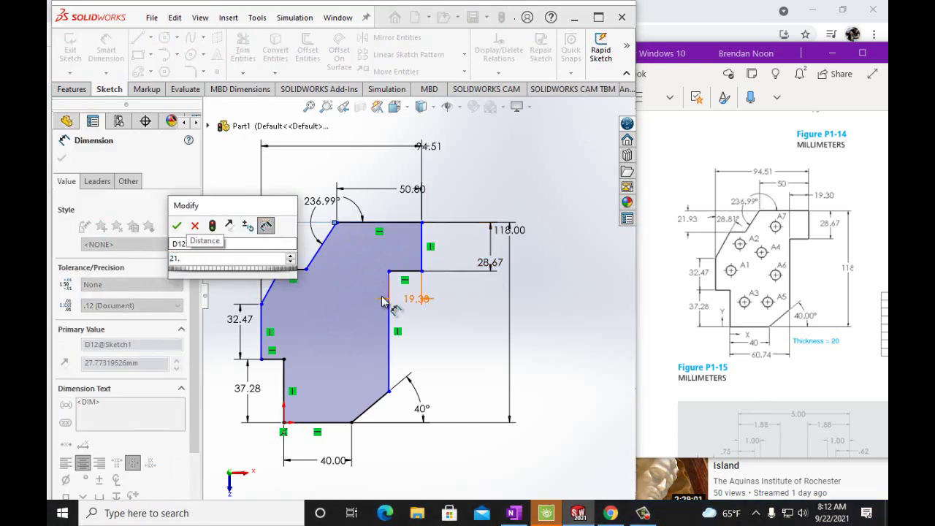
{"action": "type", "text": "9"}
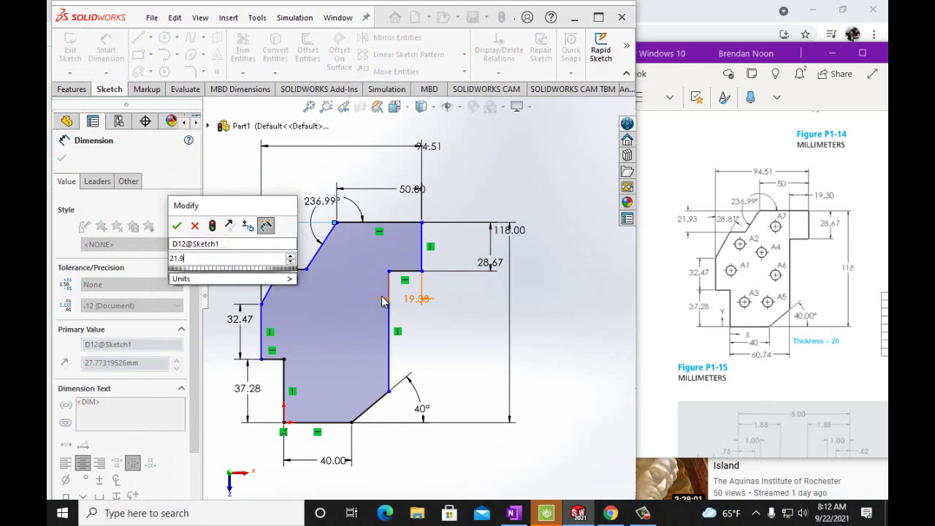
{"action": "type", "text": "3mm"}
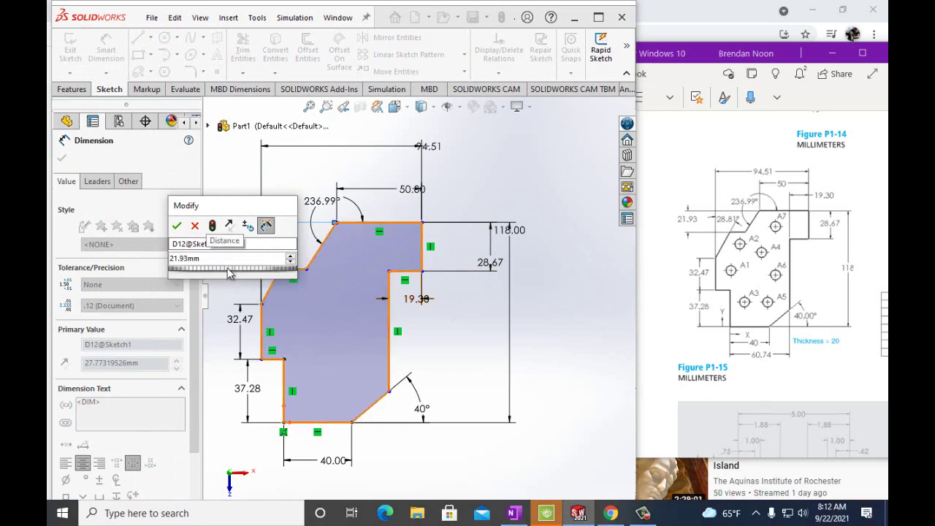
{"action": "left_click", "coordinate": [176, 225]}
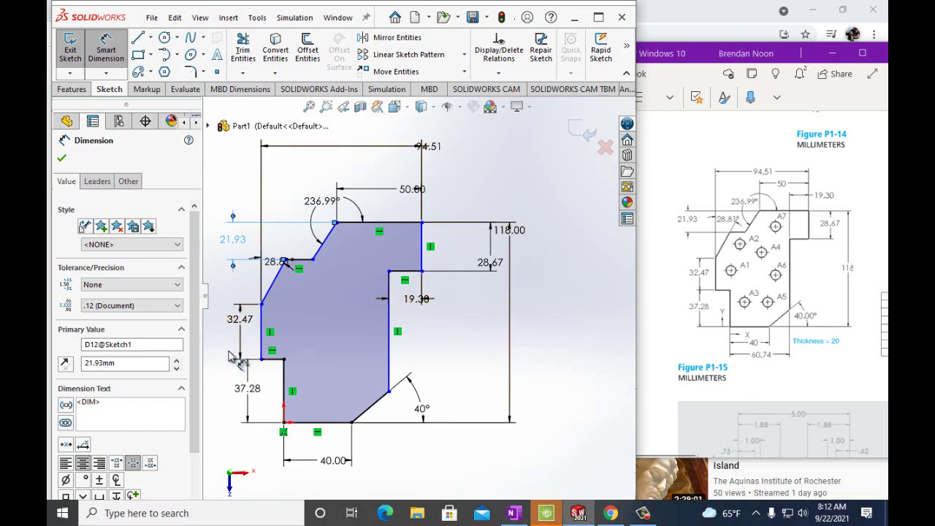
Step: Dimension the horizontal distance between the lower-left vertical line and the long right vertical line to 60.74 mm
{"action": "left_click", "coordinate": [285, 378]}
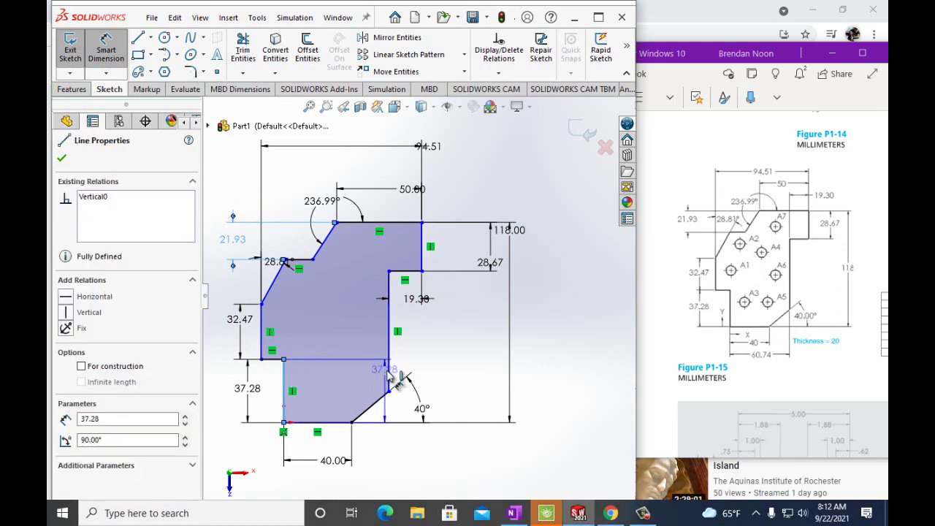
{"action": "left_click_drag", "start_coordinate": [394, 378], "coordinate": [379, 480]}
{"action": "left_click", "coordinate": [381, 479]}
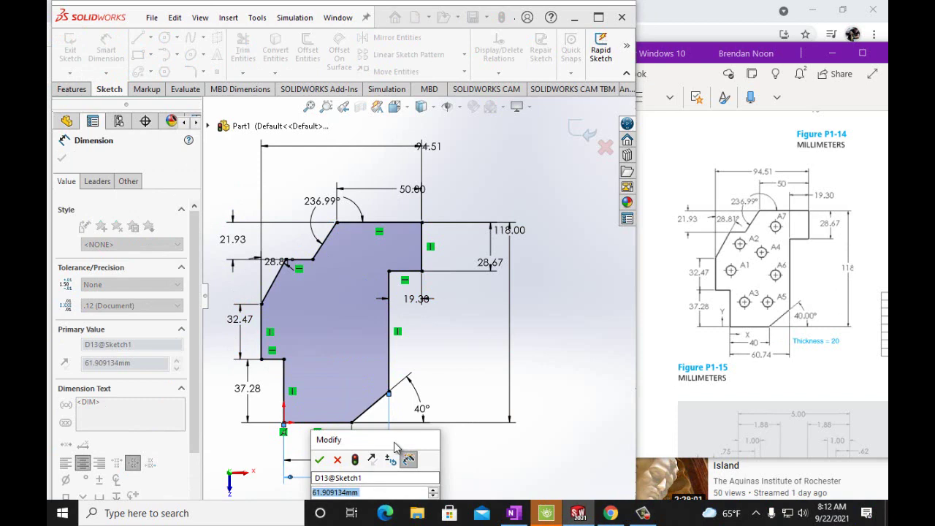
{"action": "type", "text": "60"}
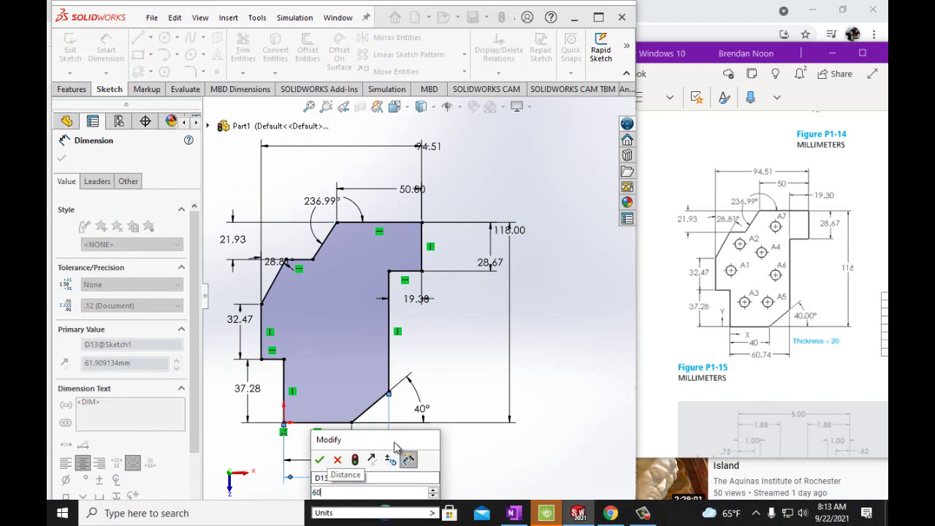
{"action": "type", "text": "."}
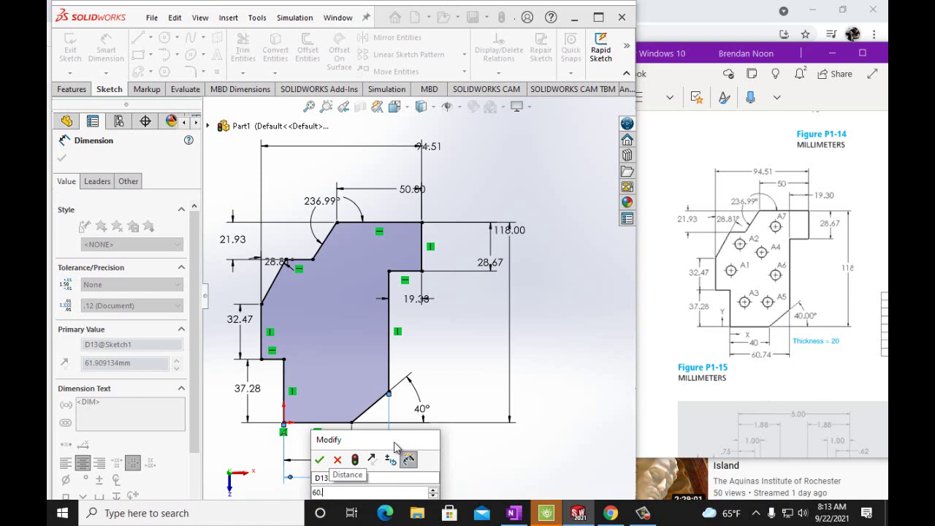
{"action": "type", "text": "74mm"}
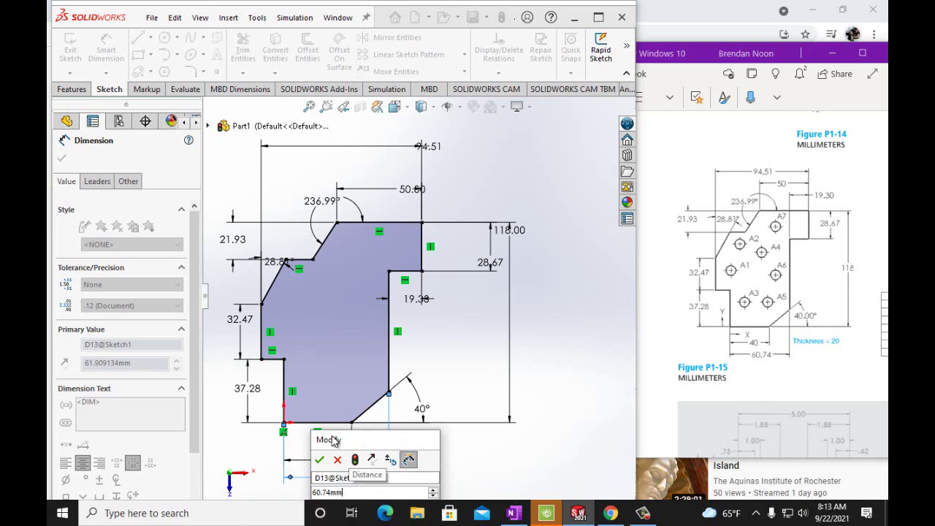
{"action": "left_click", "coordinate": [319, 458]}
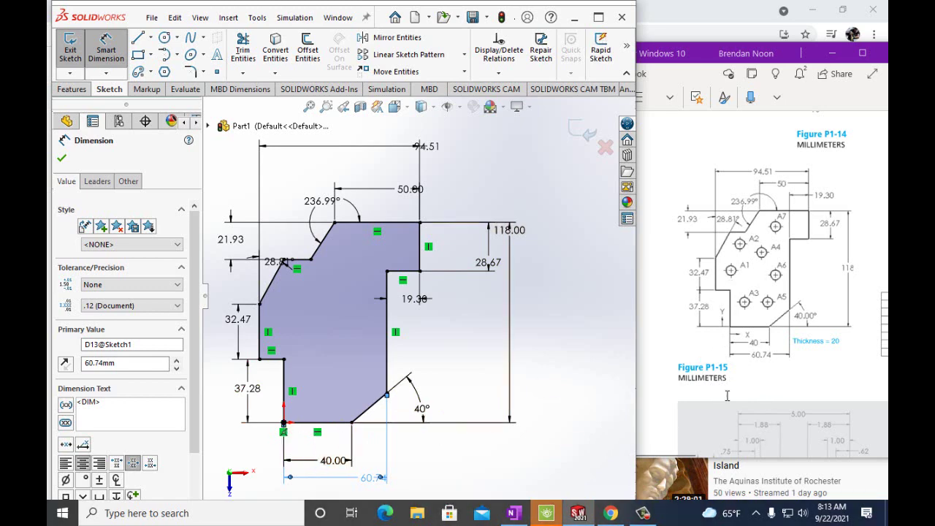
Step: Consult the figure's hole table, then sketch hole A1 as a circle of about 10 mm radius just above the lower-left step
{"action": "mouse_move", "coordinate": [694, 455]}
{"action": "left_mouse_down"}
{"action": "mouse_move", "coordinate": [794, 455]}
{"action": "mouse_move", "coordinate": [746, 459]}
{"action": "left_mouse_up"}
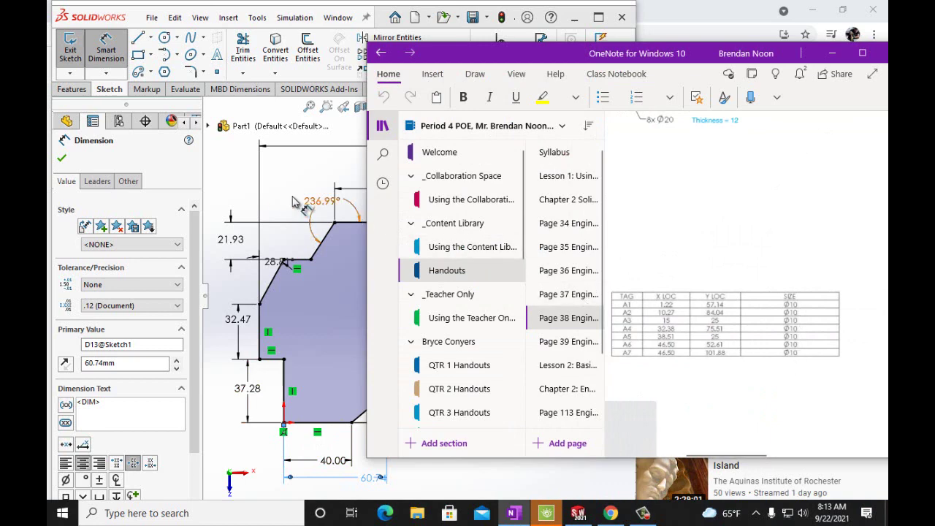
{"action": "left_click", "coordinate": [164, 37]}
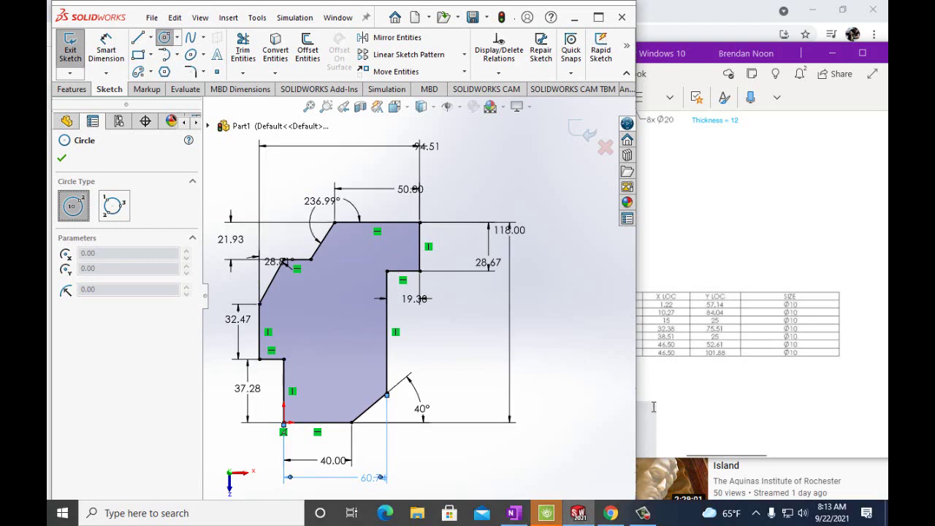
{"action": "left_click", "coordinate": [690, 454]}
{"action": "left_click_drag", "start_coordinate": [689, 455], "coordinate": [650, 452]}
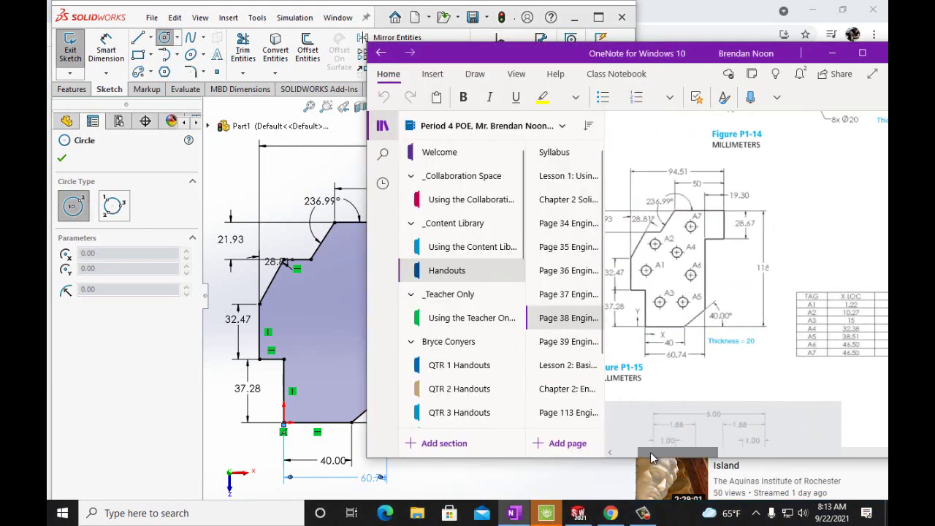
{"action": "left_click", "coordinate": [139, 21]}
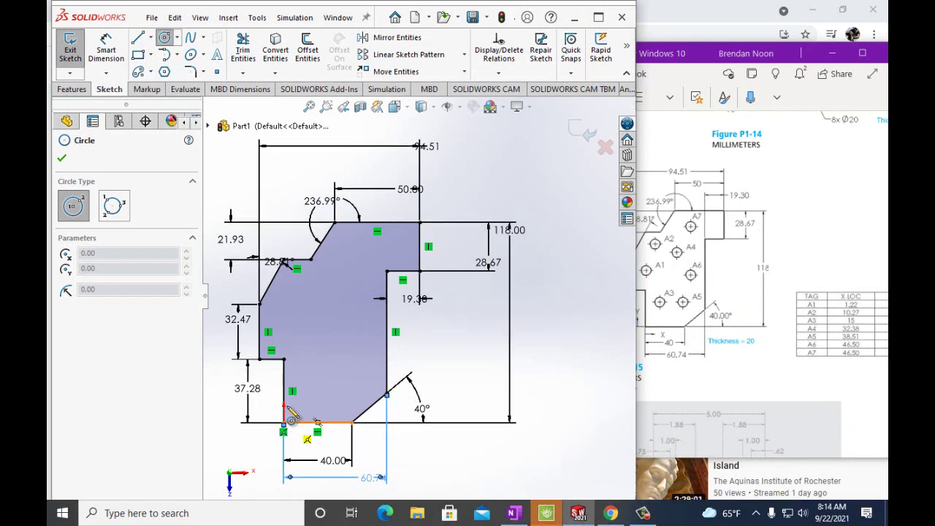
{"action": "left_click", "coordinate": [291, 334]}
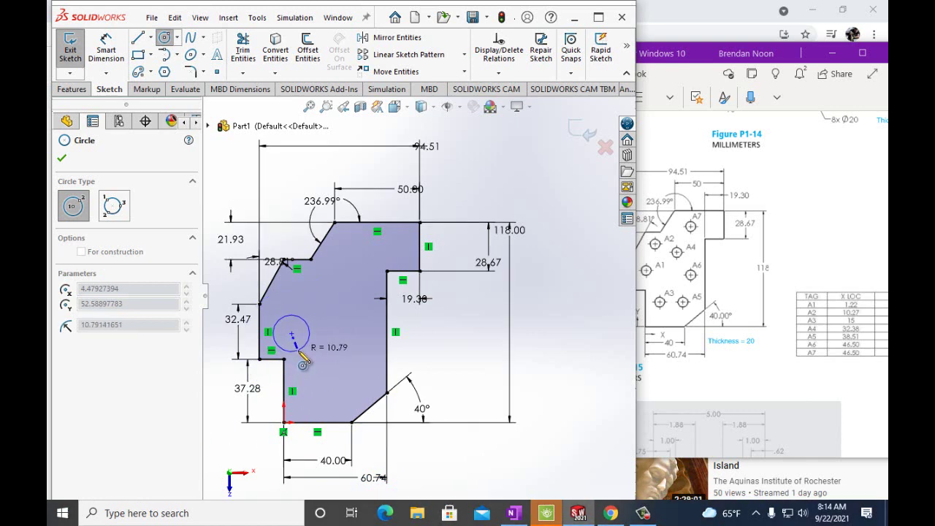
{"action": "left_click", "coordinate": [300, 354]}
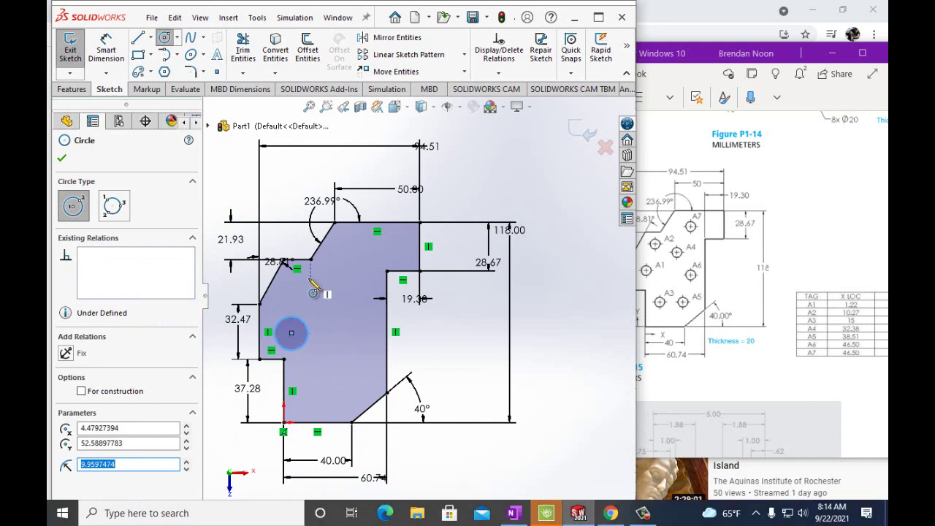
Step: Sketch circles for holes A2, A7 and A4 in the plate's upper half, with radii of about 3.7, 4.7 and 4.4 mm
{"action": "left_click", "coordinate": [298, 275]}
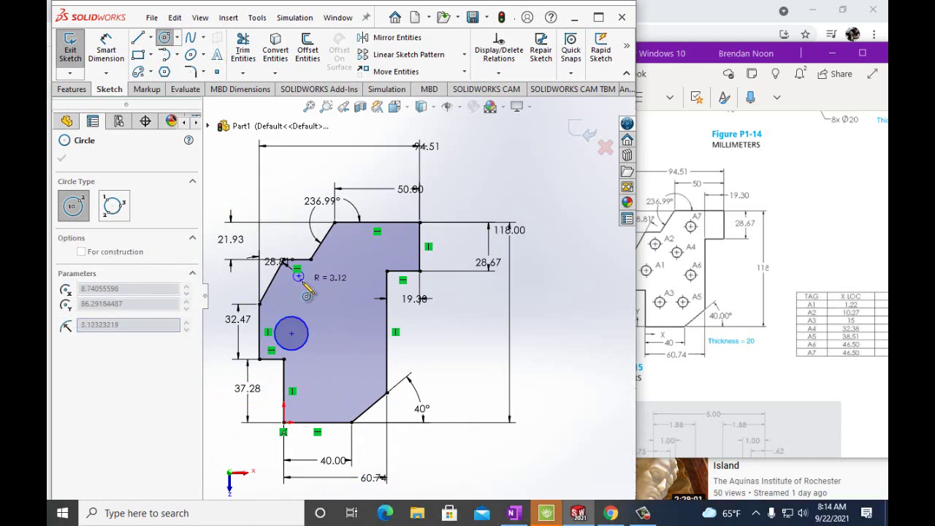
{"action": "left_click", "coordinate": [306, 292]}
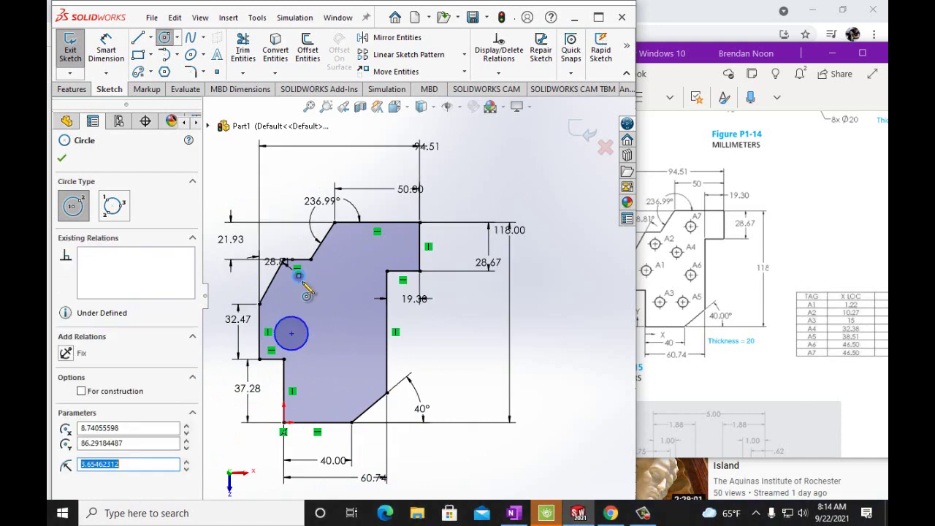
{"action": "left_click", "coordinate": [363, 243]}
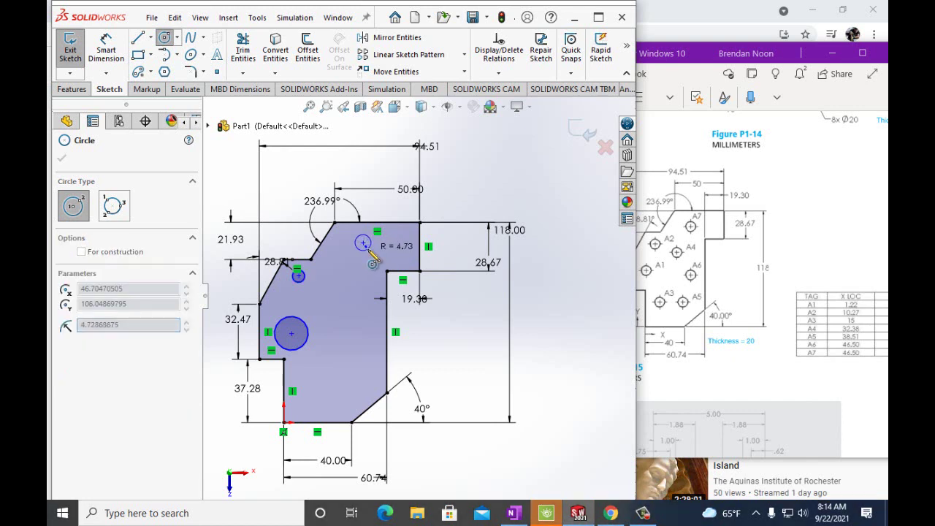
{"action": "left_click", "coordinate": [370, 252]}
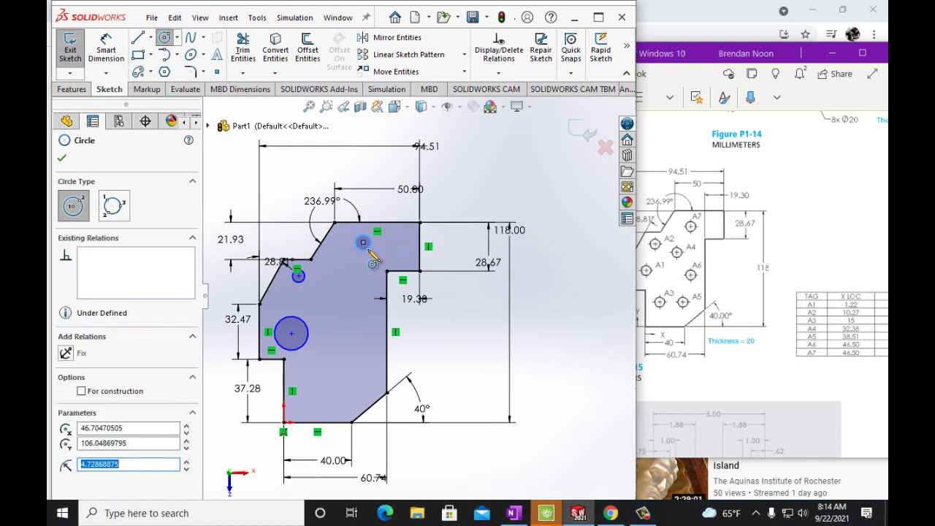
{"action": "left_click", "coordinate": [328, 299]}
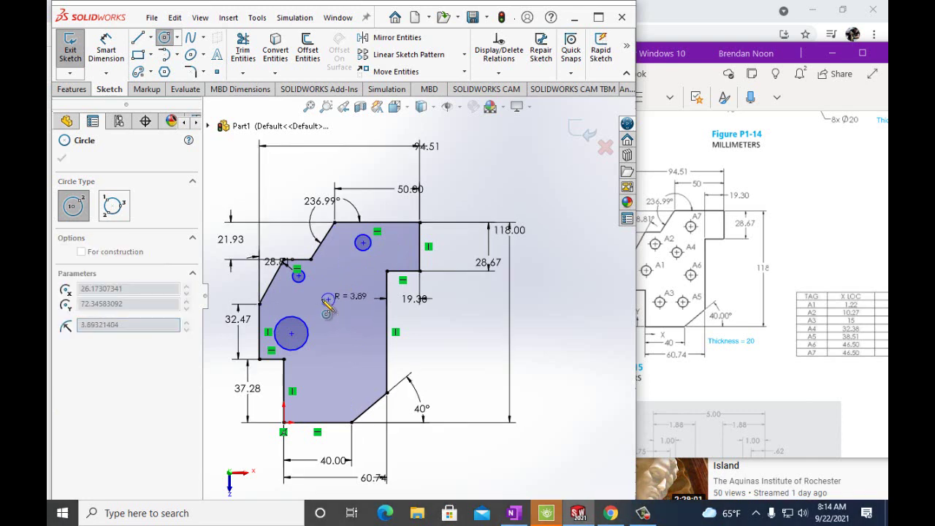
{"action": "left_click", "coordinate": [329, 306]}
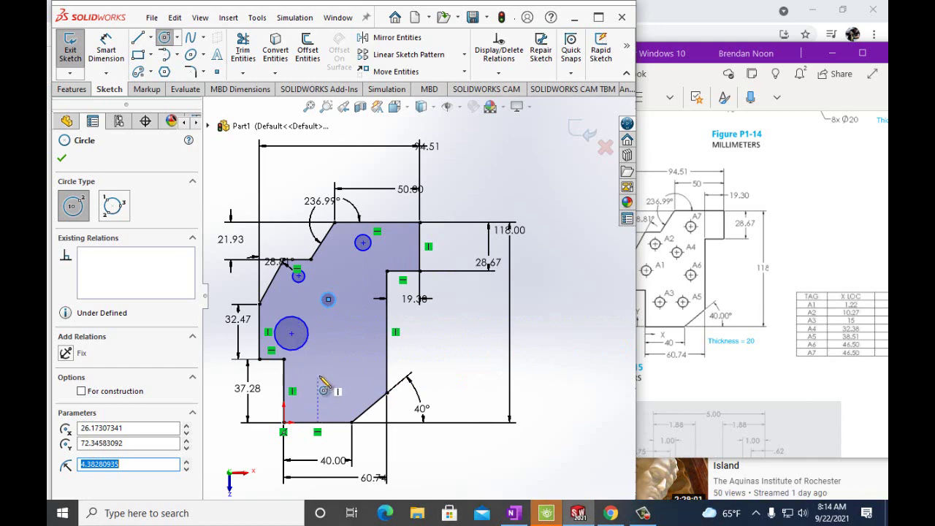
Step: Sketch circles of about 2.2, 2.1 and 3.3 mm radius for holes A3, A5 and A6, aligning A5 with A3 and A6 below A7
{"action": "scroll", "coordinate": [316, 395], "scroll_direction": "down", "scroll_amount": 2}
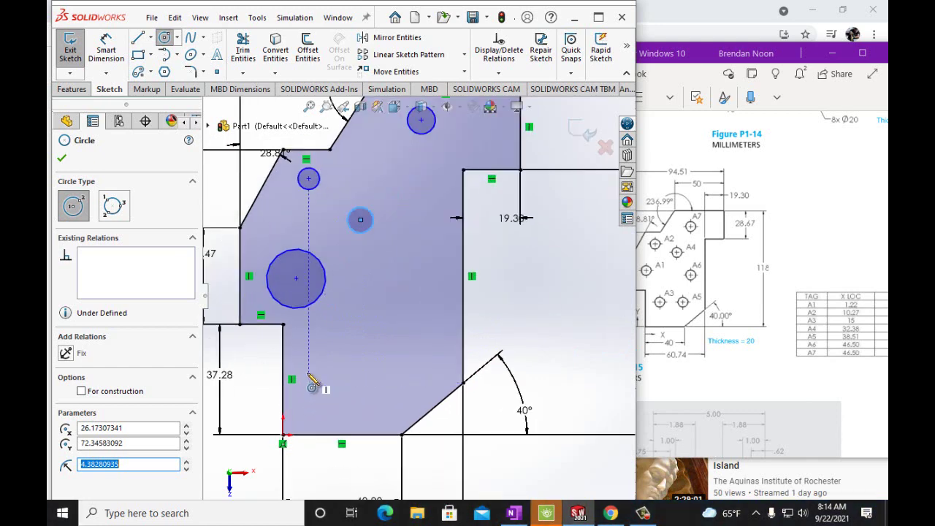
{"action": "left_click", "coordinate": [305, 368]}
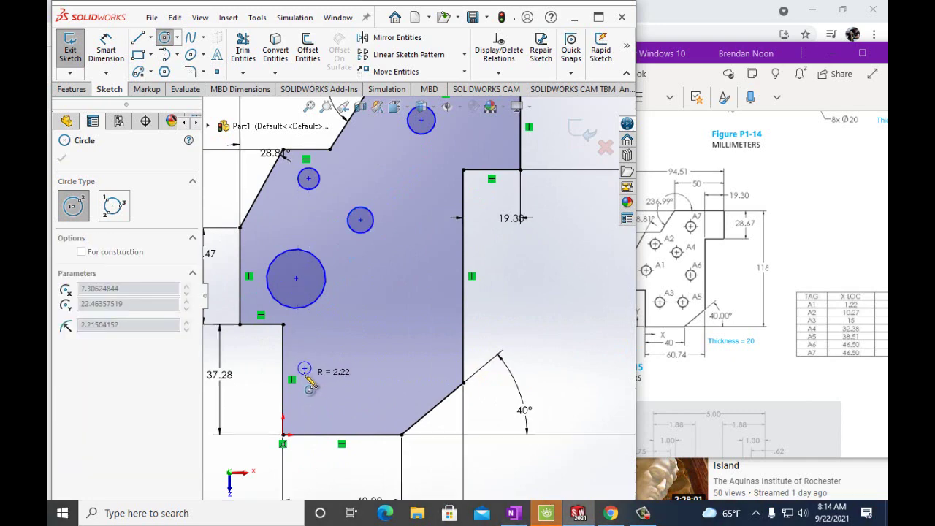
{"action": "left_click", "coordinate": [307, 378]}
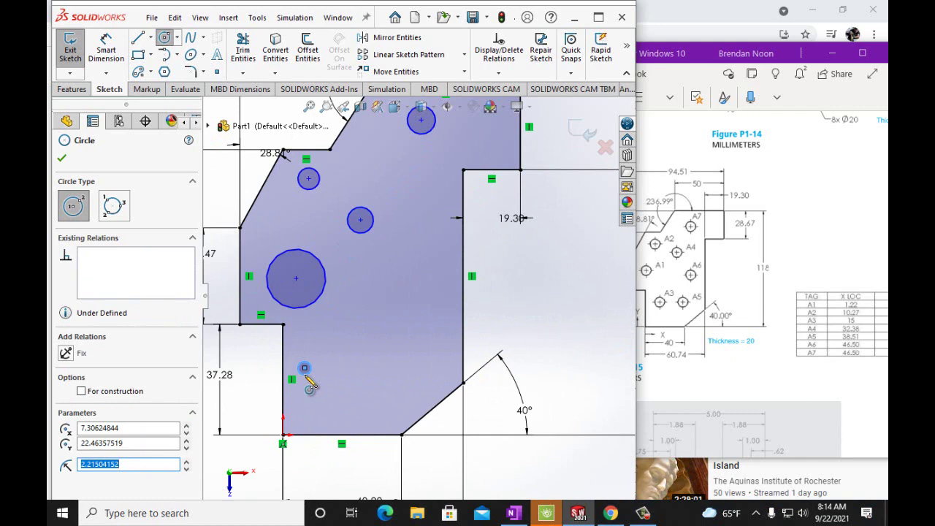
{"action": "left_click", "coordinate": [381, 368]}
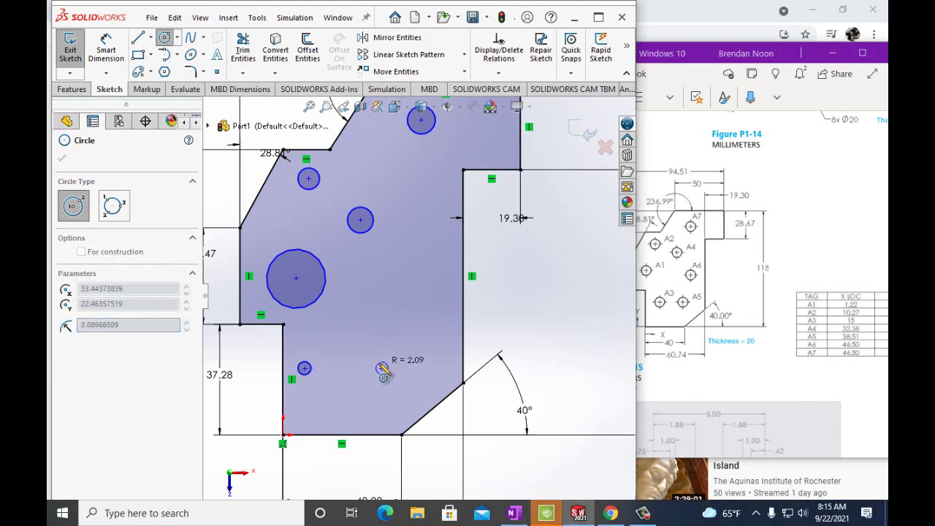
{"action": "left_click", "coordinate": [383, 371]}
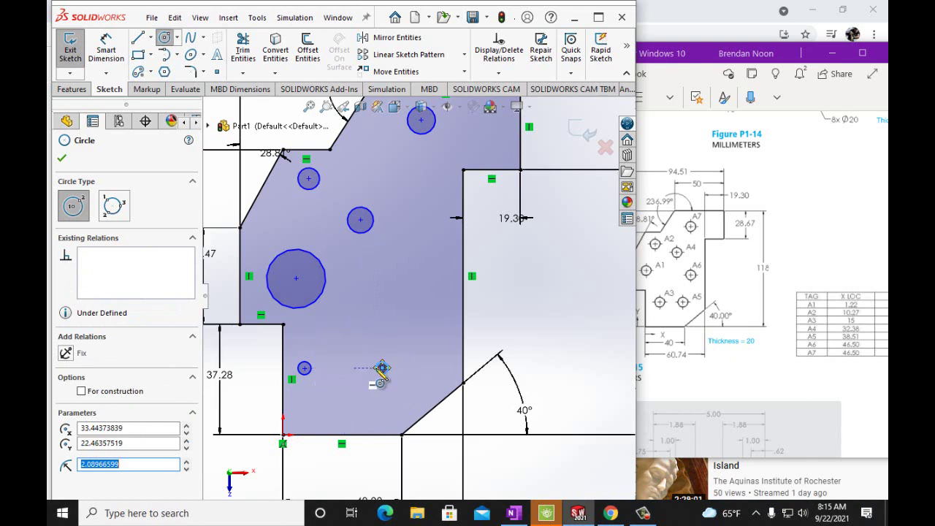
{"action": "left_click", "coordinate": [420, 301]}
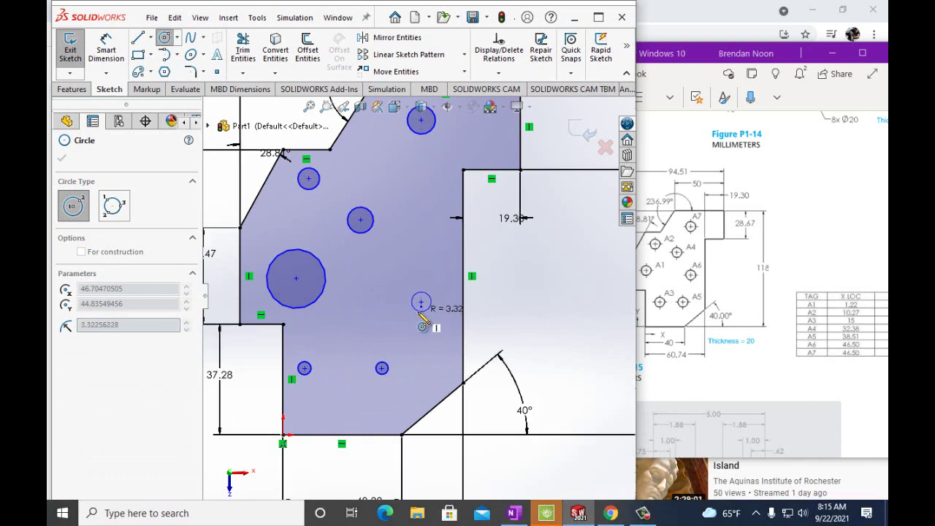
{"action": "left_click", "coordinate": [422, 314]}
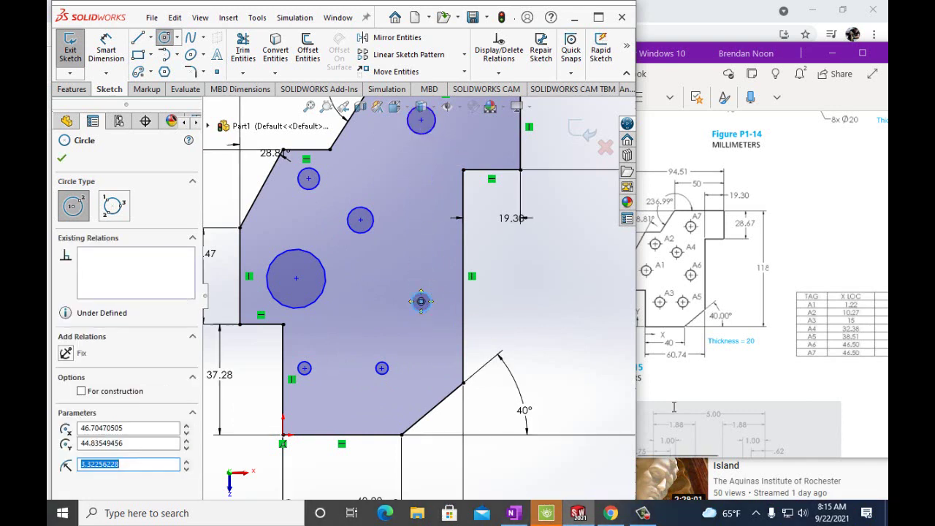
Step: Consult the figure's full hole table in OneNote, then dimension hole A1's centre 1.22 mm horizontally from the lower-left vertical line
{"action": "left_click", "coordinate": [697, 460]}
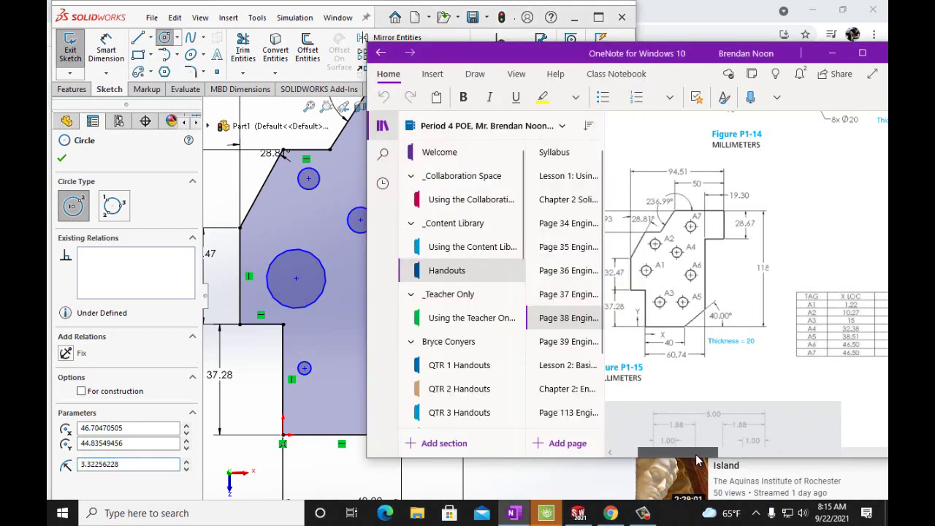
{"action": "mouse_move", "coordinate": [698, 460]}
{"action": "left_mouse_down"}
{"action": "mouse_move", "coordinate": [709, 459]}
{"action": "mouse_move", "coordinate": [697, 460]}
{"action": "left_mouse_up"}
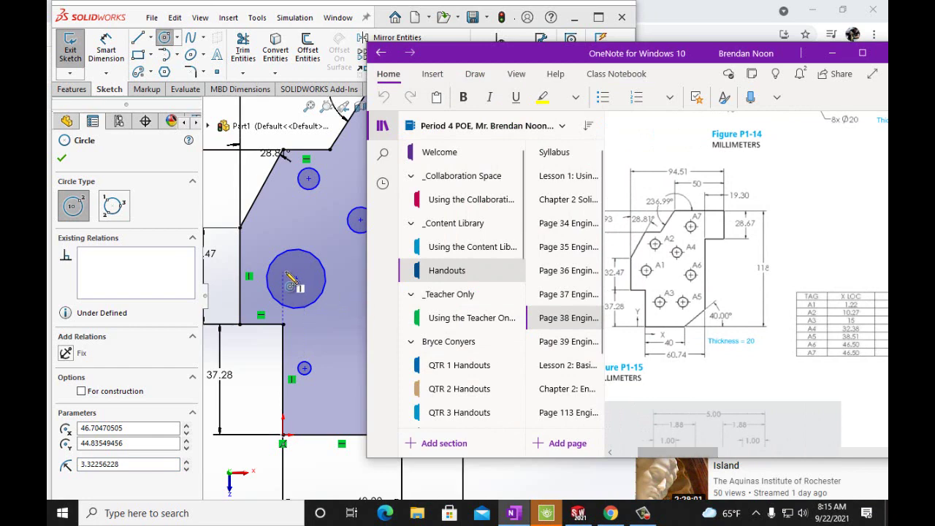
{"action": "left_click", "coordinate": [308, 178]}
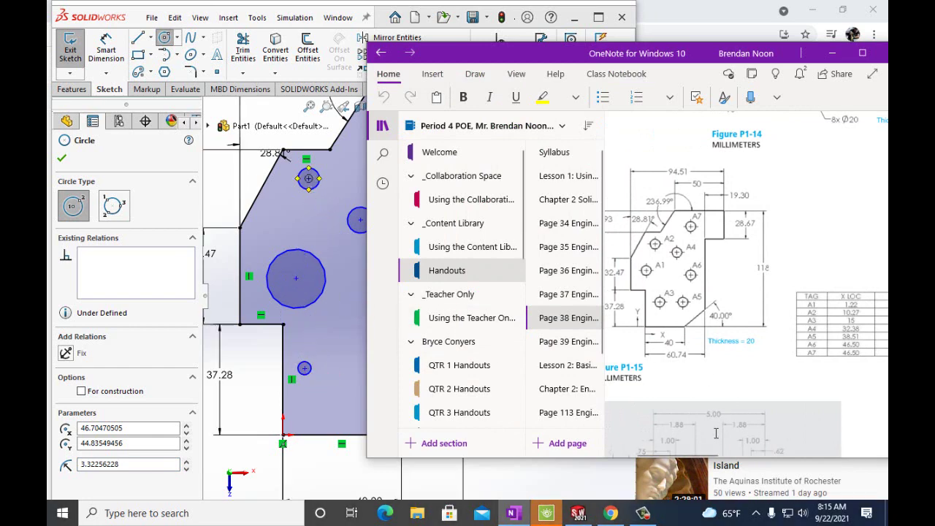
{"action": "left_click_drag", "start_coordinate": [704, 455], "coordinate": [745, 460]}
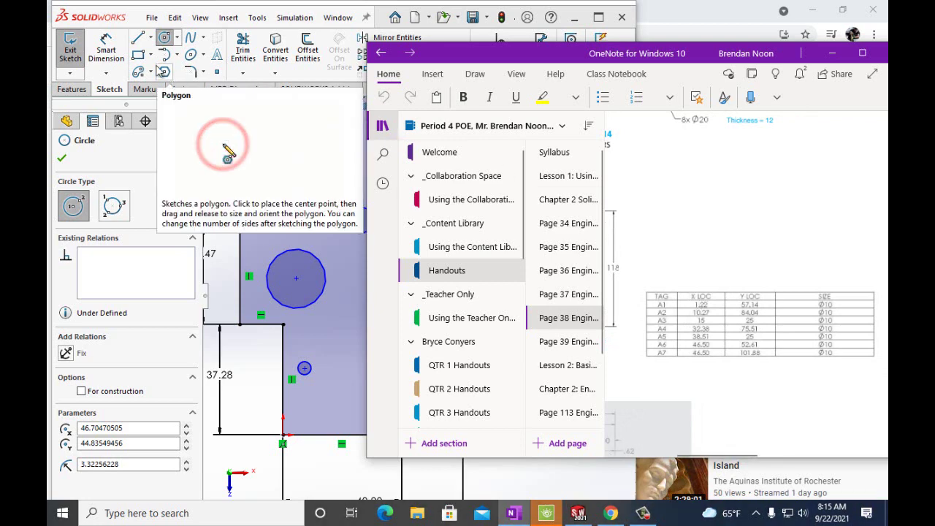
{"action": "left_click", "coordinate": [106, 46]}
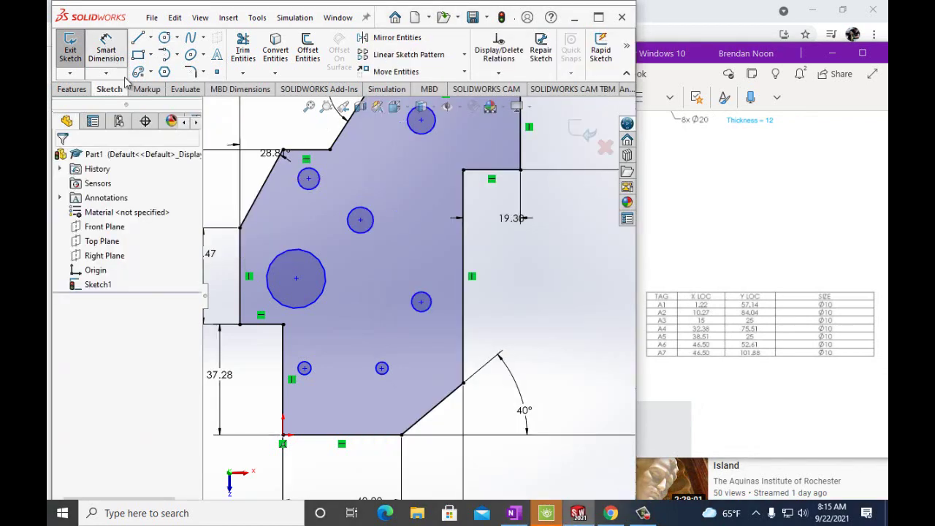
{"action": "left_click", "coordinate": [296, 278]}
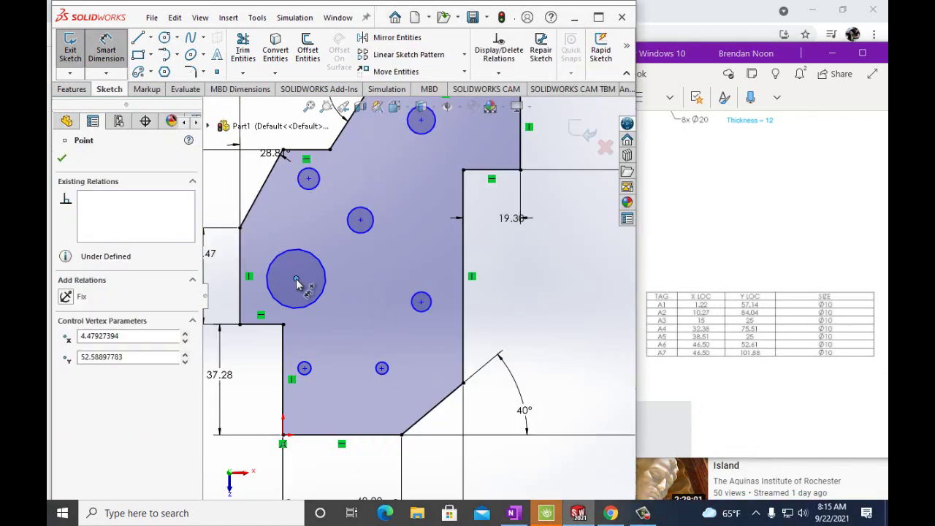
{"action": "left_click", "coordinate": [284, 344]}
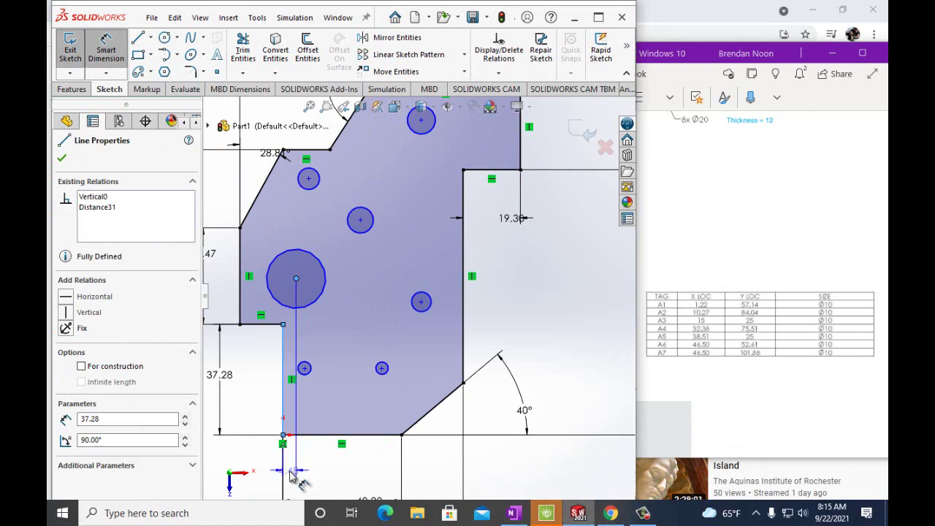
{"action": "left_click", "coordinate": [321, 471]}
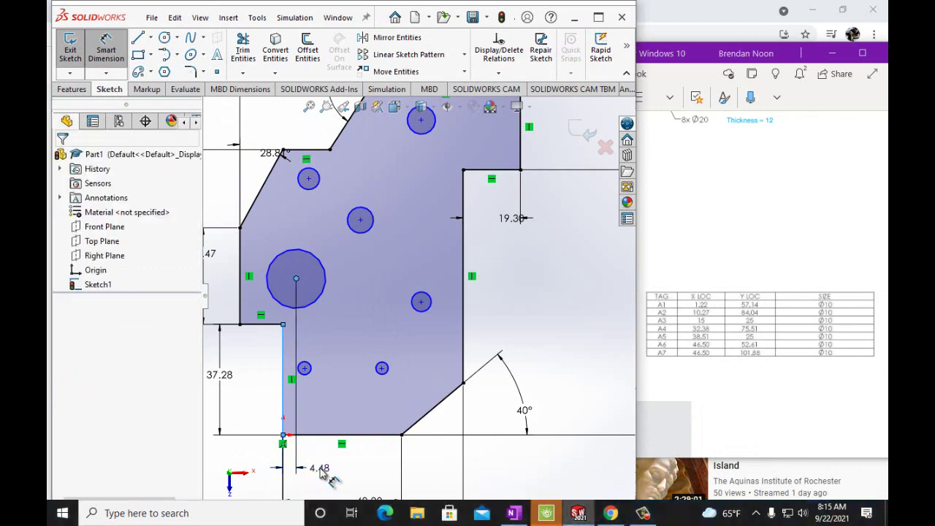
{"action": "type", "text": "1"}
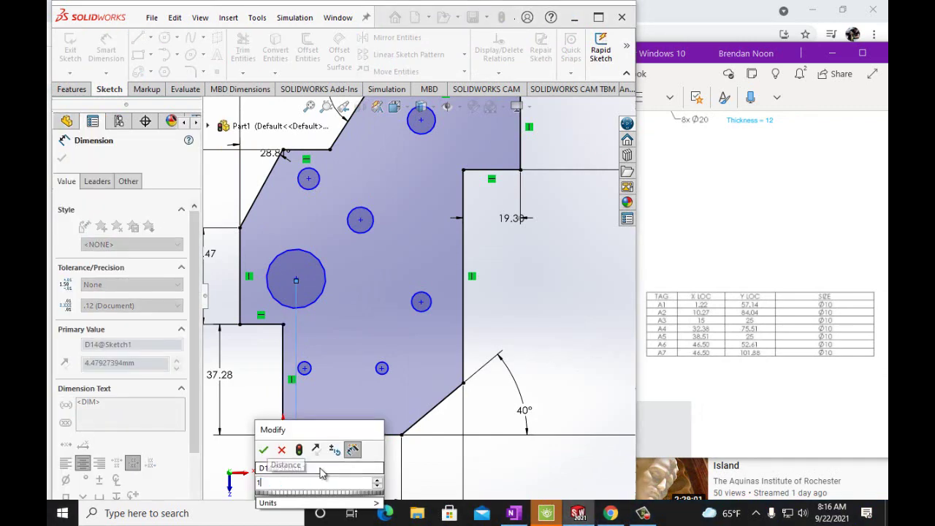
{"action": "type", "text": ".22"}
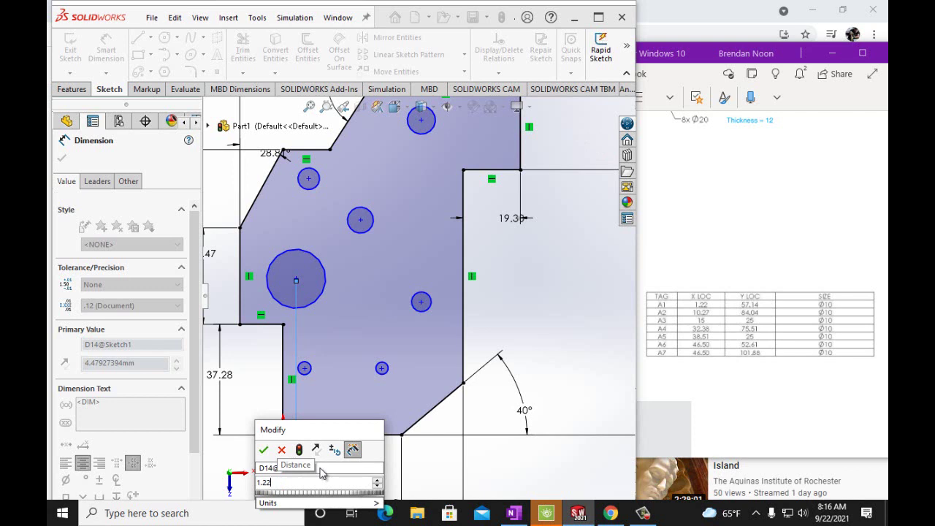
{"action": "type", "text": "mm"}
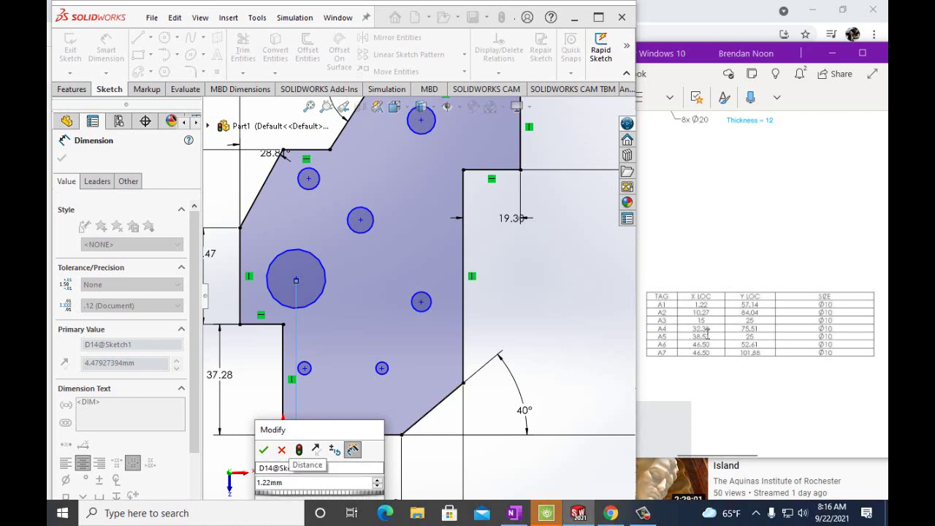
{"action": "left_click", "coordinate": [264, 450]}
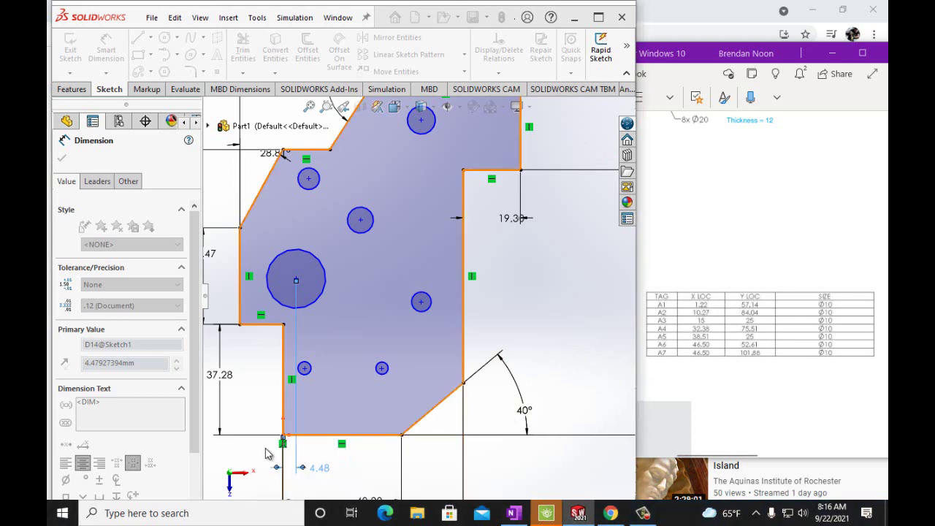
Step: Dimension the vertical distance from the plate's bottom edge to hole A1's centre to 57.14 mm
{"action": "left_click", "coordinate": [287, 281]}
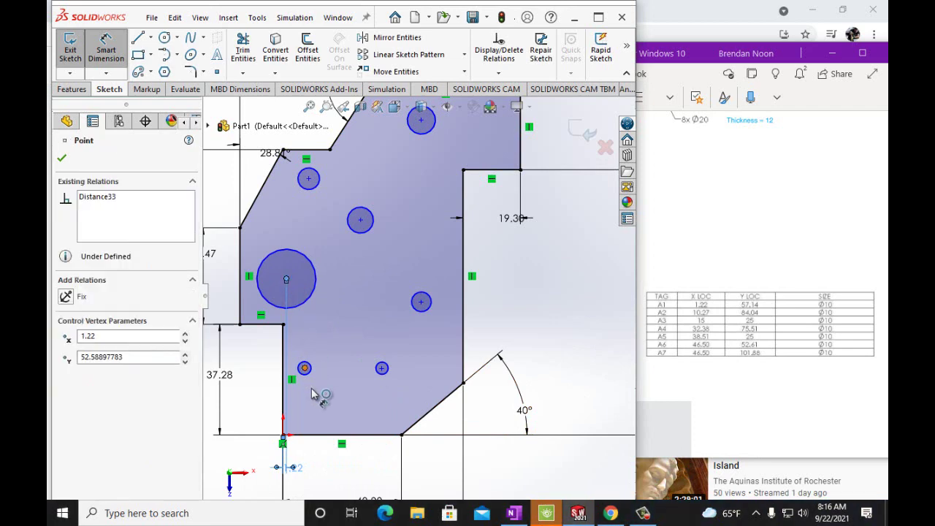
{"action": "left_click", "coordinate": [314, 436]}
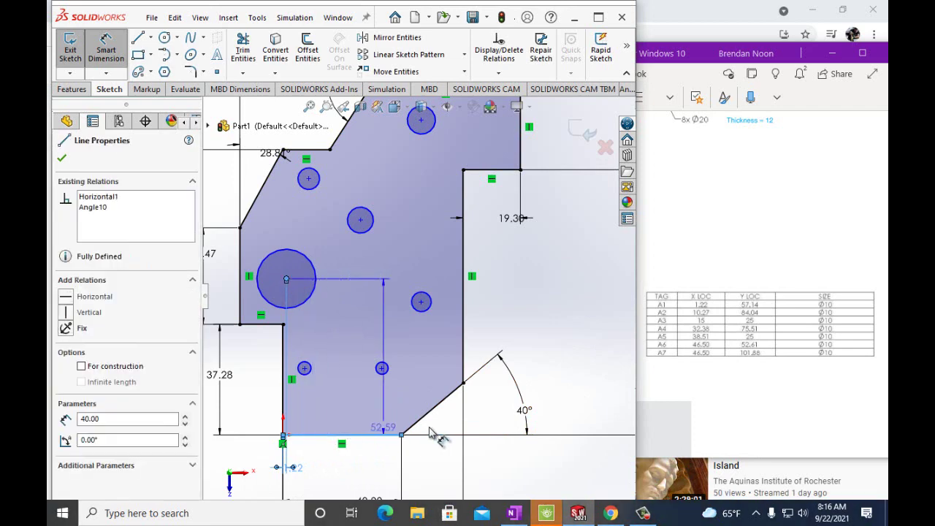
{"action": "left_click", "coordinate": [551, 427]}
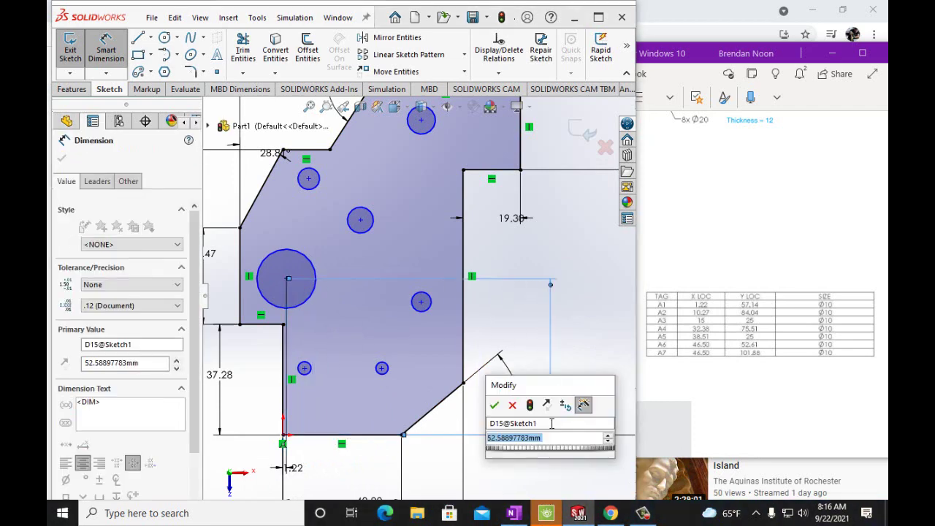
{"action": "type", "text": "57"}
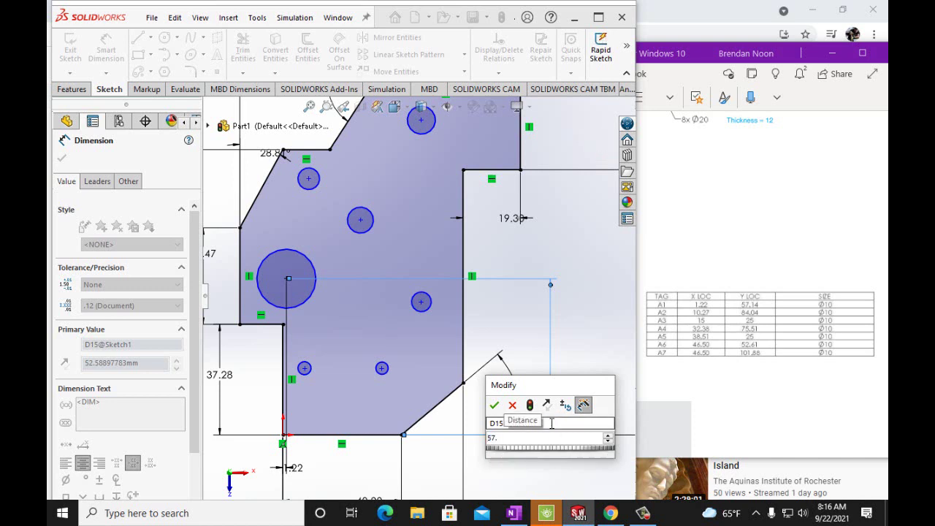
{"action": "type", "text": ".14mm"}
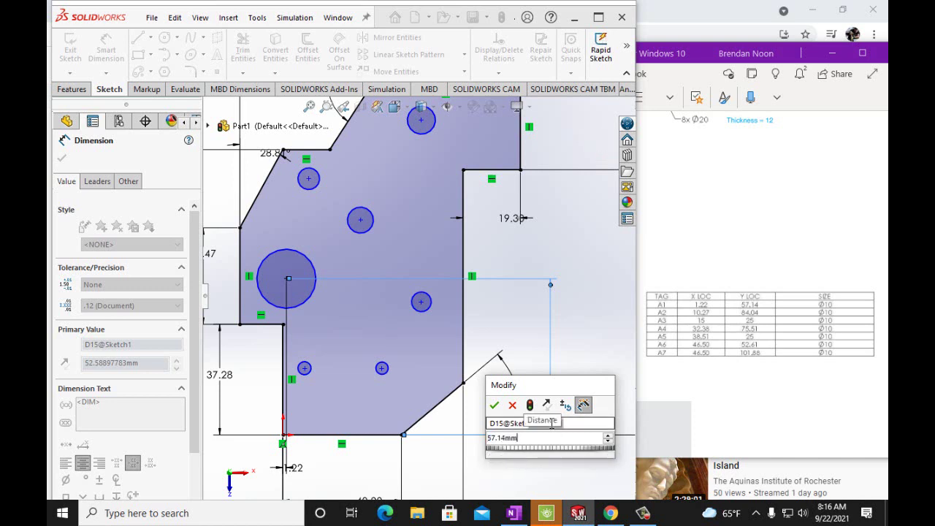
{"action": "left_click", "coordinate": [494, 406]}
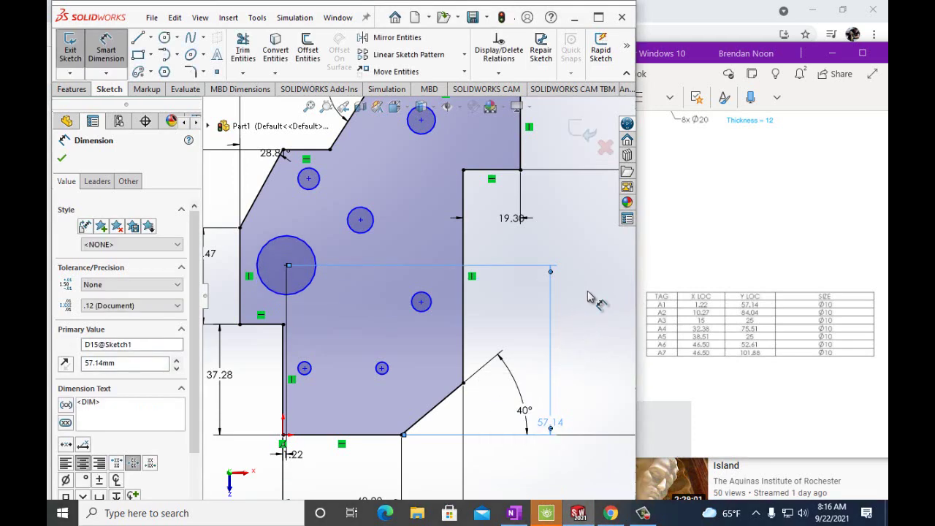
Step: Dimension the diameter of hole A1 to 10 mm
{"action": "left_click", "coordinate": [307, 294]}
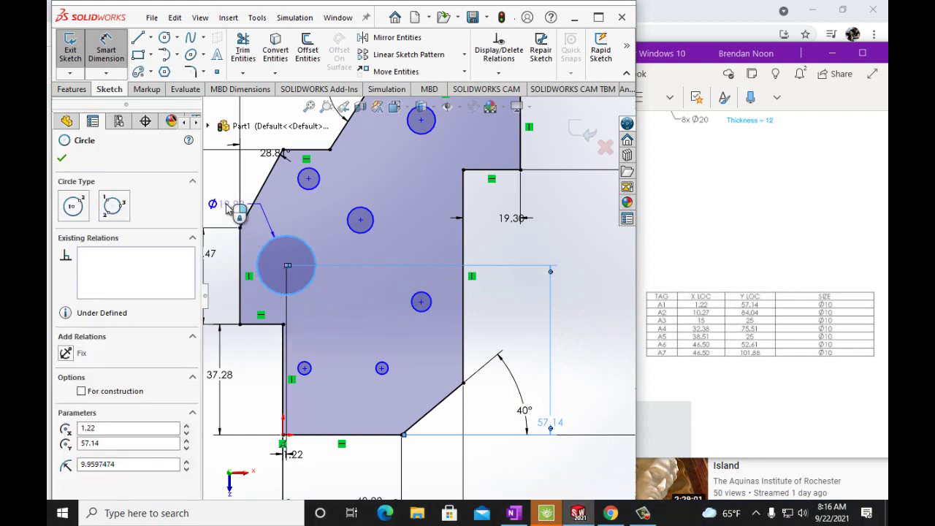
{"action": "left_click", "coordinate": [223, 200]}
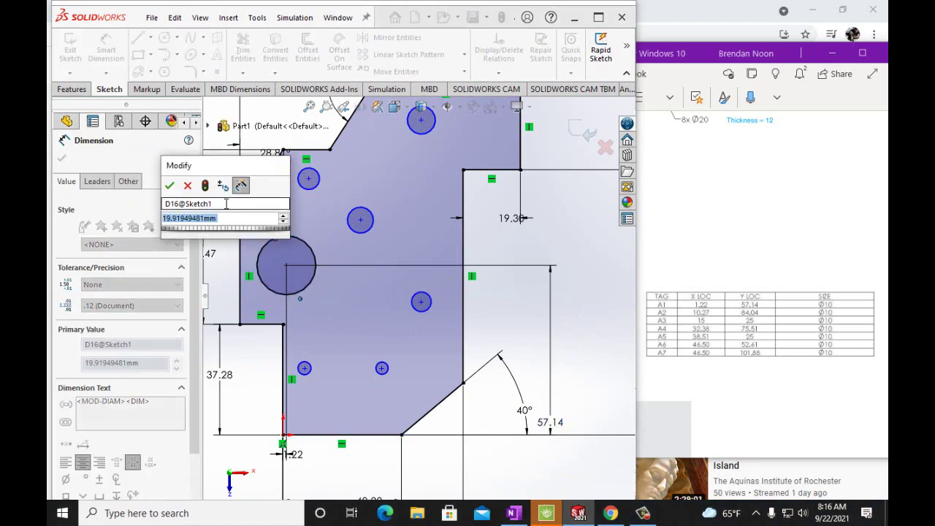
{"action": "type", "text": "10mm"}
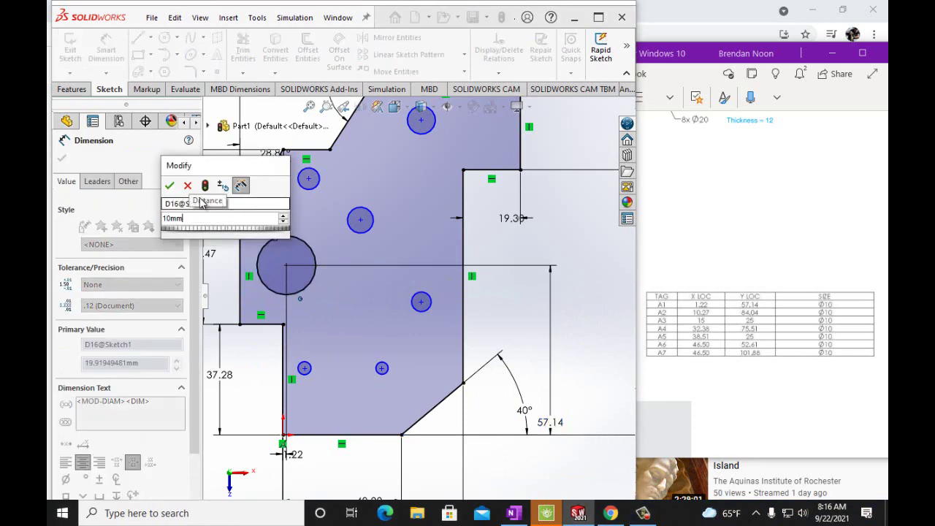
{"action": "left_click", "coordinate": [169, 186]}
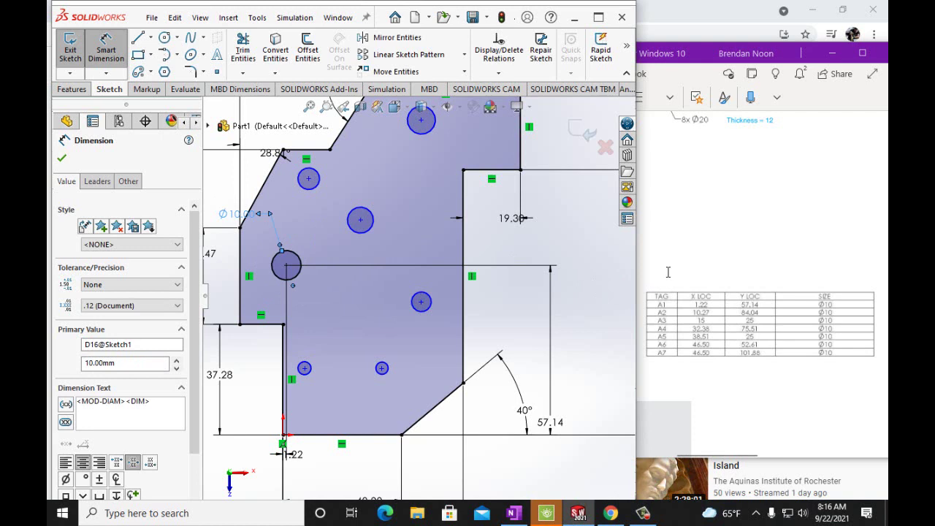
Step: Dimension the horizontal distance from the lower-left vertical line to hole A2's centre to 10.27 mm
{"action": "left_click", "coordinate": [284, 346]}
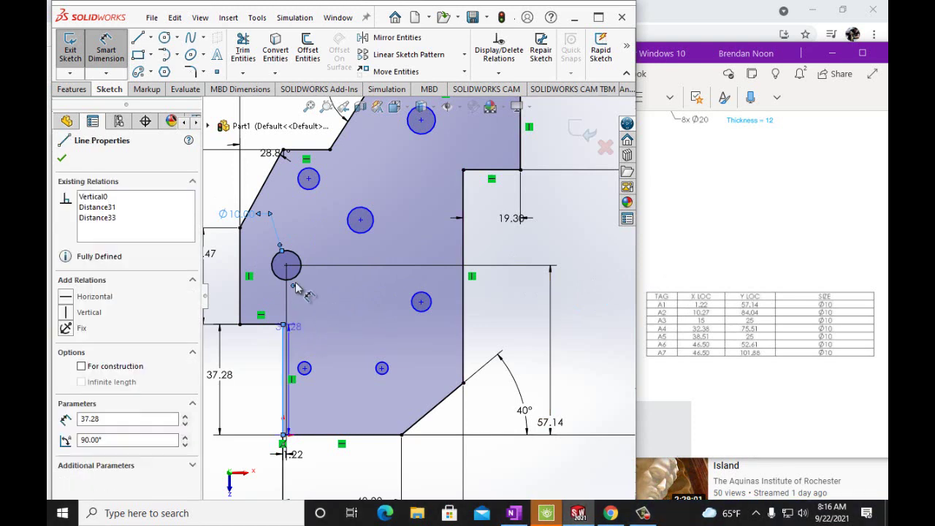
{"action": "left_click", "coordinate": [309, 180]}
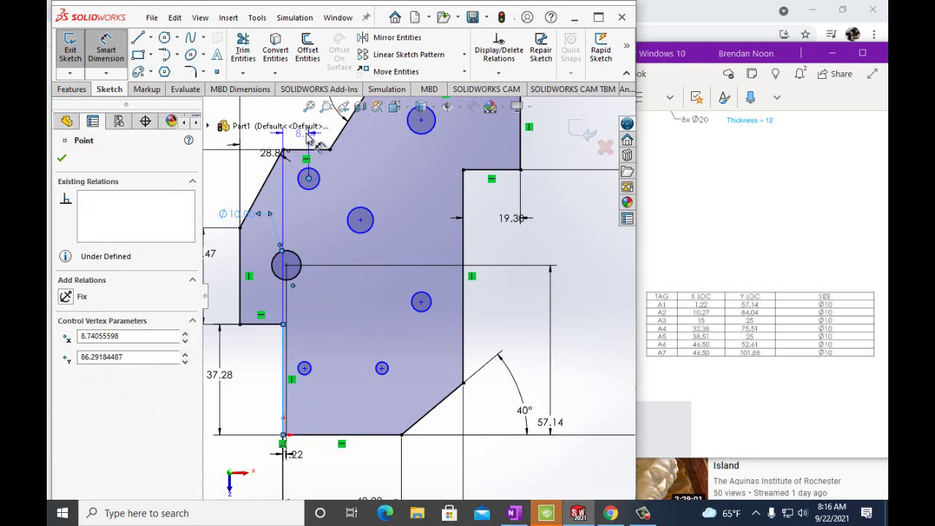
{"action": "left_click", "coordinate": [309, 139]}
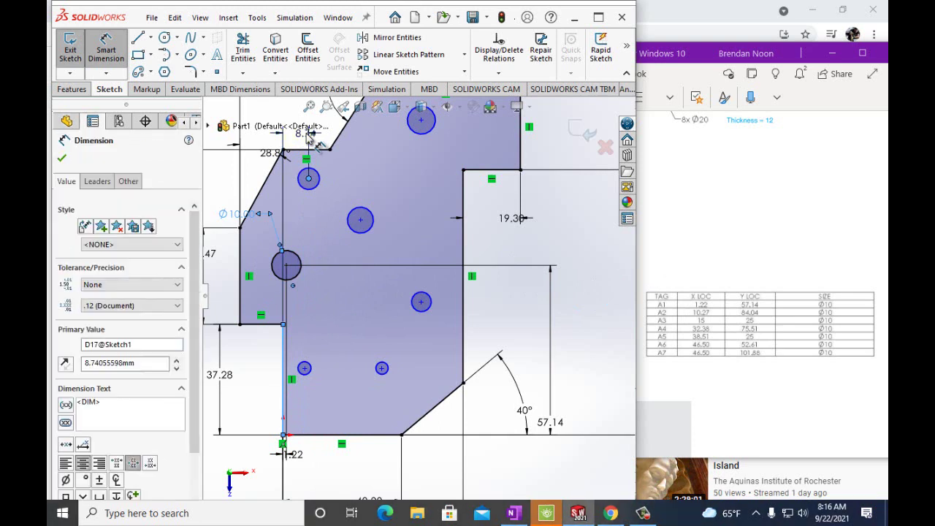
{"action": "type", "text": "10"}
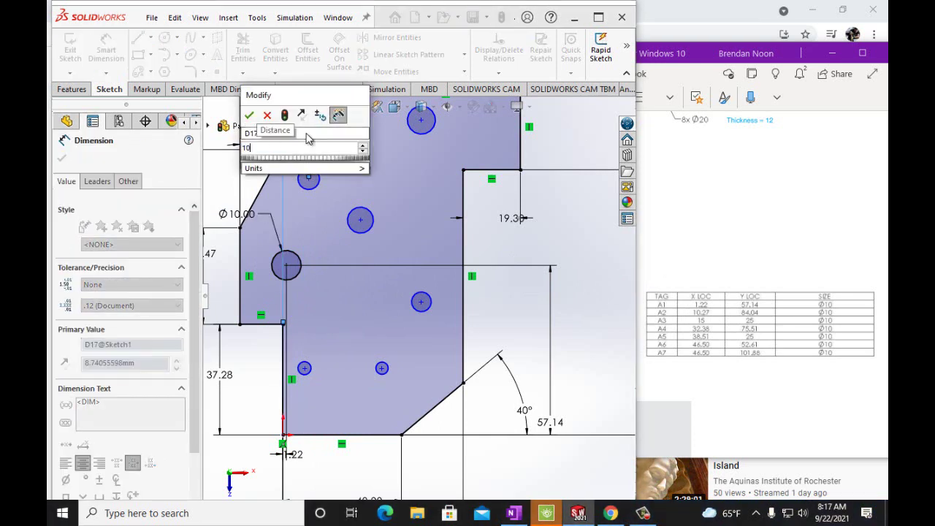
{"action": "type", "text": ".27mm"}
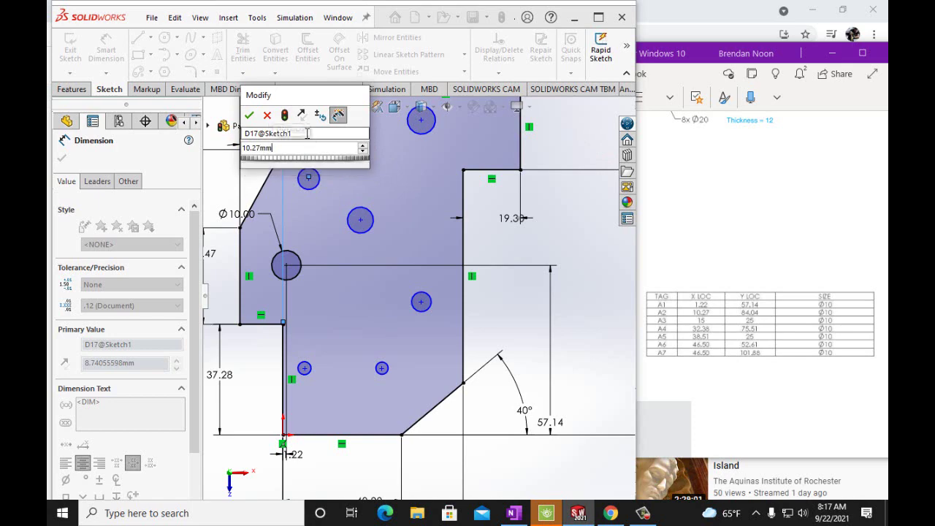
{"action": "left_click", "coordinate": [249, 115]}
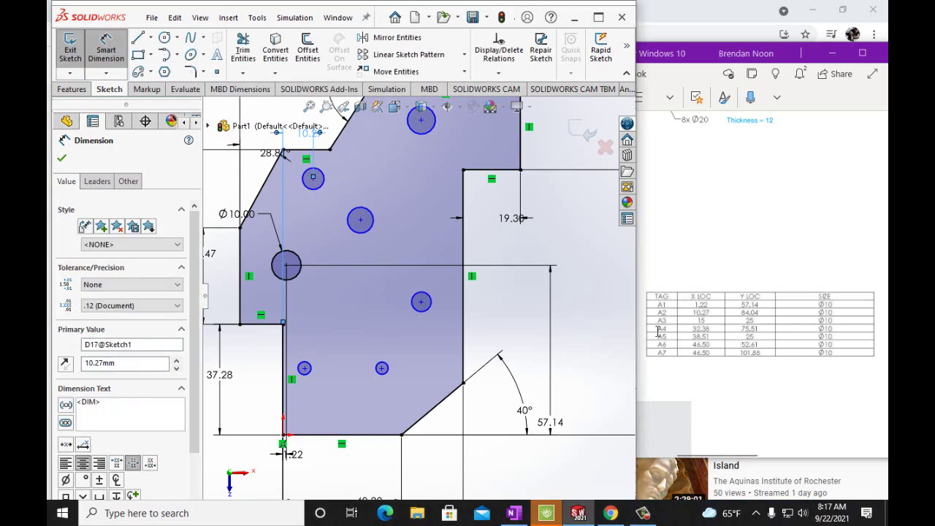
Step: Dimension the vertical distance from the plate's bottom edge to hole A2's centre to 84.04 mm
{"action": "left_click", "coordinate": [323, 434]}
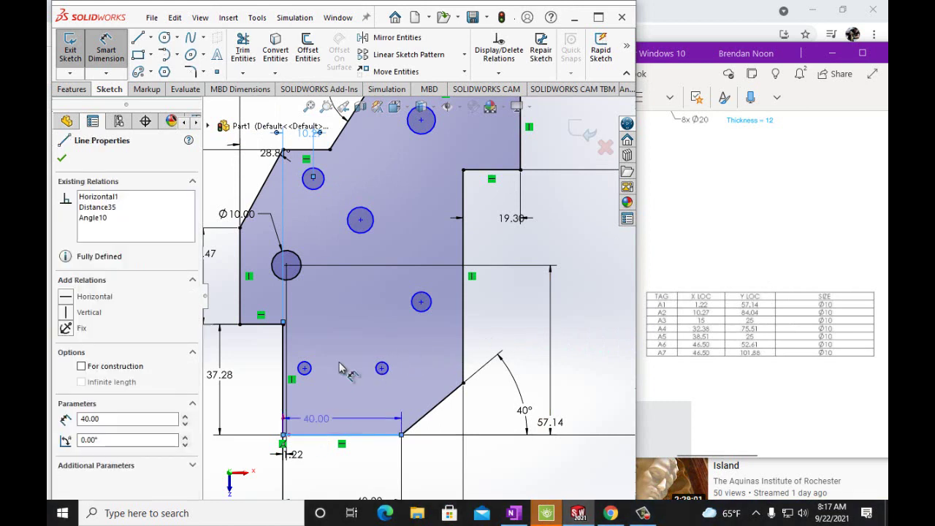
{"action": "left_click", "coordinate": [313, 179]}
{"action": "left_click", "coordinate": [584, 263]}
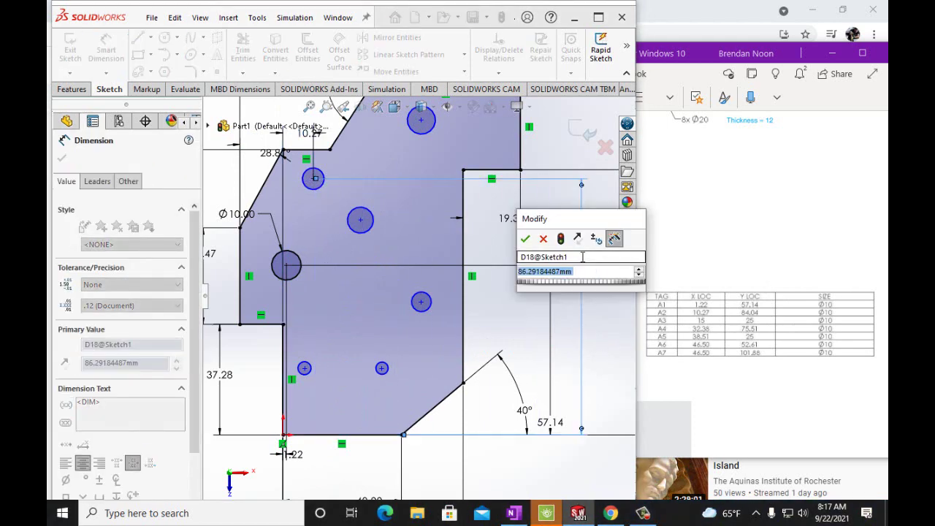
{"action": "type", "text": "84."}
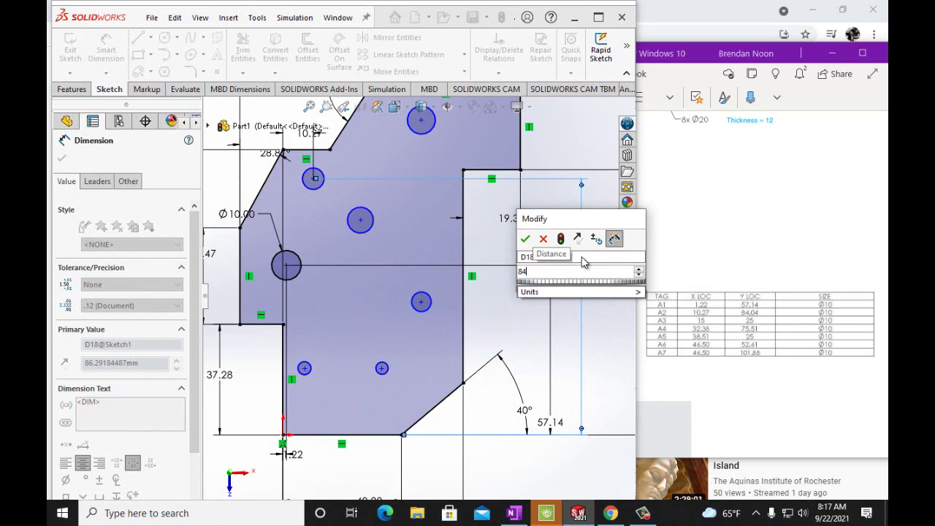
{"action": "type", "text": "04mm"}
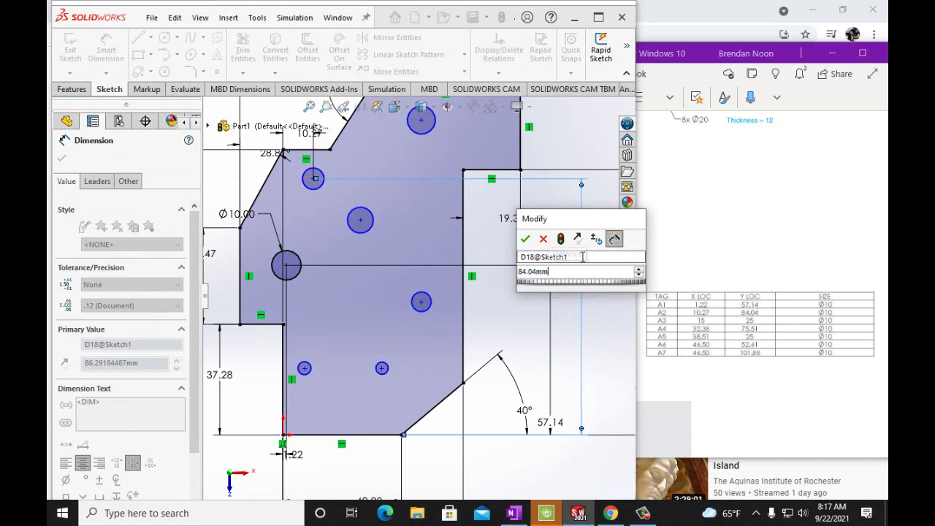
{"action": "left_click", "coordinate": [525, 241]}
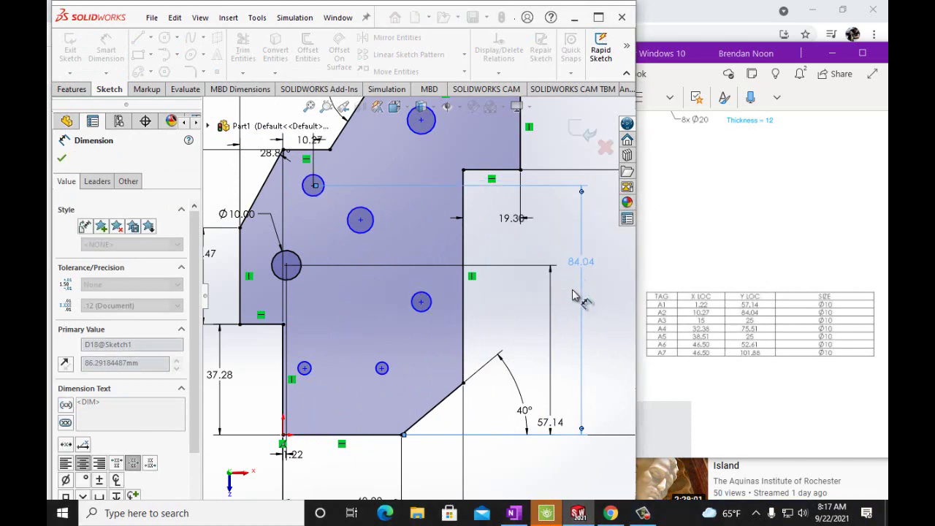
Step: Dimension the diameter of hole A2 to 10 mm
{"action": "left_click", "coordinate": [313, 184]}
{"action": "left_click", "coordinate": [230, 179]}
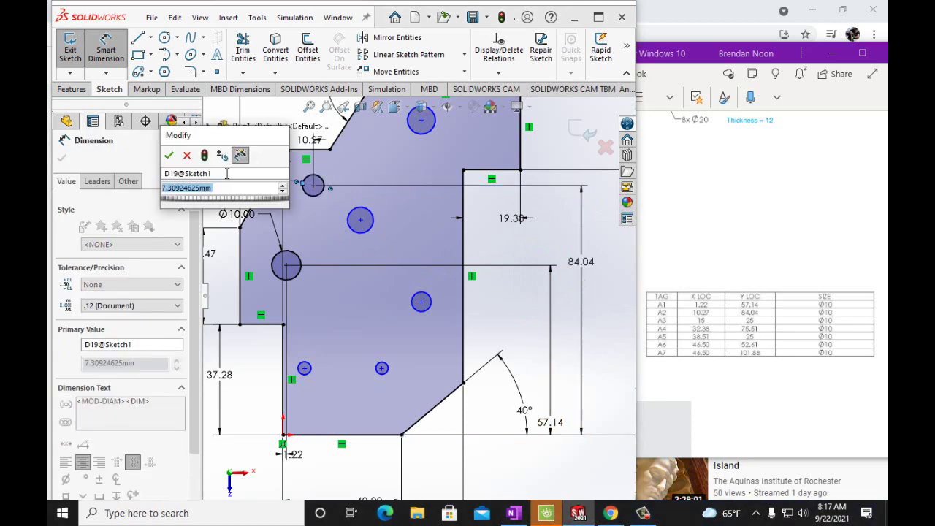
{"action": "type", "text": "10mm"}
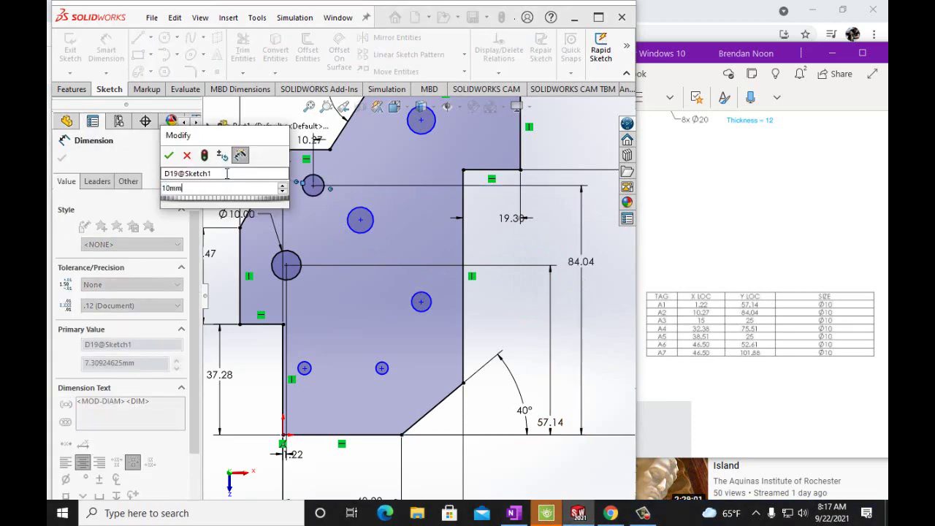
{"action": "left_click", "coordinate": [169, 155]}
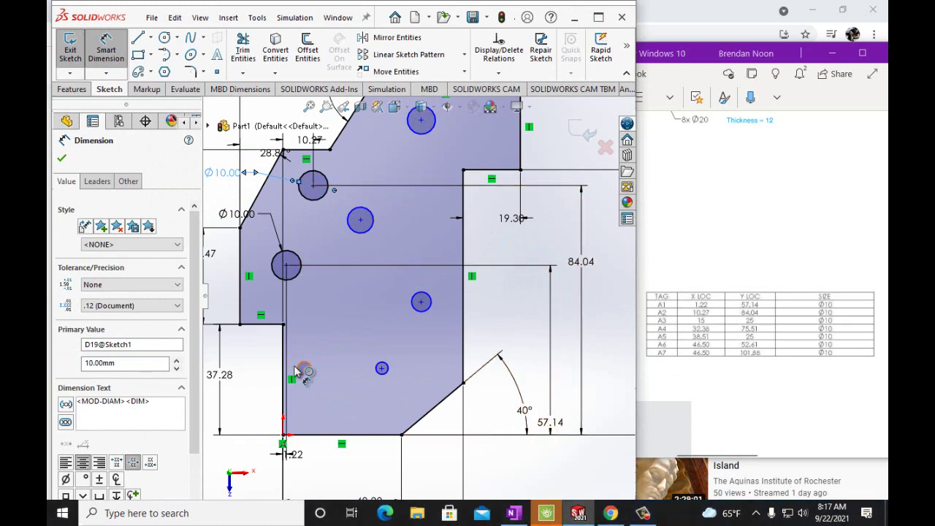
Step: Dimension the horizontal distance from the lower-left vertical line to hole A3's centre to 15 mm
{"action": "left_click", "coordinate": [285, 378]}
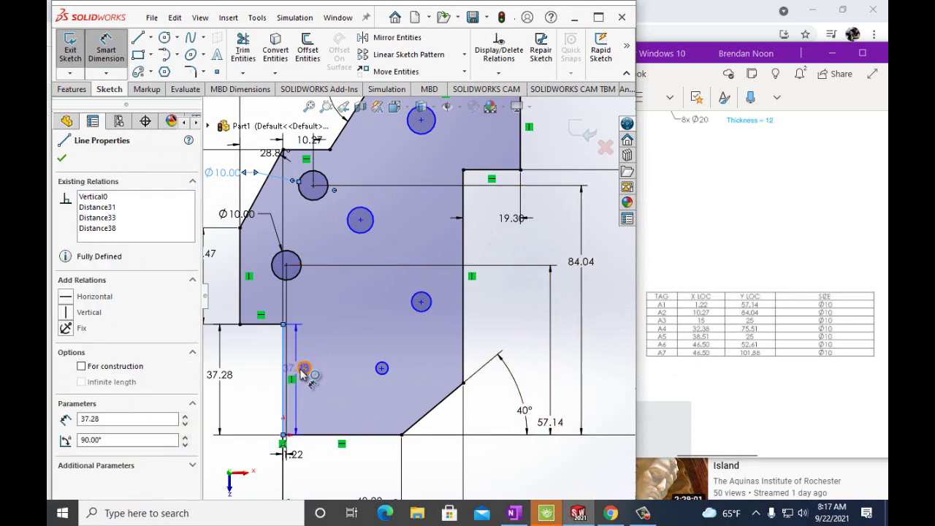
{"action": "left_click", "coordinate": [304, 368]}
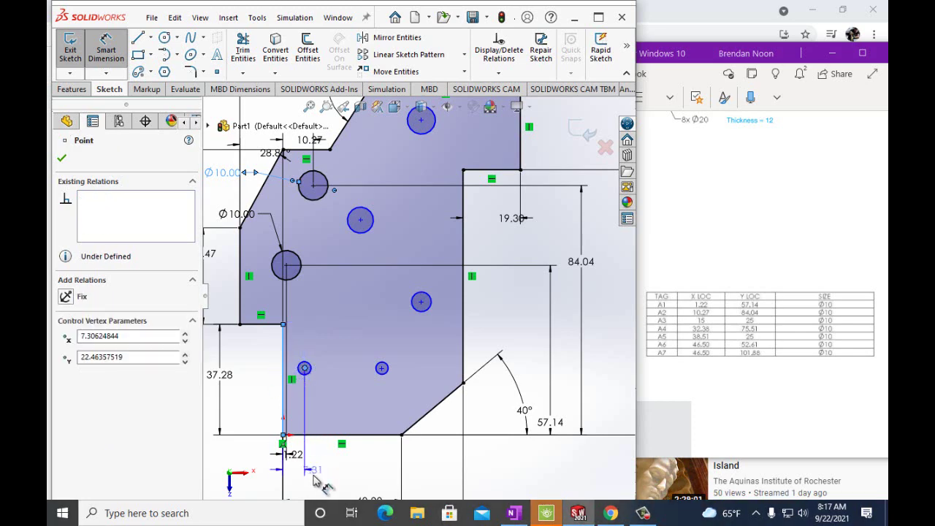
{"action": "left_click", "coordinate": [283, 409]}
{"action": "left_click", "coordinate": [311, 460]}
{"action": "type", "text": "15mm"}
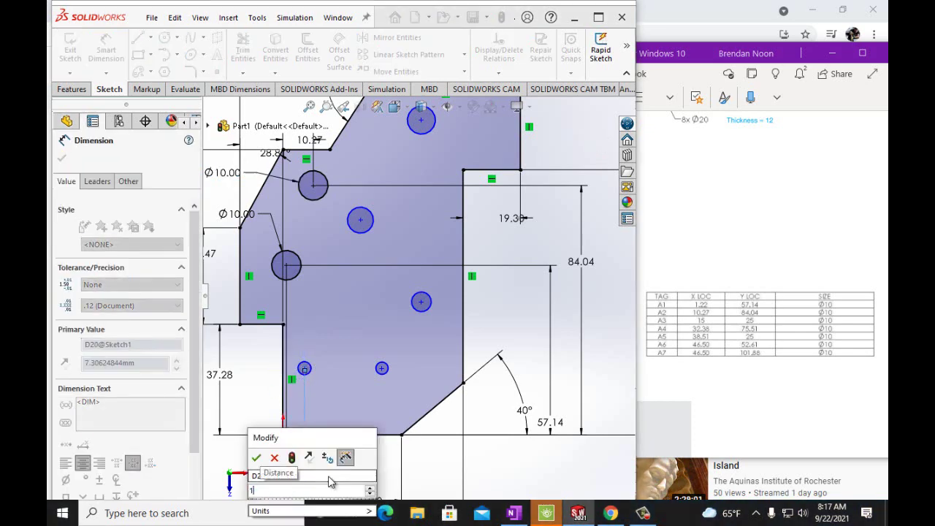
{"action": "left_click", "coordinate": [256, 457]}
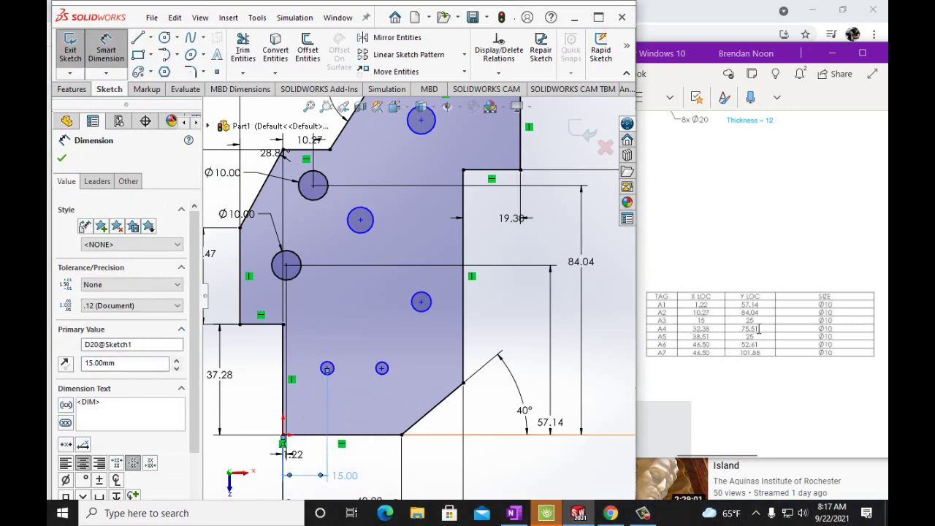
Step: Dimension the vertical distance from the plate's bottom edge to hole A3's centre to 25 mm
{"action": "left_click", "coordinate": [343, 439]}
{"action": "left_click", "coordinate": [327, 368]}
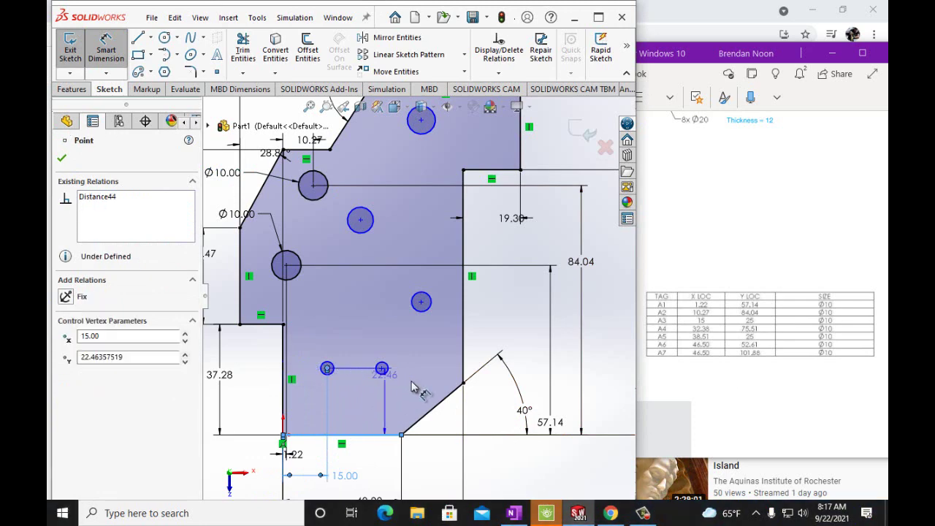
{"action": "left_click", "coordinate": [486, 407]}
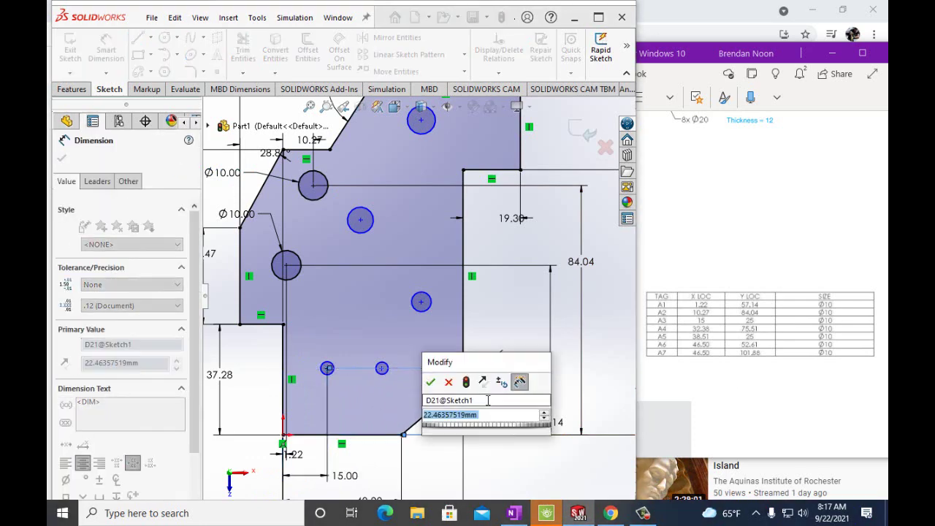
{"action": "type", "text": "25mm"}
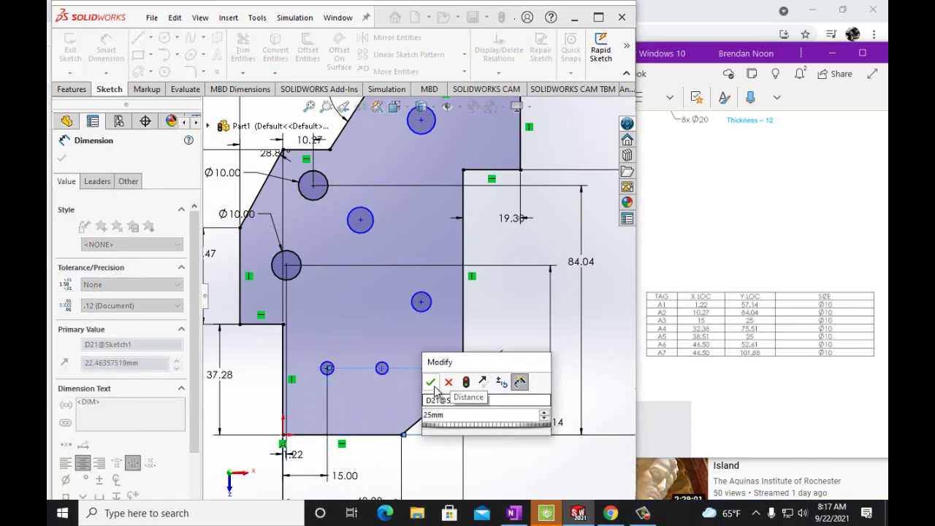
{"action": "left_click", "coordinate": [431, 382]}
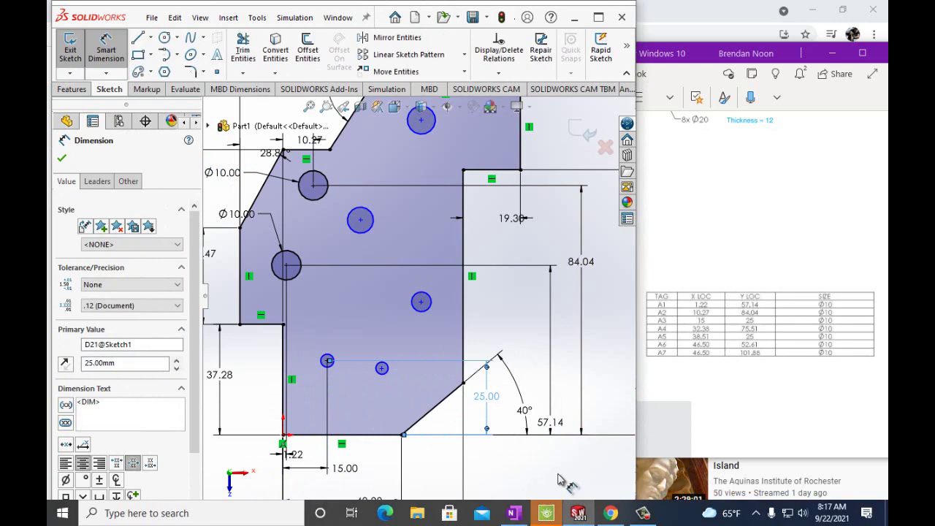
Step: Dimension the diameter of hole A3 to 10 mm
{"action": "left_click", "coordinate": [327, 361]}
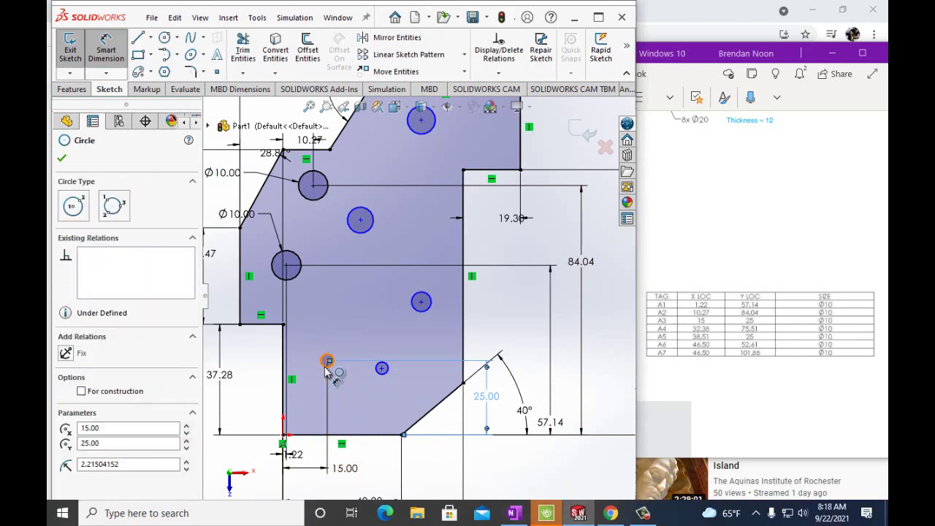
{"action": "left_click", "coordinate": [250, 376]}
{"action": "type", "text": "10mm"}
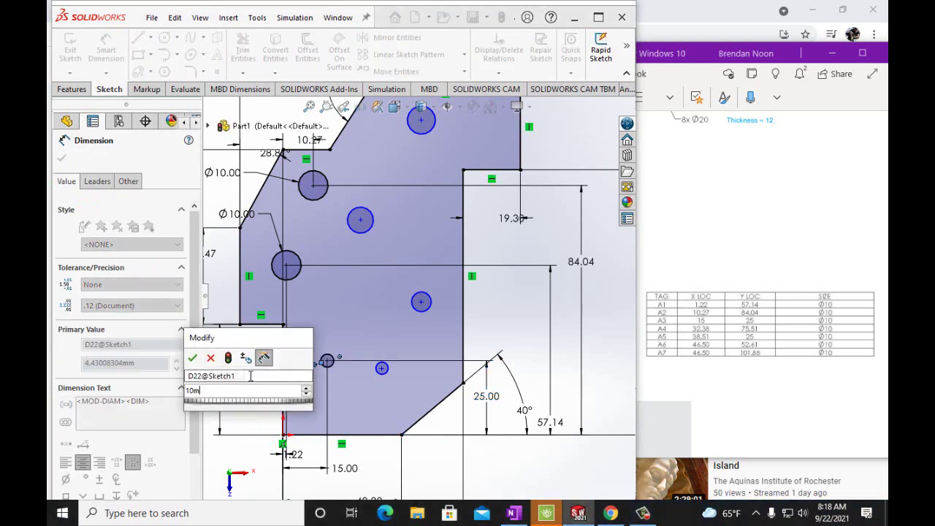
{"action": "left_click", "coordinate": [192, 357]}
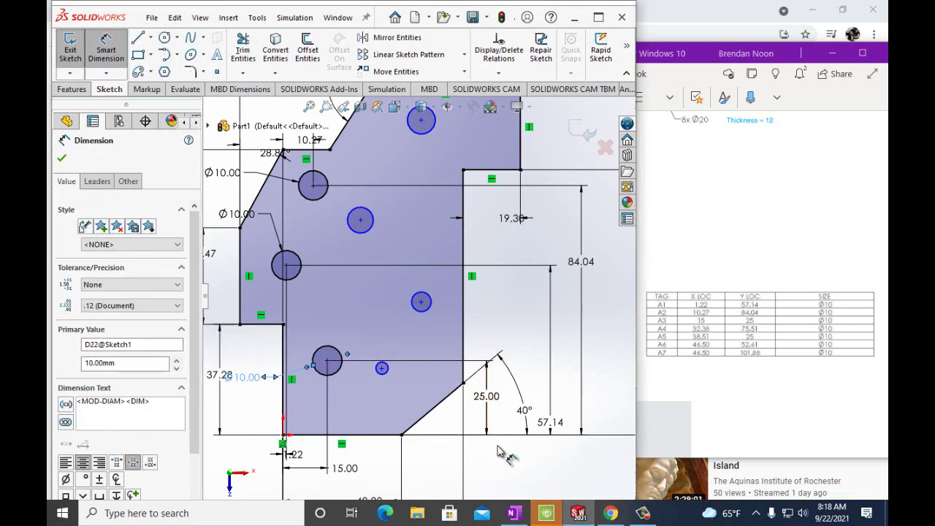
Step: Switch to OneNote to check hole A4's placement in Figure P1-15 and its row in the hole table, then return to SOLIDWORKS
{"action": "left_click", "coordinate": [709, 410]}
{"action": "scroll", "coordinate": [734, 406], "scroll_direction": "down", "scroll_amount": 5}
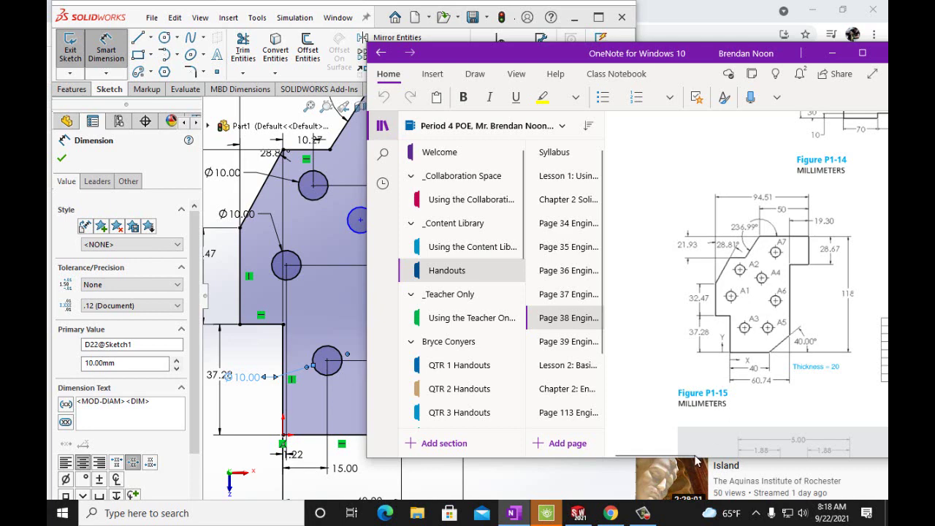
{"action": "left_click_drag", "start_coordinate": [696, 460], "coordinate": [765, 461]}
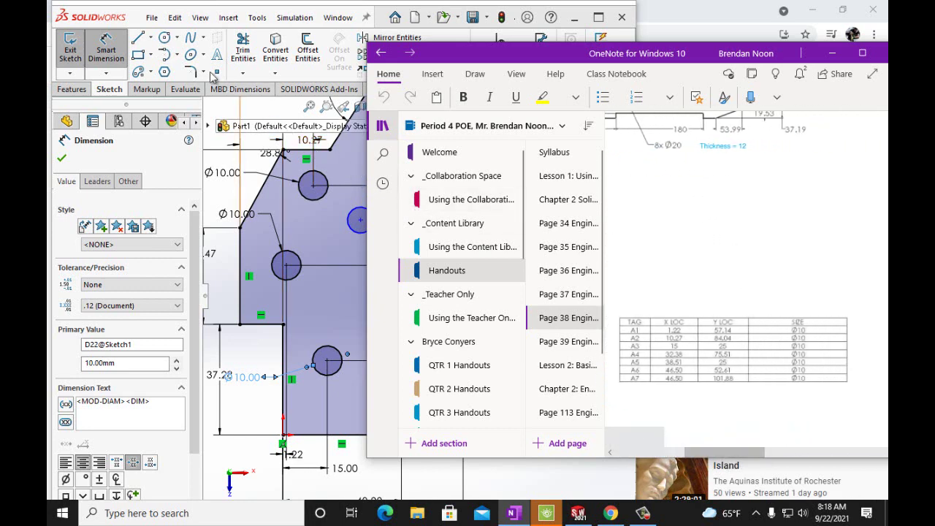
{"action": "left_click", "coordinate": [132, 19]}
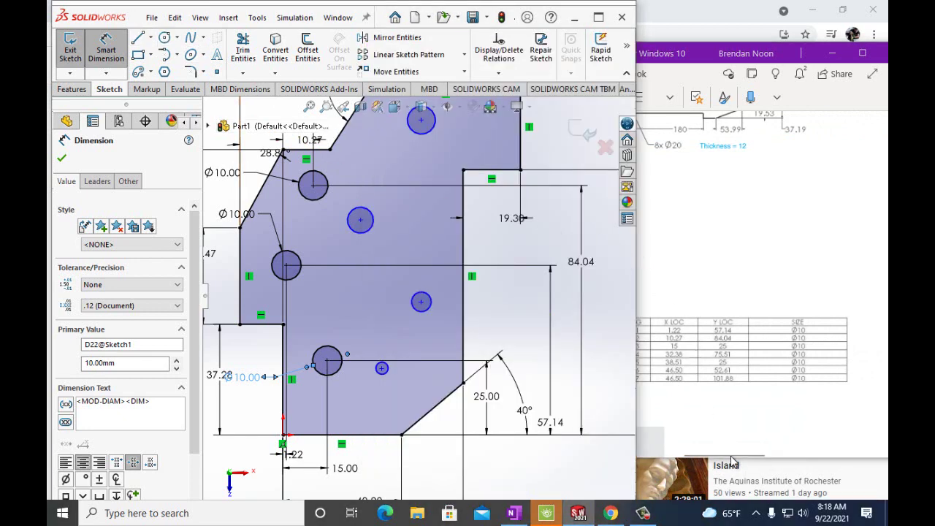
{"action": "left_click_drag", "start_coordinate": [733, 459], "coordinate": [715, 458]}
{"action": "left_click", "coordinate": [136, 20]}
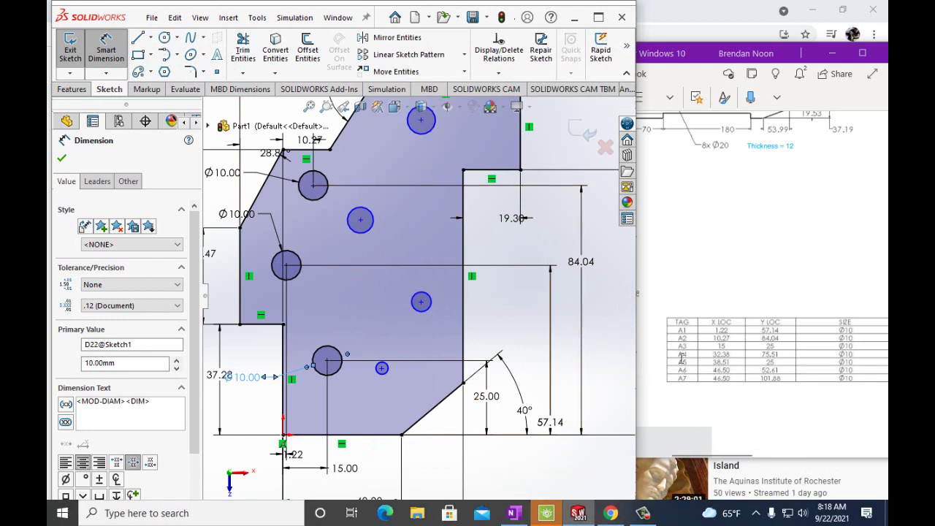
Step: Dimension the horizontal distance from the lower-left vertical line to hole A4's centre to 32.38 mm
{"action": "left_click", "coordinate": [284, 351]}
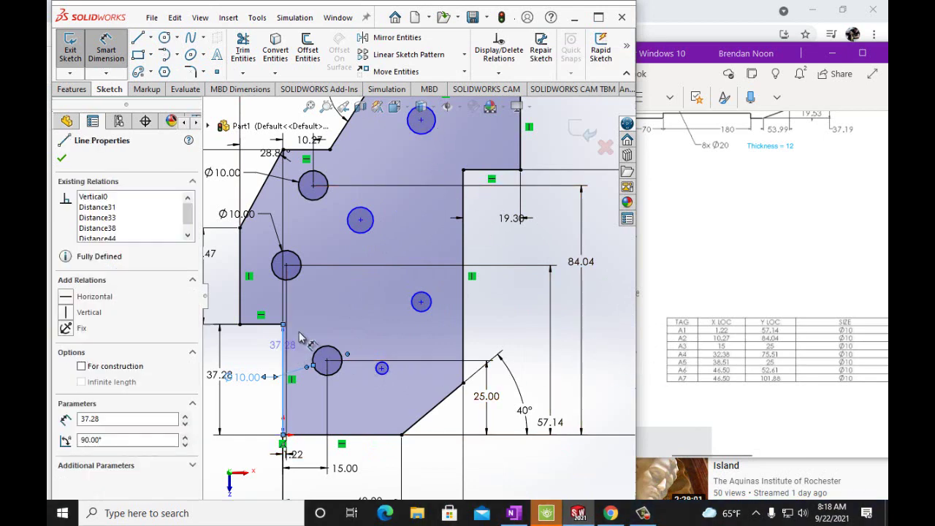
{"action": "left_click", "coordinate": [360, 220]}
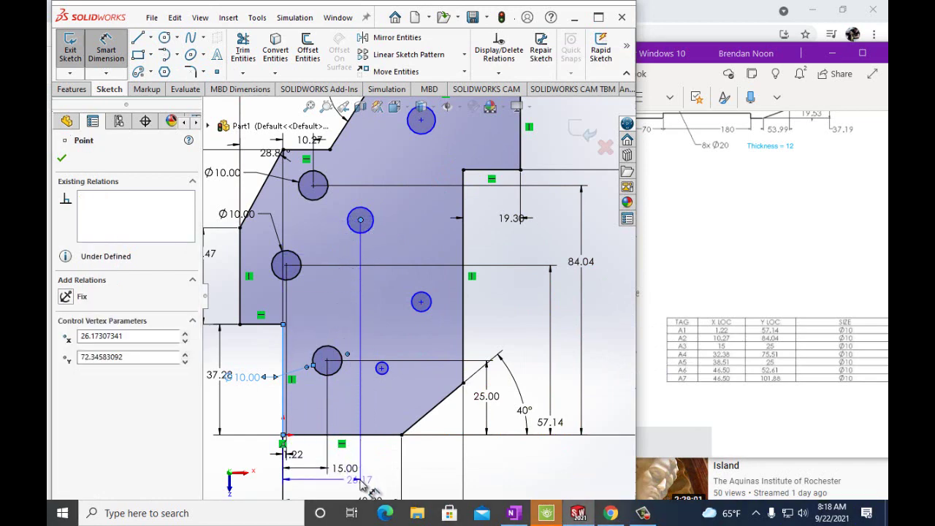
{"action": "left_click", "coordinate": [359, 481]}
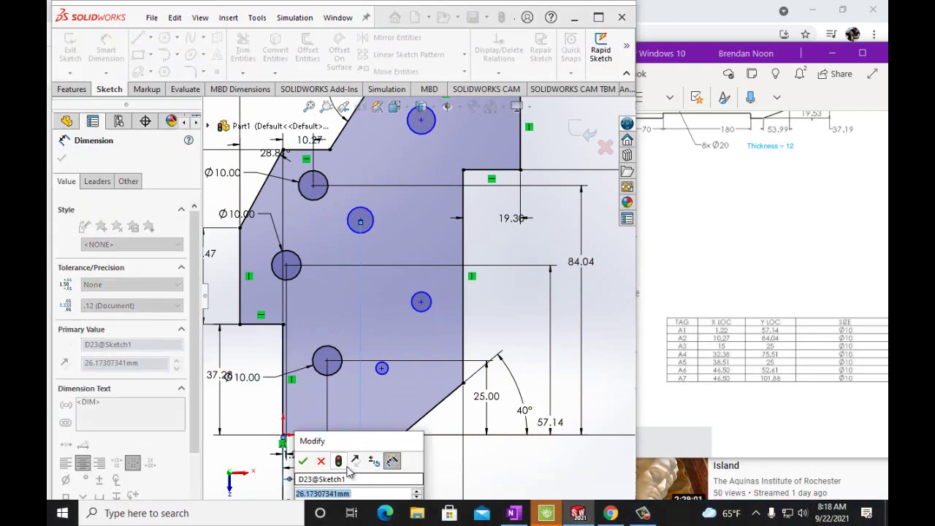
{"action": "left_click_drag", "start_coordinate": [360, 443], "coordinate": [511, 414]}
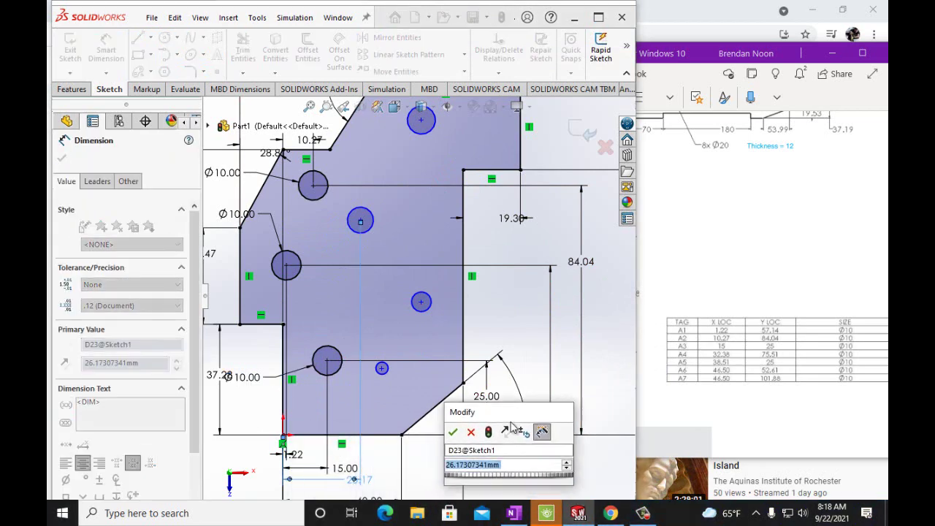
{"action": "type", "text": "32"}
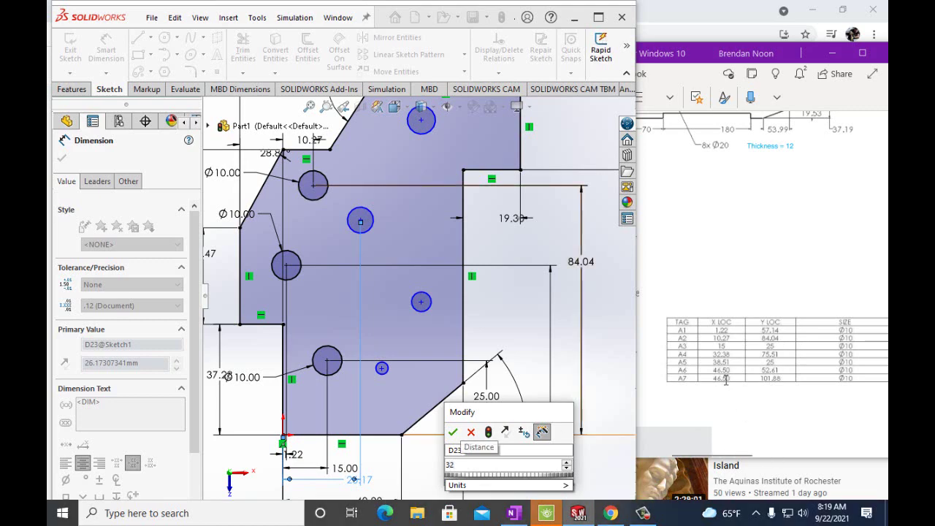
{"action": "type", "text": ".38"}
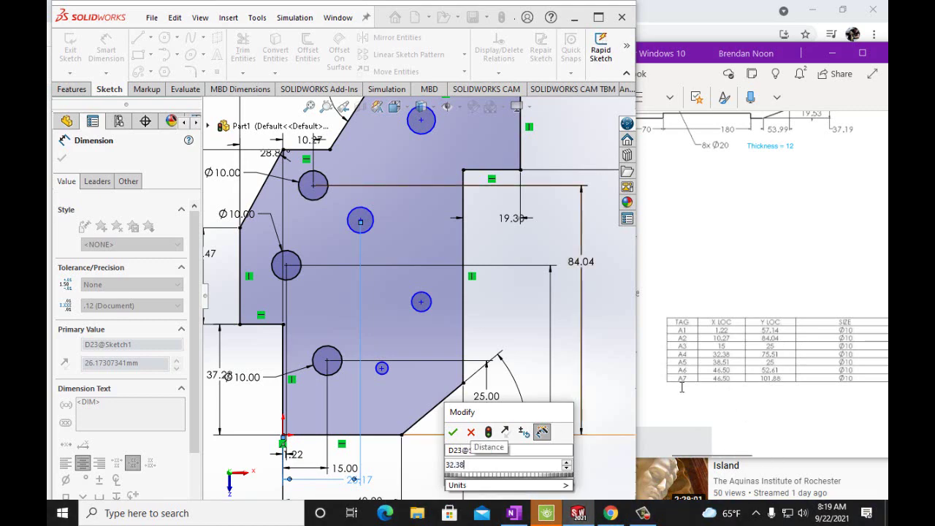
{"action": "key", "text": "Return"}
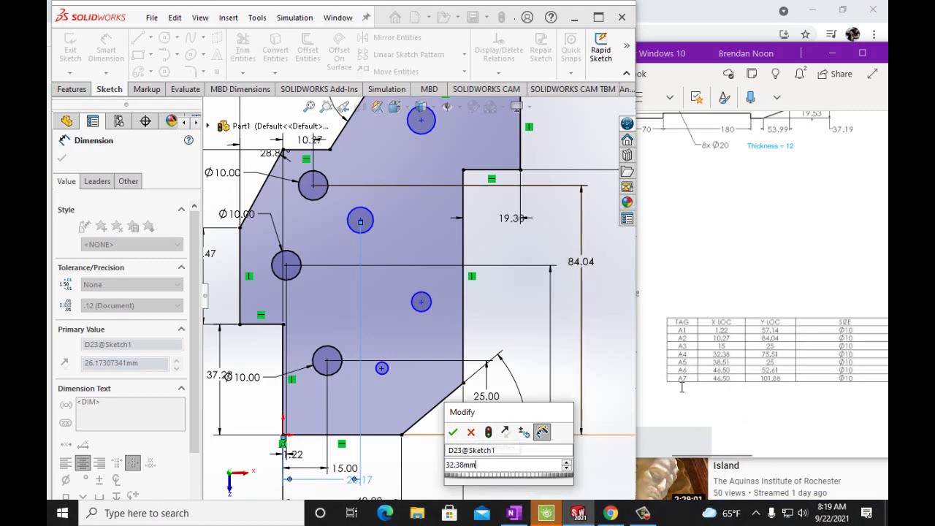
{"action": "left_click", "coordinate": [452, 432]}
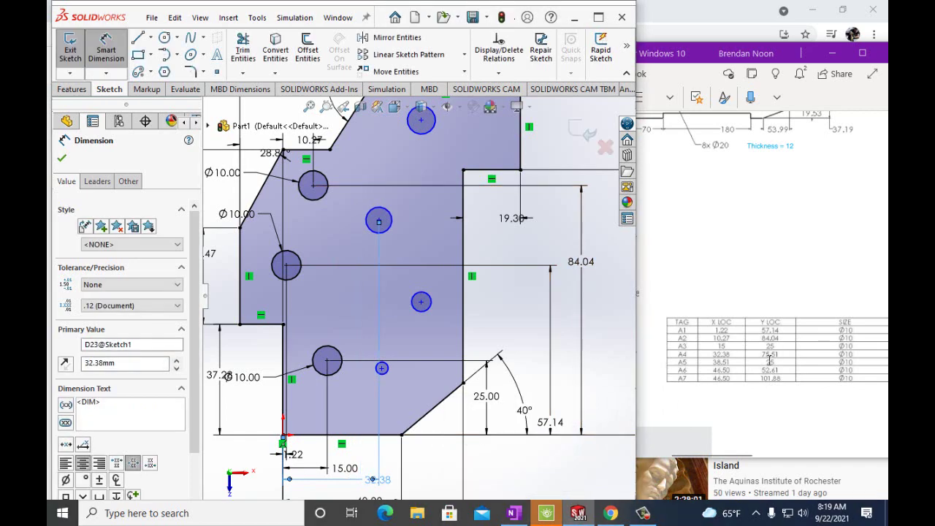
{"action": "left_click", "coordinate": [313, 186]}
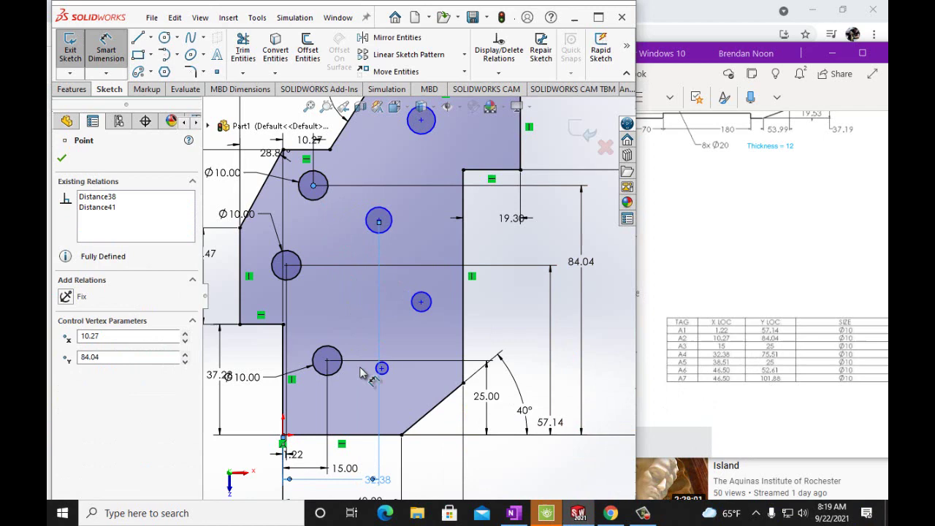
{"action": "left_click", "coordinate": [352, 434]}
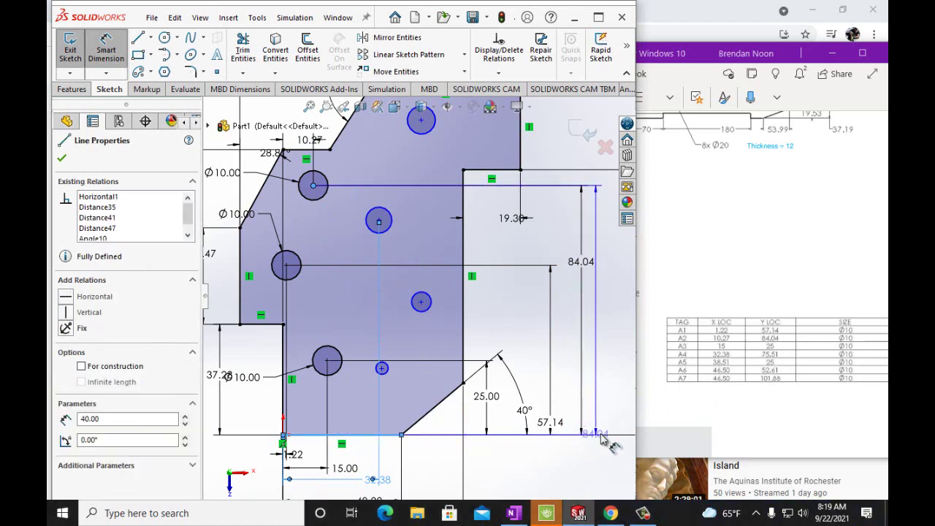
{"action": "left_click", "coordinate": [603, 436]}
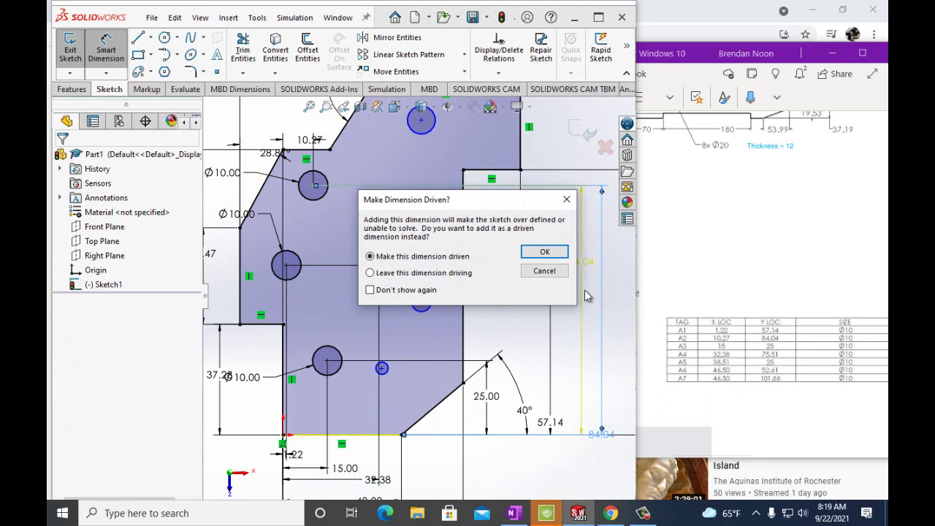
{"action": "left_click", "coordinate": [567, 205]}
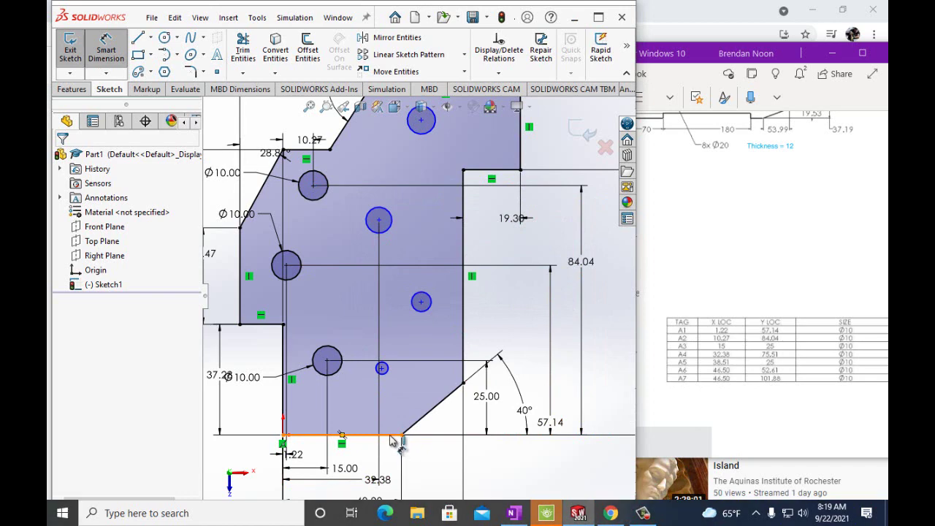
Step: Dimension the vertical distance from the plate's bottom edge to hole A4's centre to 75.51 mm
{"action": "mouse_move", "coordinate": [391, 440]}
{"action": "left_mouse_down"}
{"action": "mouse_move", "coordinate": [394, 301]}
{"action": "mouse_move", "coordinate": [378, 223]}
{"action": "left_mouse_up"}
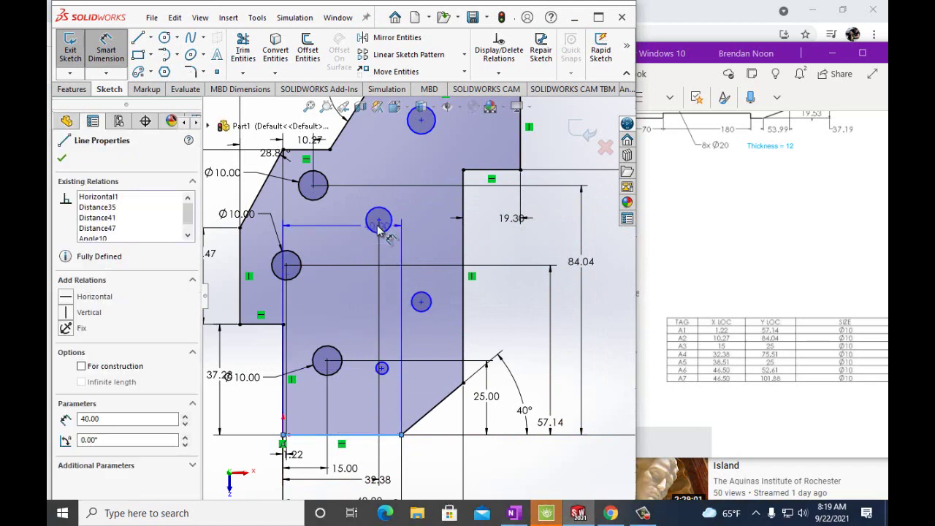
{"action": "left_click", "coordinate": [378, 220]}
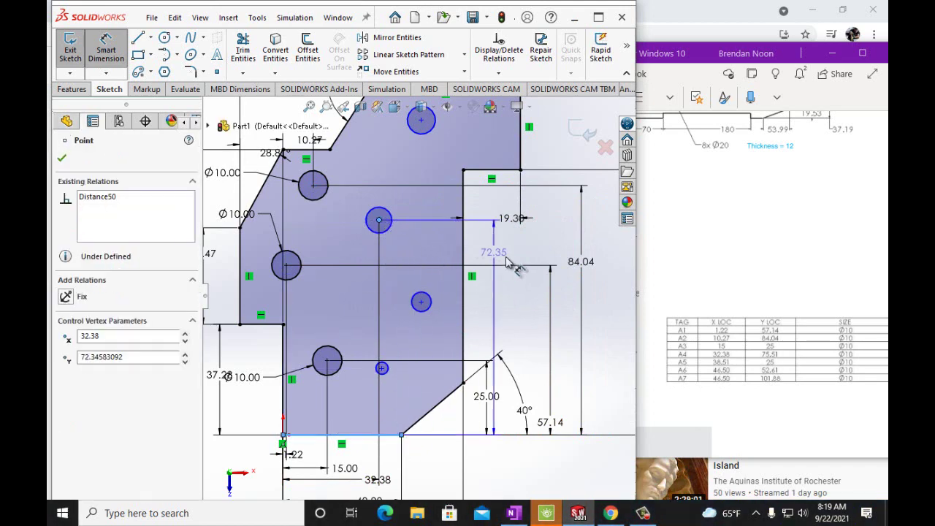
{"action": "left_click", "coordinate": [601, 285]}
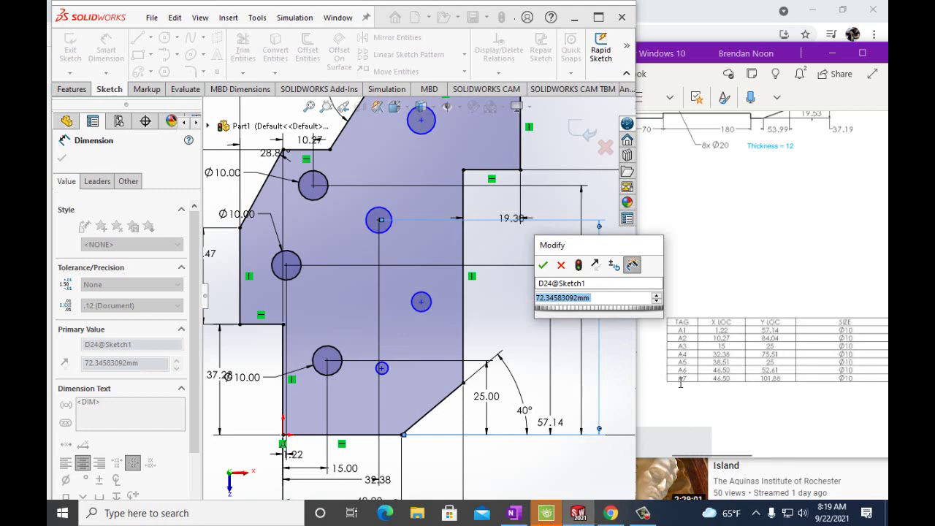
{"action": "type", "text": "75."}
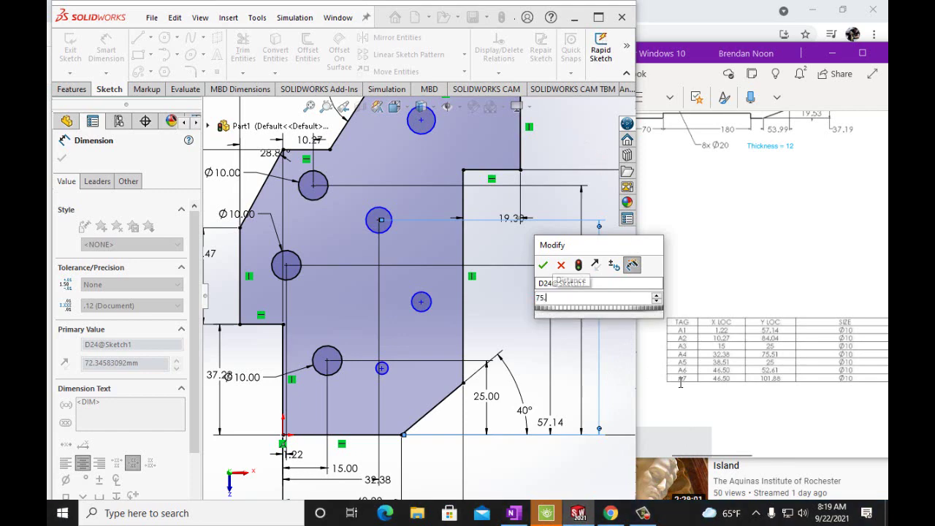
{"action": "type", "text": "51mm"}
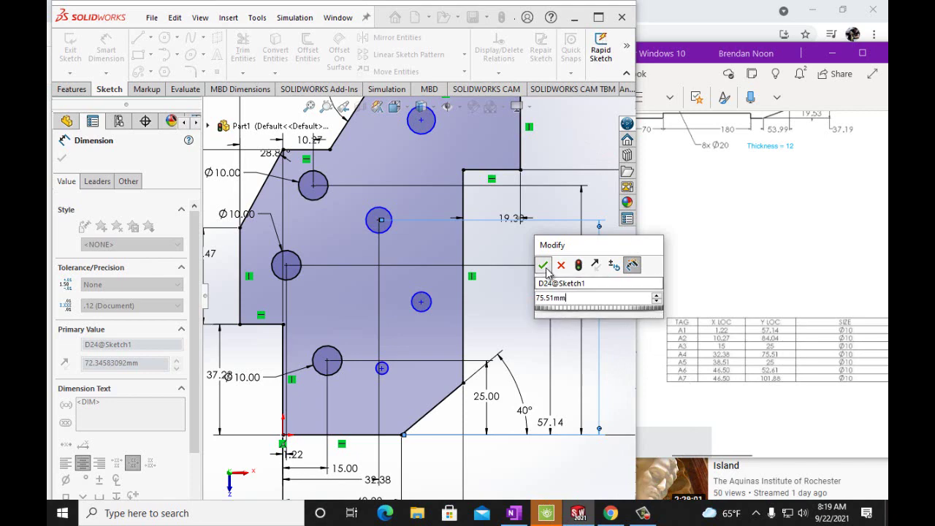
{"action": "left_click", "coordinate": [544, 266]}
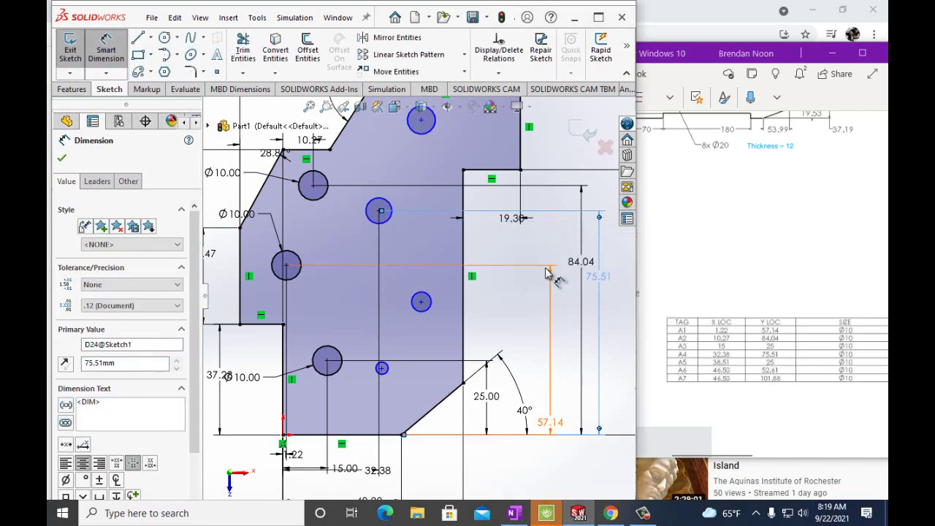
Step: Dimension the diameter of hole A4 to 10 mm
{"action": "left_click", "coordinate": [379, 209]}
{"action": "left_click", "coordinate": [363, 172]}
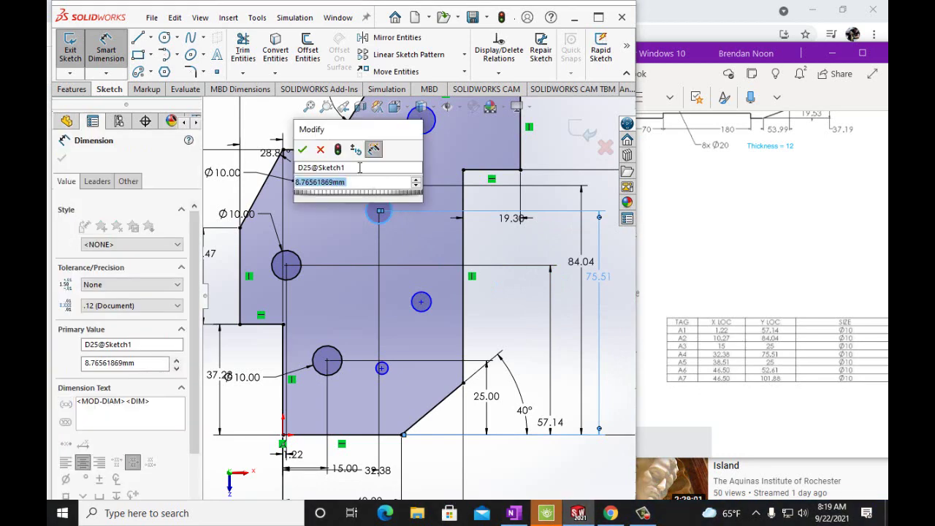
{"action": "type", "text": "10mm"}
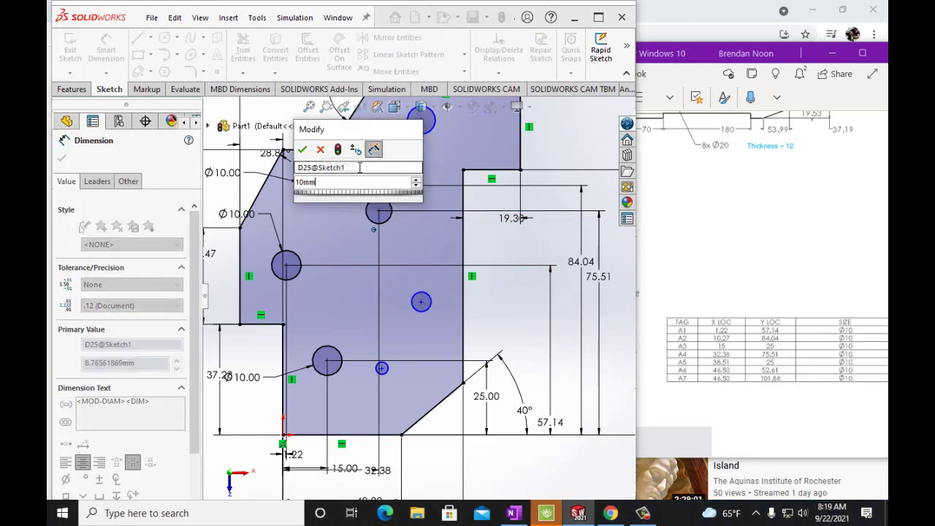
{"action": "left_click", "coordinate": [301, 149]}
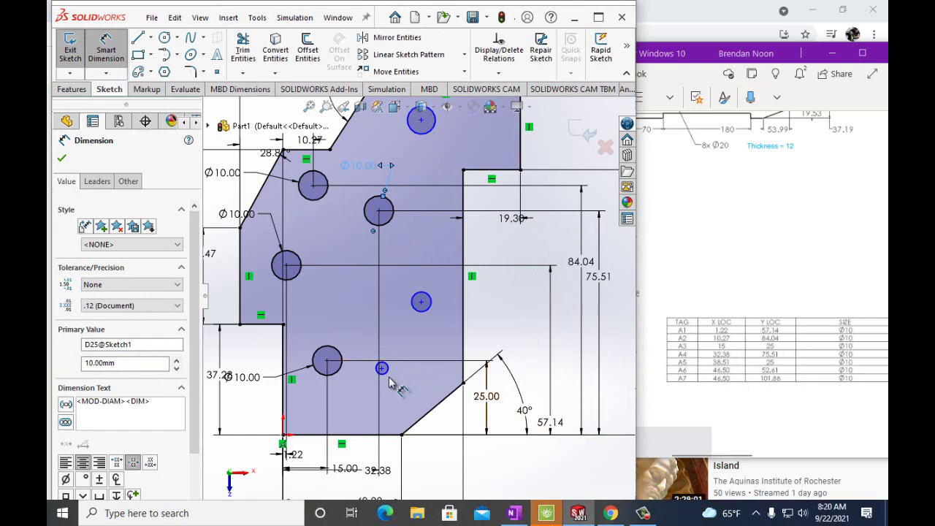
Step: Dimension the horizontal distance from the lower-left vertical line to hole A5's centre to 38.51 mm
{"action": "left_click", "coordinate": [284, 388]}
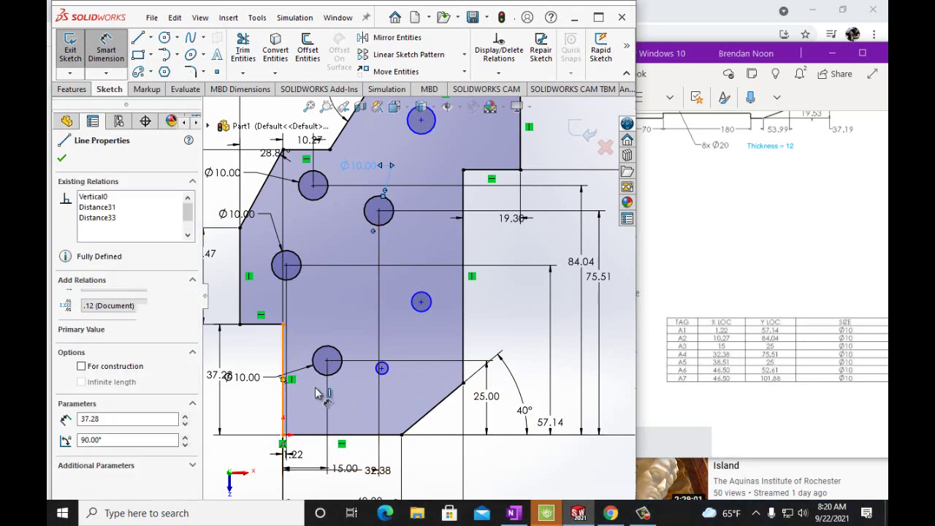
{"action": "left_click", "coordinate": [382, 369]}
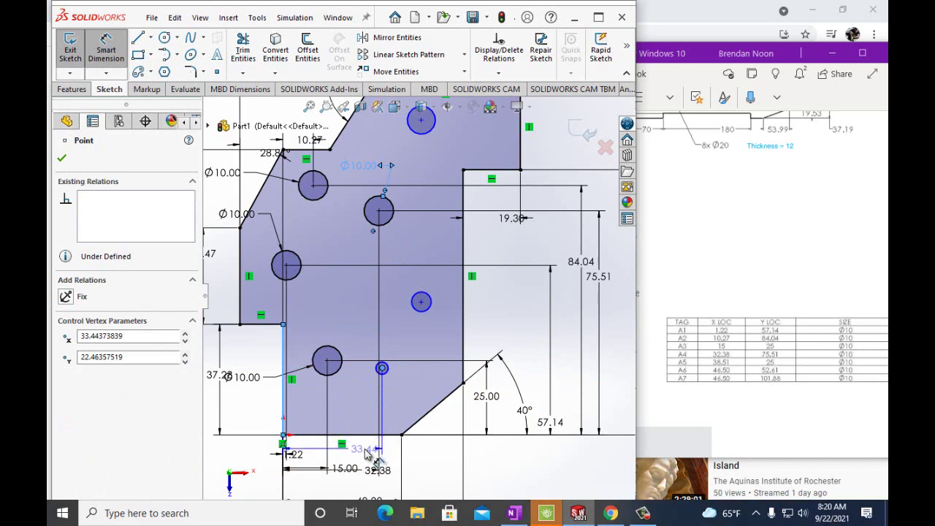
{"action": "left_click", "coordinate": [368, 451]}
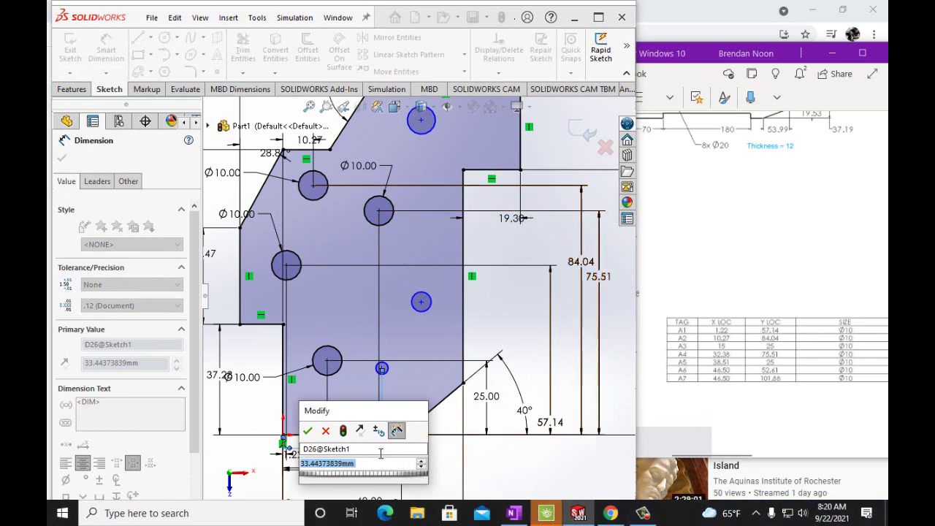
{"action": "type", "text": "38"}
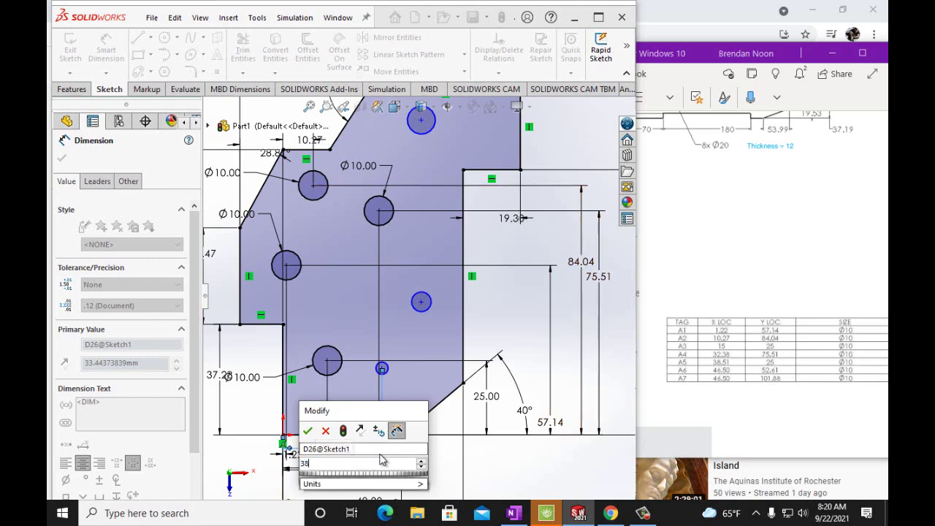
{"action": "type", "text": ".51mm"}
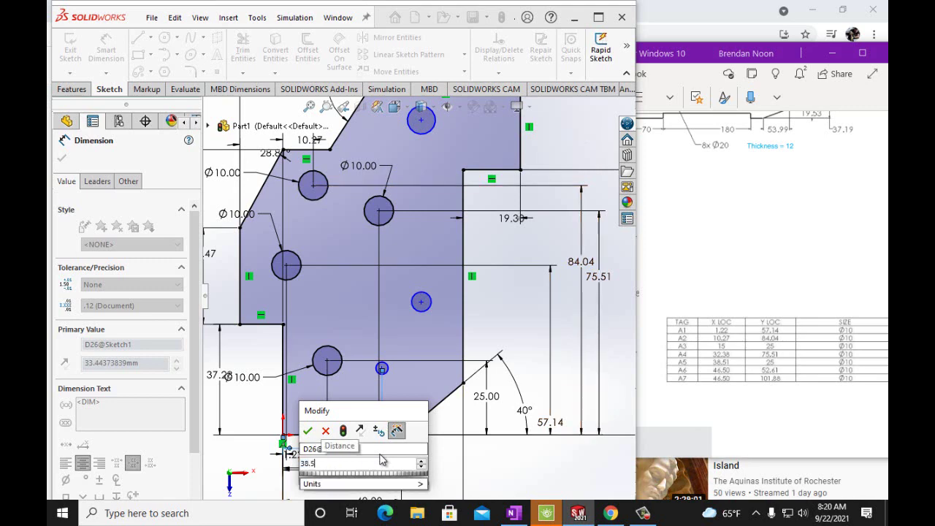
{"action": "left_click", "coordinate": [307, 431]}
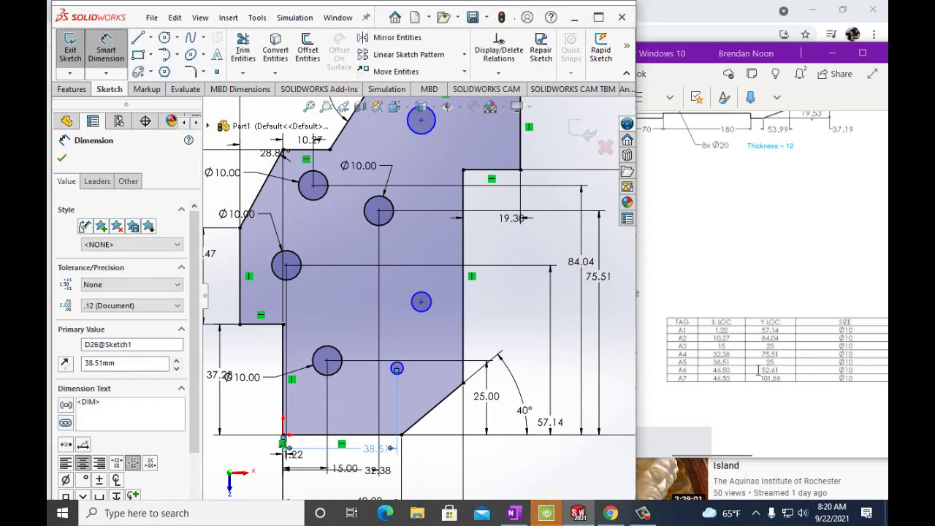
Step: Dimension the vertical distance from the plate's bottom edge to hole A5's centre to 25 mm
{"action": "left_click", "coordinate": [349, 436]}
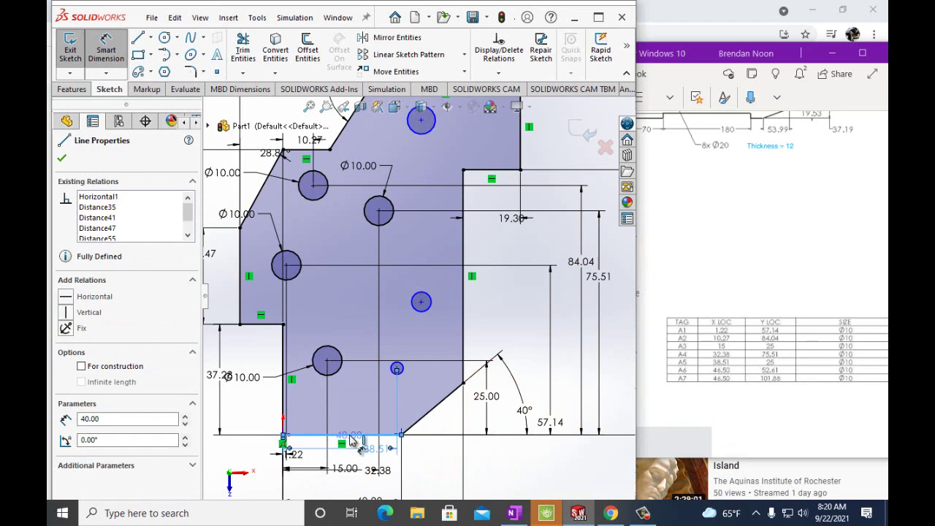
{"action": "left_click_drag", "start_coordinate": [353, 440], "coordinate": [398, 370]}
{"action": "left_click", "coordinate": [397, 369]}
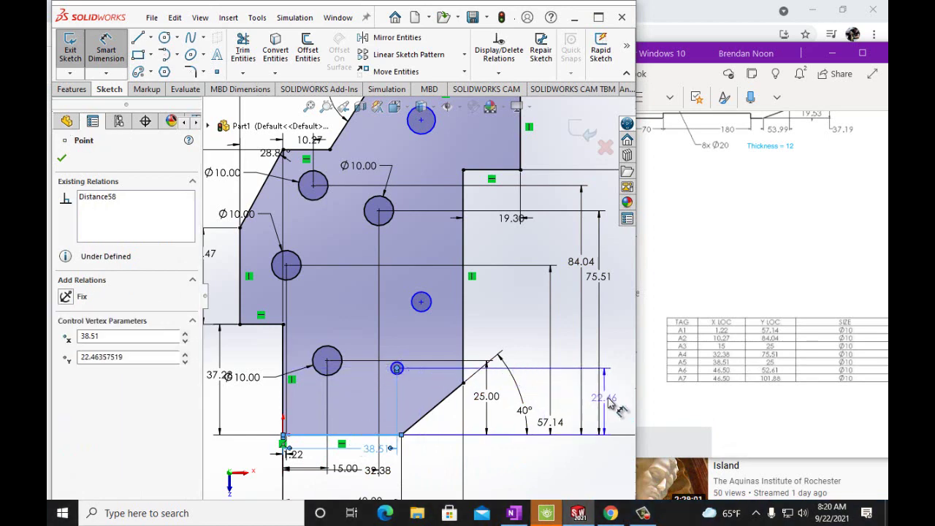
{"action": "left_click", "coordinate": [619, 403]}
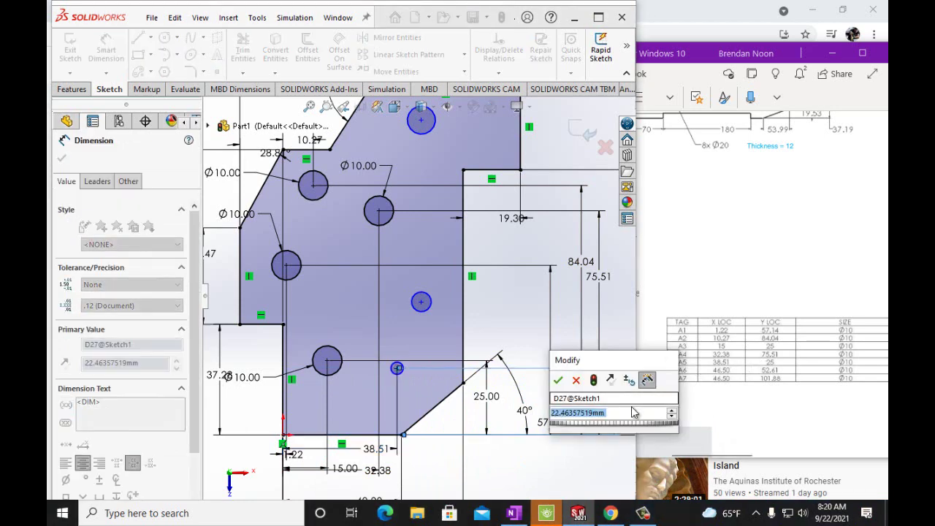
{"action": "type", "text": "25mm"}
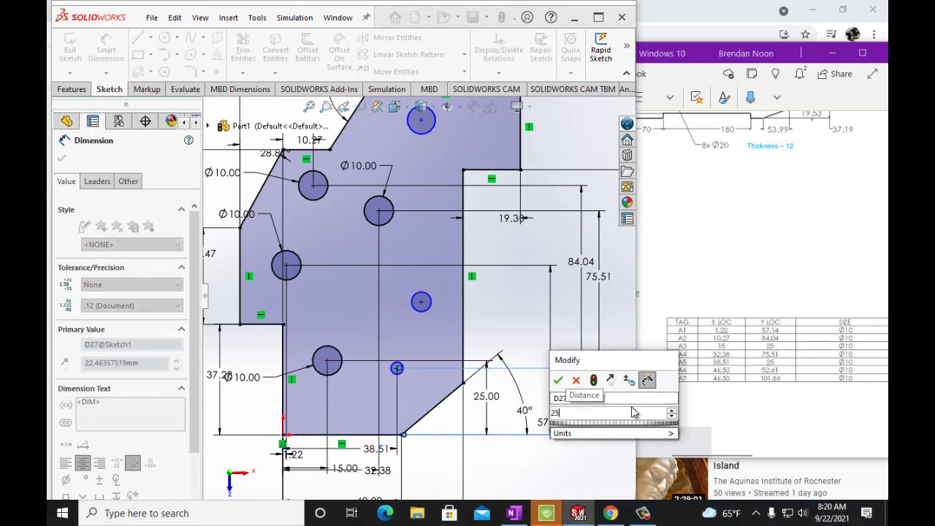
{"action": "left_click", "coordinate": [557, 381]}
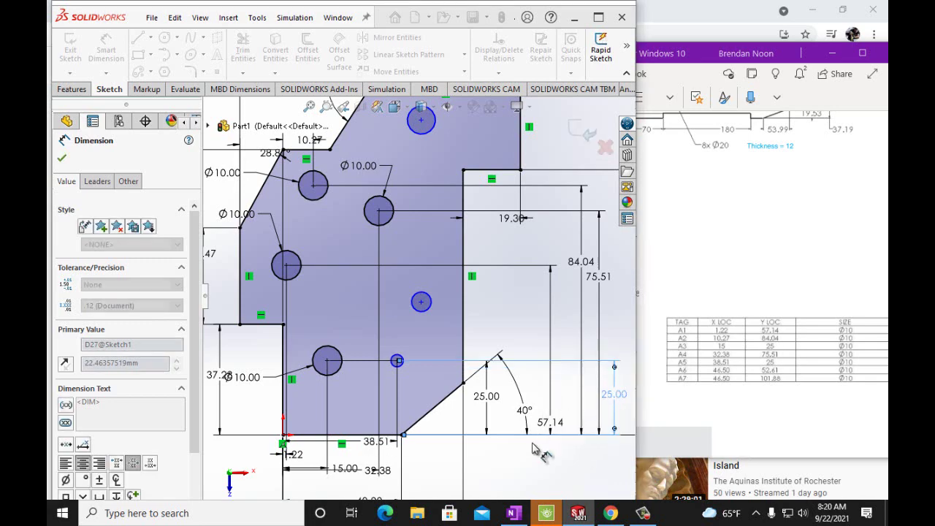
Step: Dimension the diameter of hole A5 to 10 mm
{"action": "left_click", "coordinate": [401, 365]}
{"action": "left_click", "coordinate": [356, 327]}
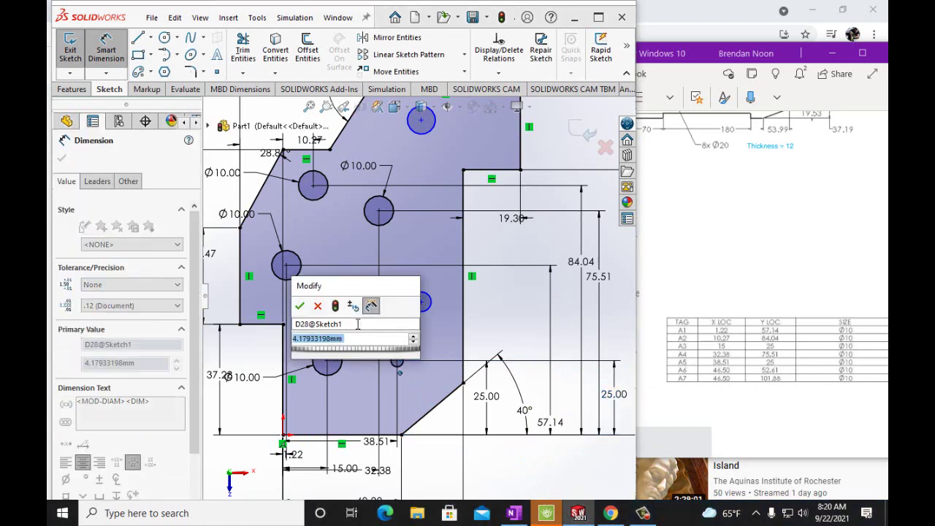
{"action": "type", "text": "10"}
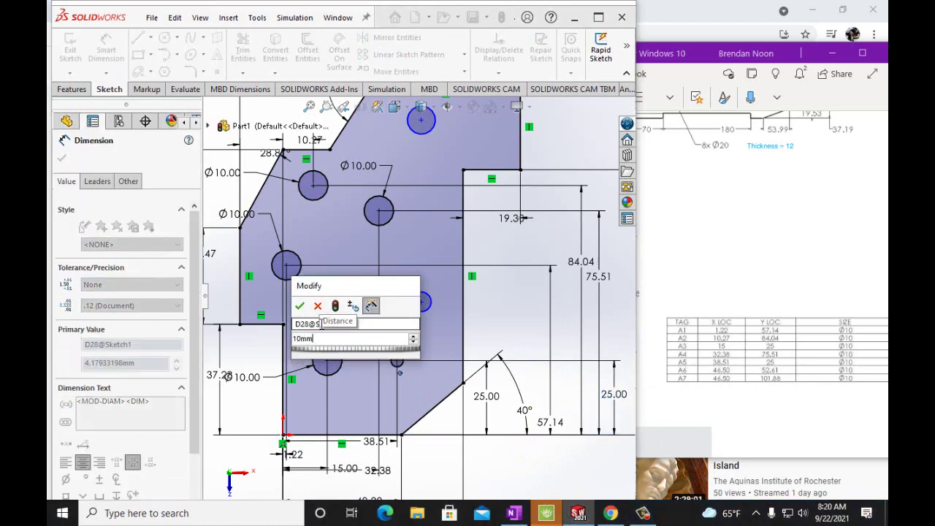
{"action": "left_click", "coordinate": [317, 305]}
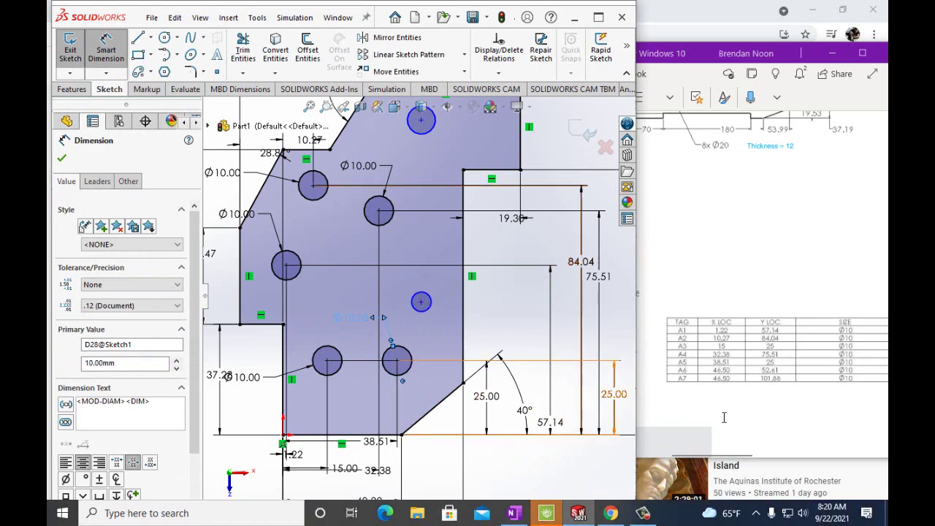
Step: Dimension the horizontal distance from the lower-left vertical line to hole A6's centre to 46.50 mm
{"action": "left_click", "coordinate": [284, 377]}
{"action": "left_click_drag", "start_coordinate": [414, 306], "coordinate": [422, 305]}
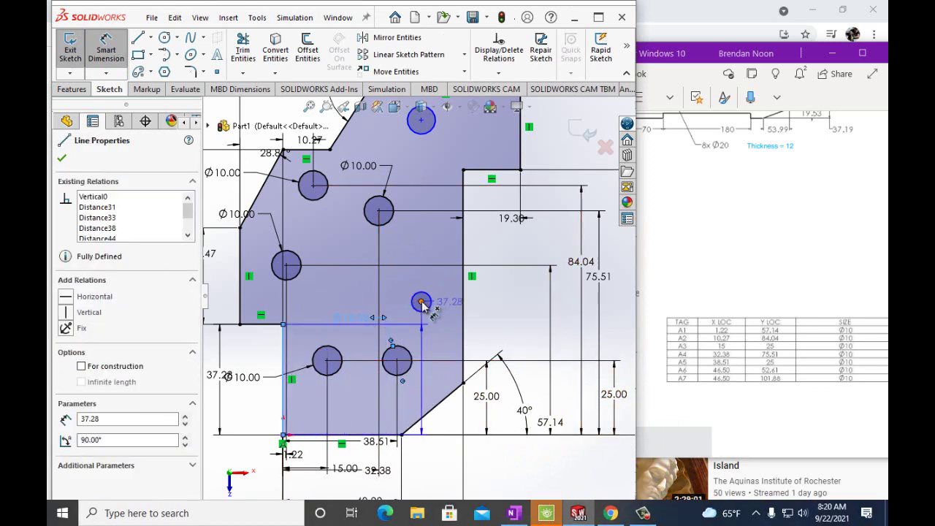
{"action": "left_click", "coordinate": [421, 302]}
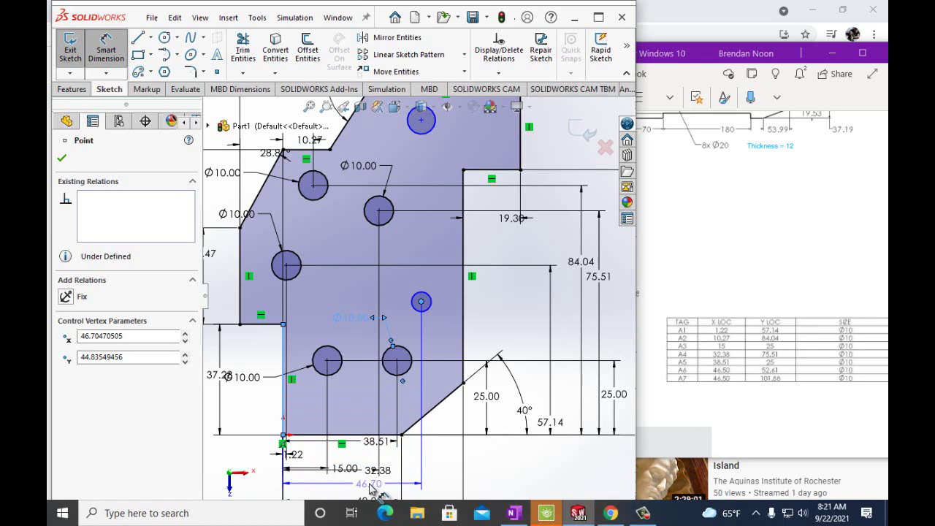
{"action": "left_click", "coordinate": [373, 487]}
{"action": "left_click_drag", "start_coordinate": [384, 452], "coordinate": [537, 395]}
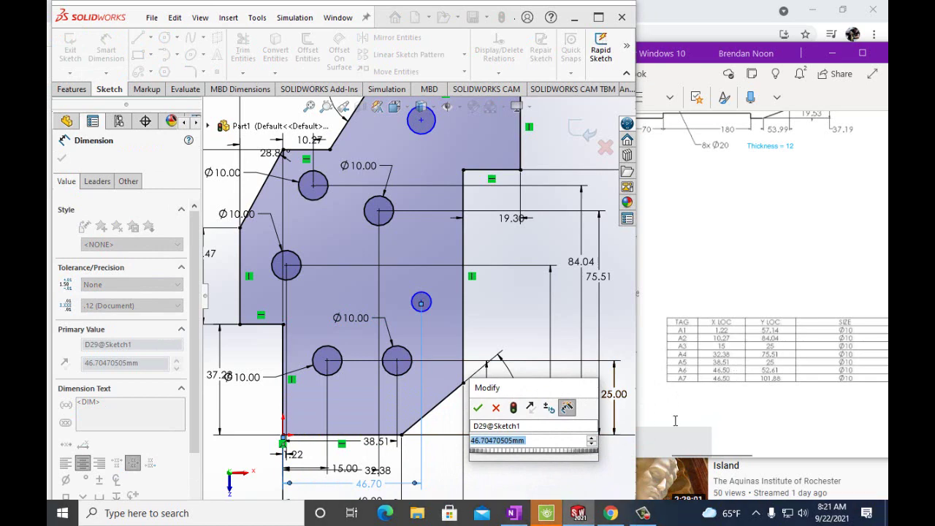
{"action": "type", "text": "4"}
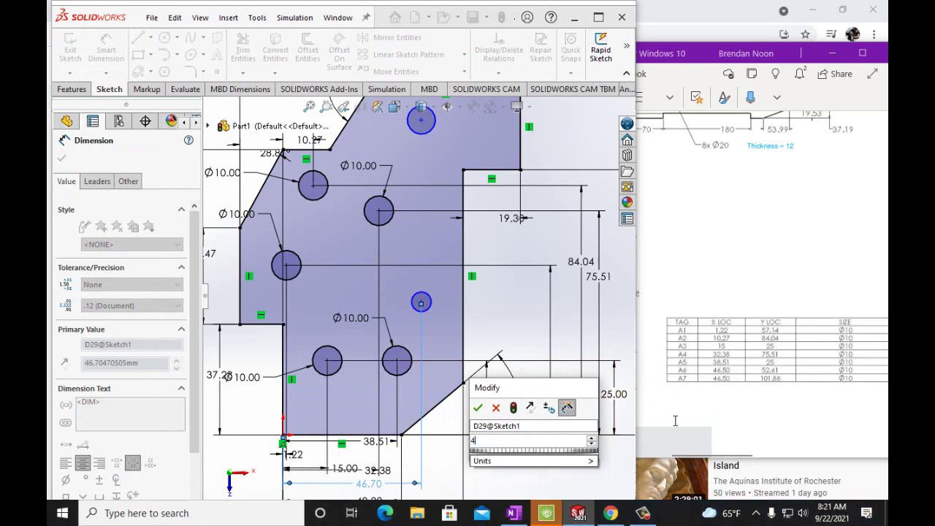
{"action": "type", "text": "6."}
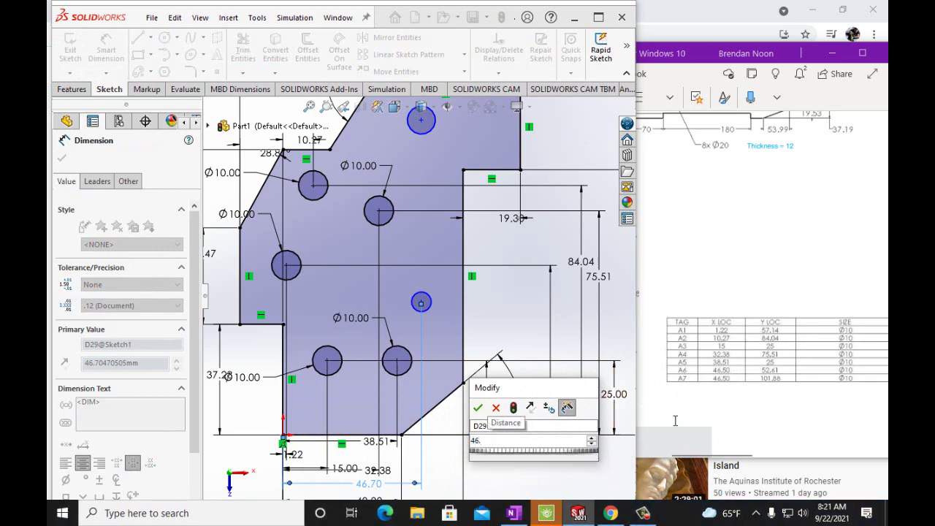
{"action": "type", "text": "50mm"}
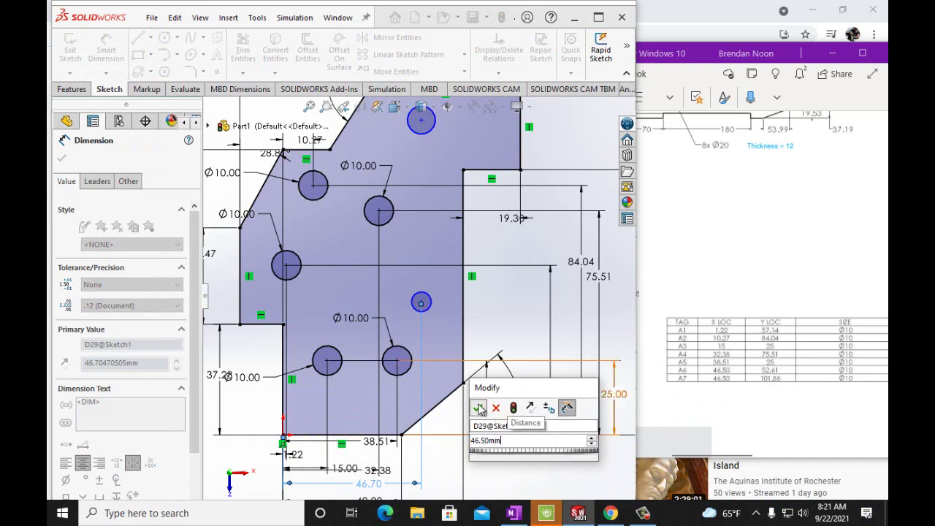
{"action": "left_click", "coordinate": [478, 407]}
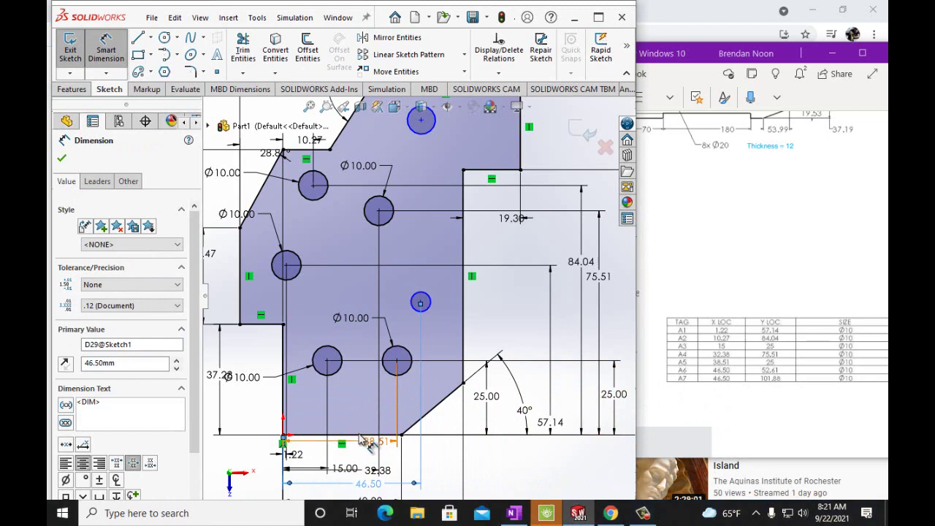
Step: Dimension the vertical distance from the plate's bottom edge to hole A6's centre to 52.61 mm
{"action": "left_click", "coordinate": [420, 302]}
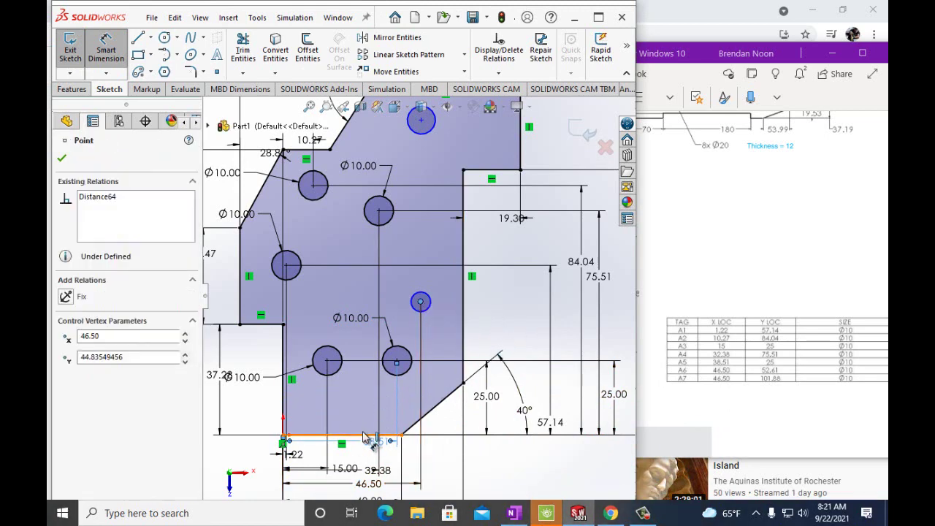
{"action": "left_click", "coordinate": [365, 436]}
{"action": "left_click", "coordinate": [420, 301]}
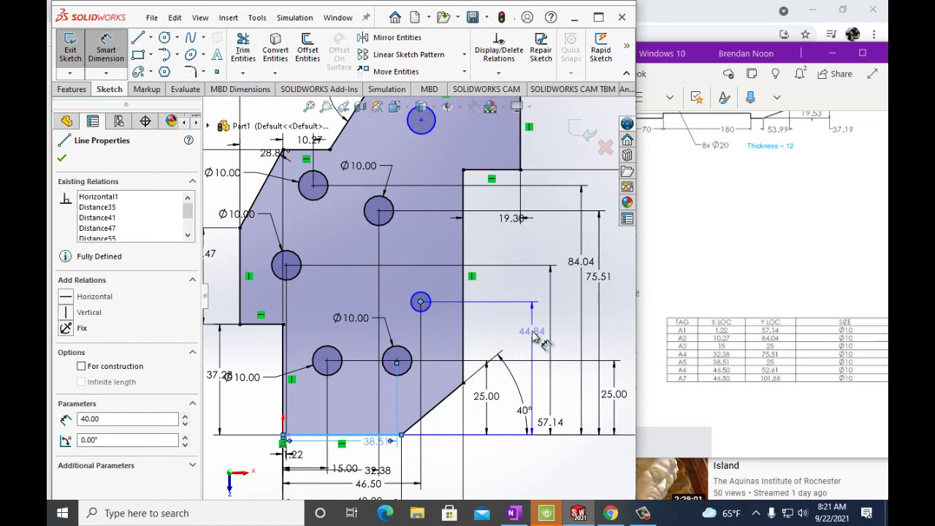
{"action": "left_click", "coordinate": [541, 339]}
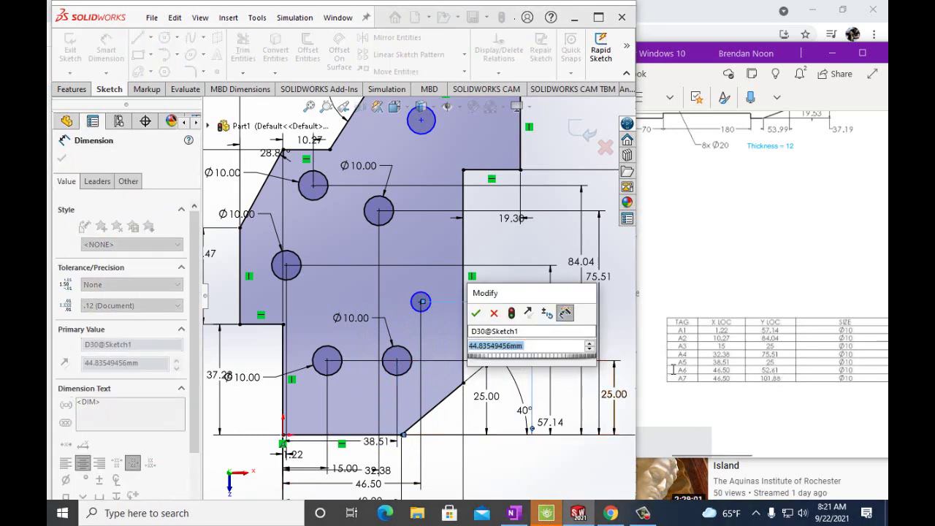
{"action": "type", "text": "52."}
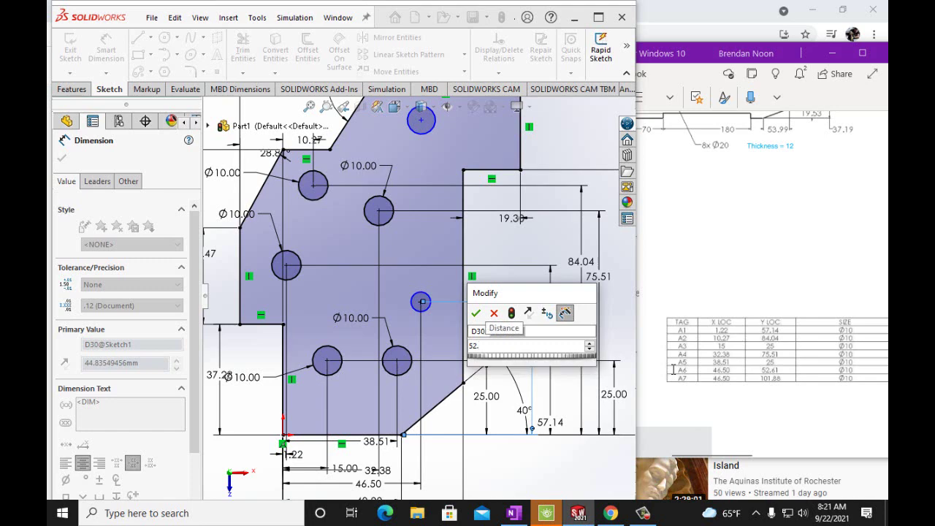
{"action": "type", "text": "61mm"}
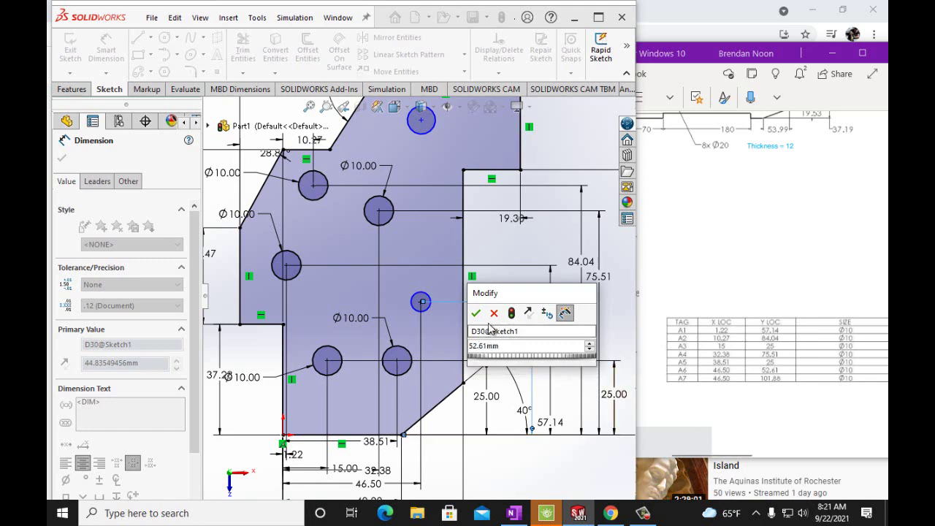
{"action": "key", "text": "Return"}
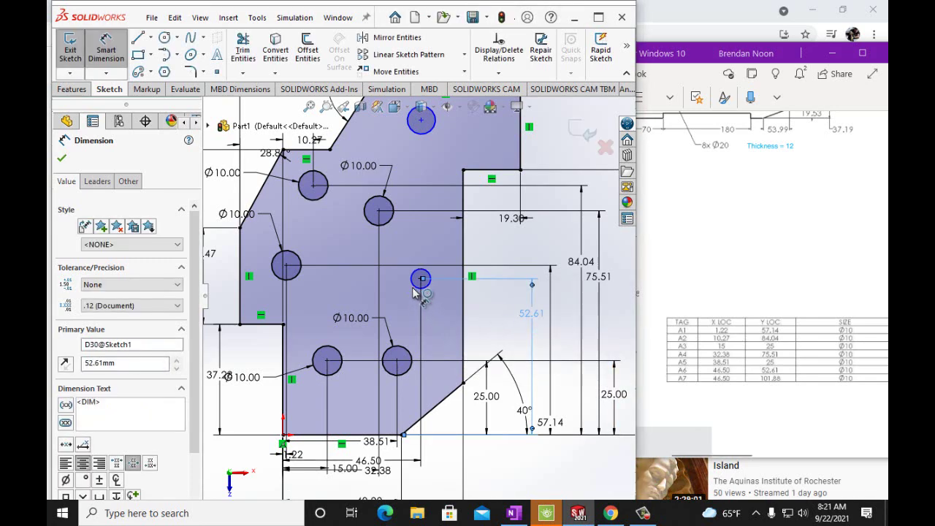
Step: Dimension the diameter of hole A6 to 10 mm
{"action": "left_click", "coordinate": [417, 285]}
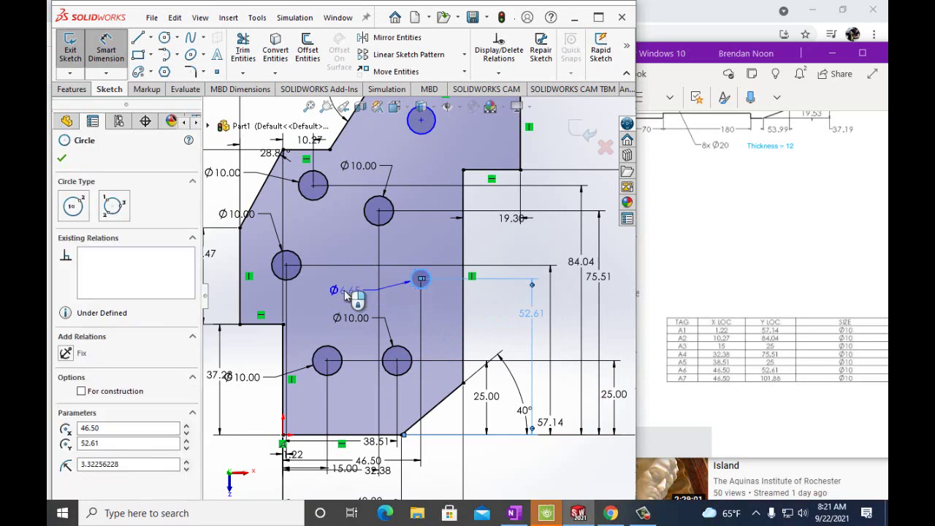
{"action": "left_click", "coordinate": [347, 296]}
{"action": "type", "text": "10mm"}
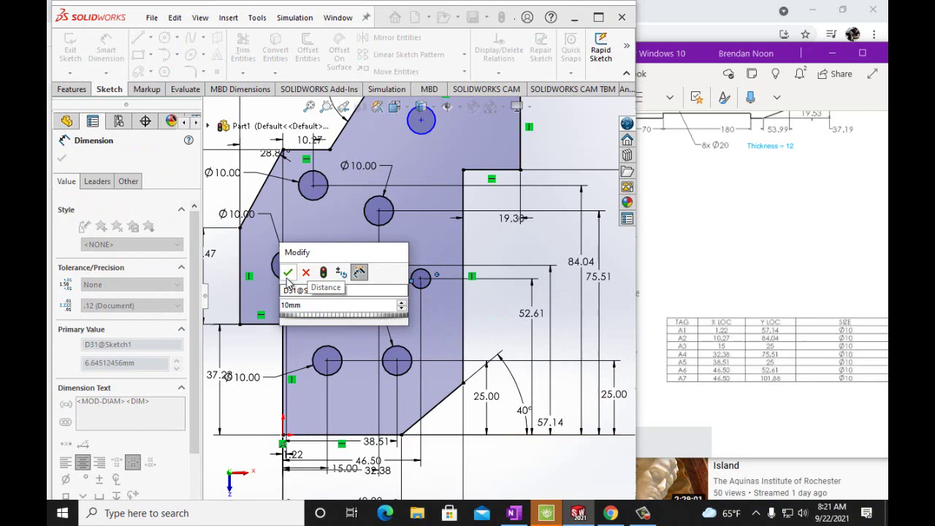
{"action": "left_click", "coordinate": [288, 271]}
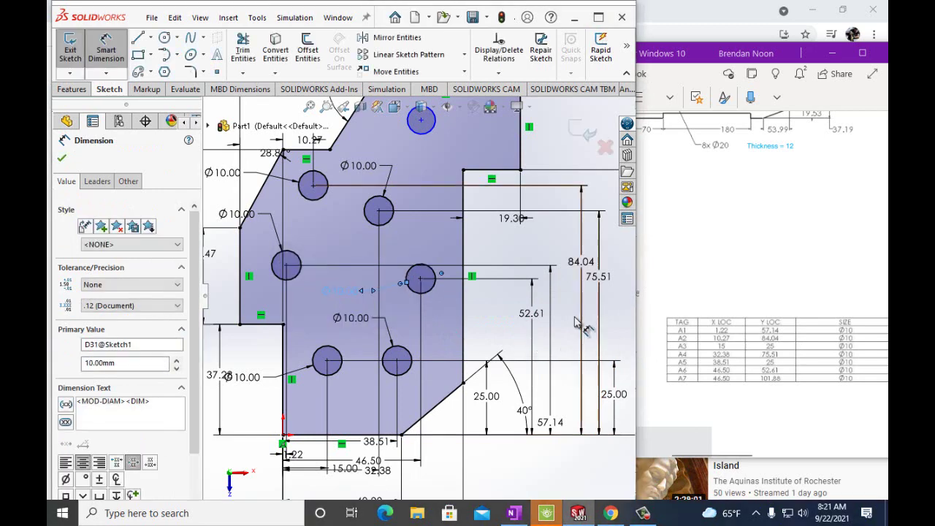
Step: Dimension the horizontal distance from the lower-left vertical line to hole A7's centre to 46.50 mm
{"action": "left_click", "coordinate": [285, 353]}
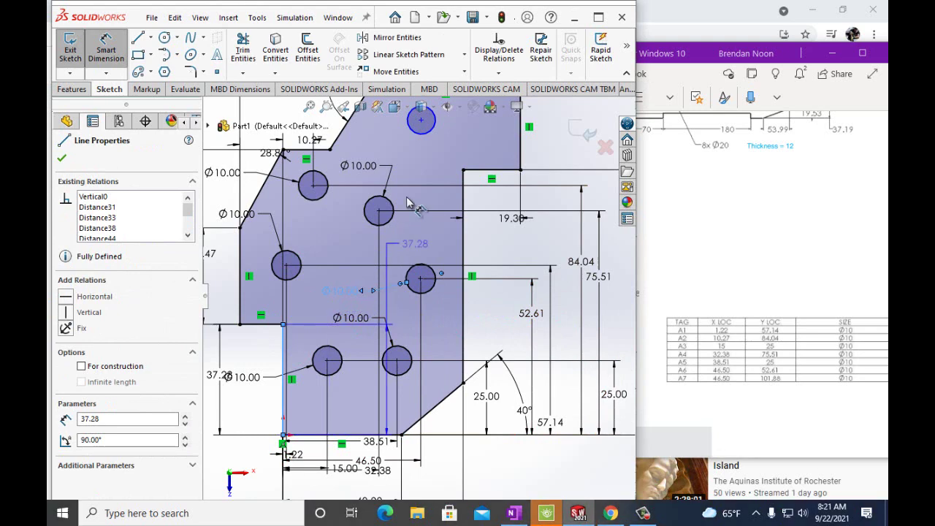
{"action": "left_click", "coordinate": [421, 121]}
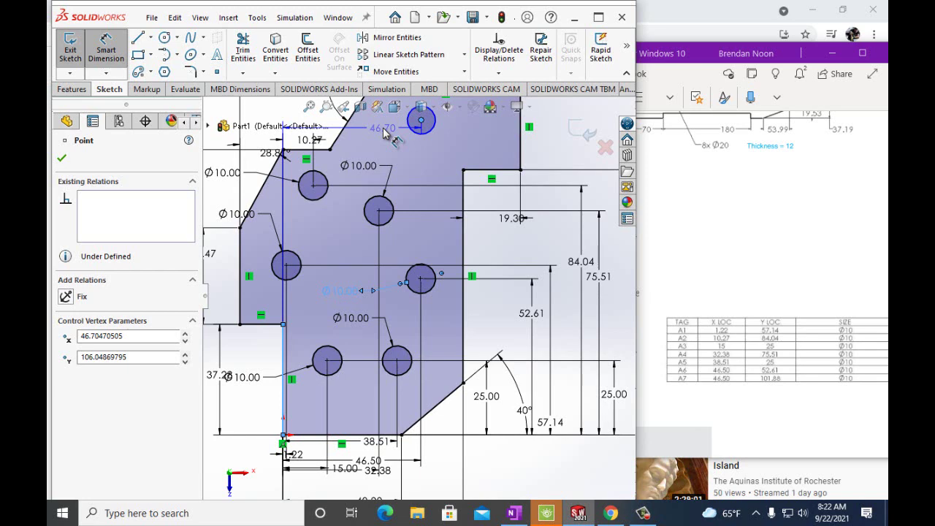
{"action": "left_click", "coordinate": [383, 131]}
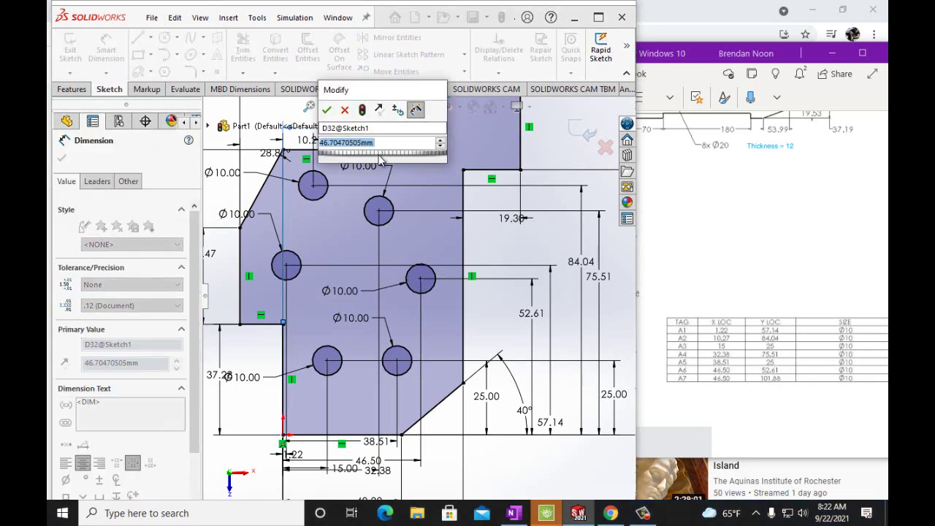
{"action": "type", "text": "46.5"}
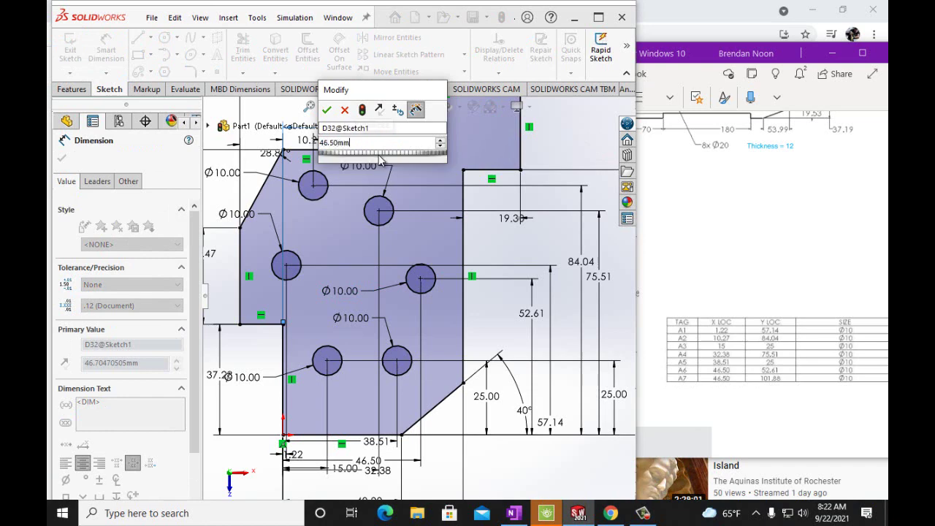
{"action": "left_click", "coordinate": [326, 111]}
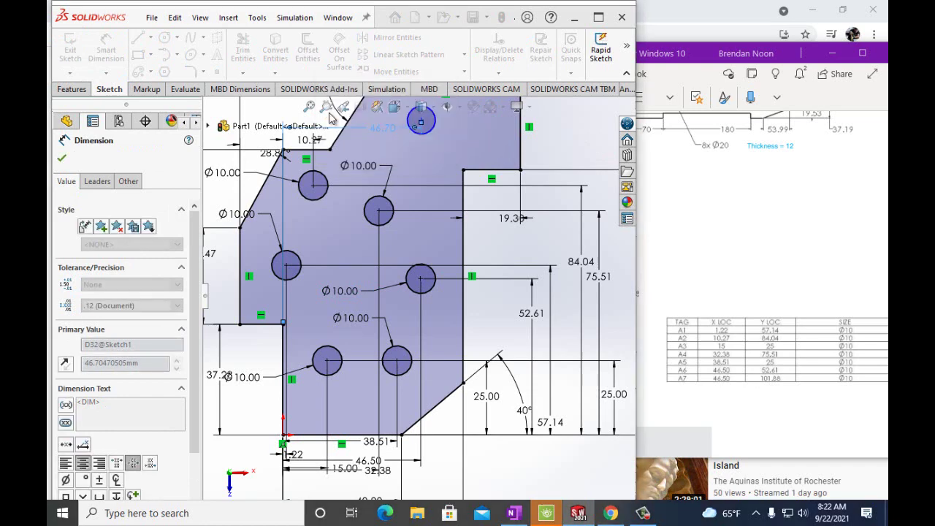
Step: Dimension the vertical distance from the plate's bottom edge to hole A7's centre to 101.88 mm
{"action": "left_click", "coordinate": [354, 437]}
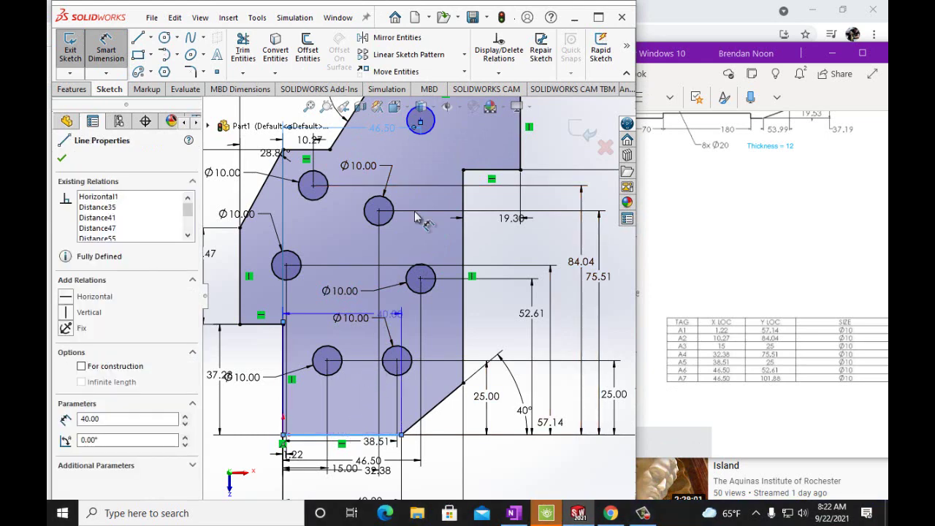
{"action": "left_click", "coordinate": [420, 122]}
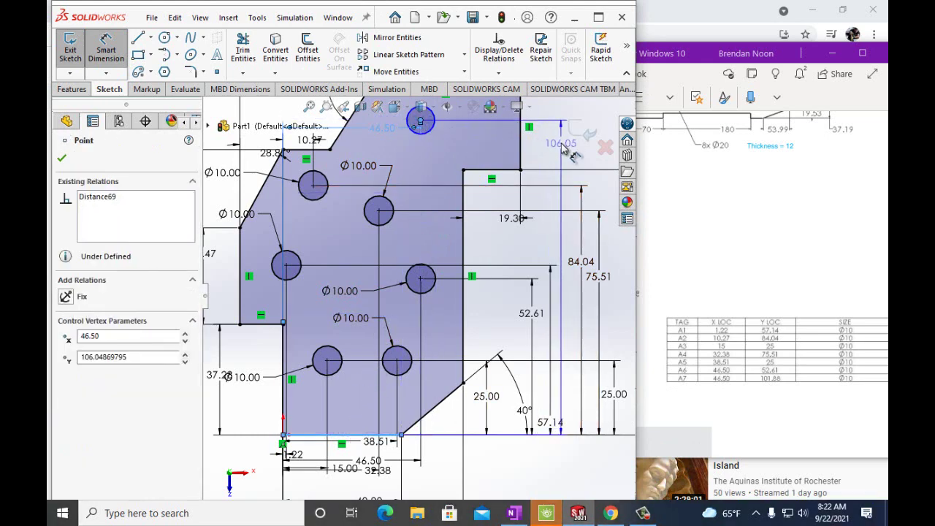
{"action": "left_click", "coordinate": [565, 149]}
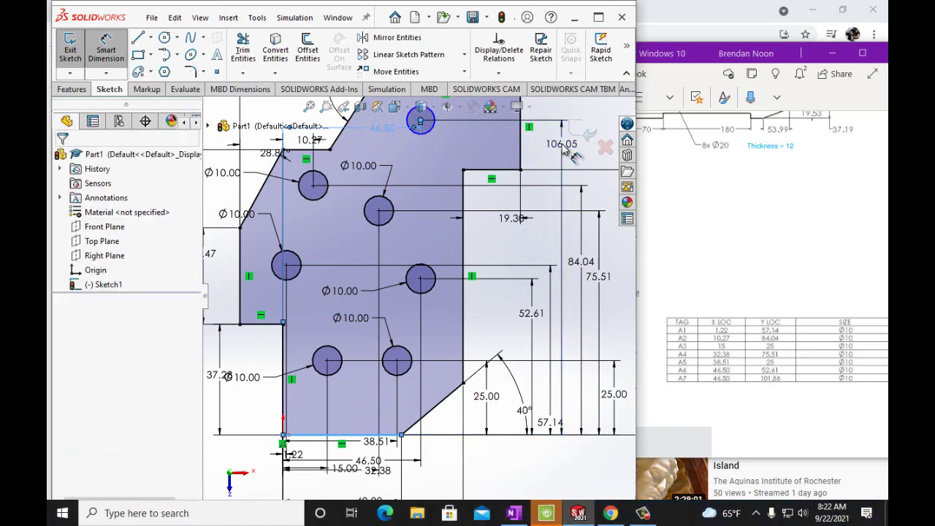
{"action": "type", "text": "10"}
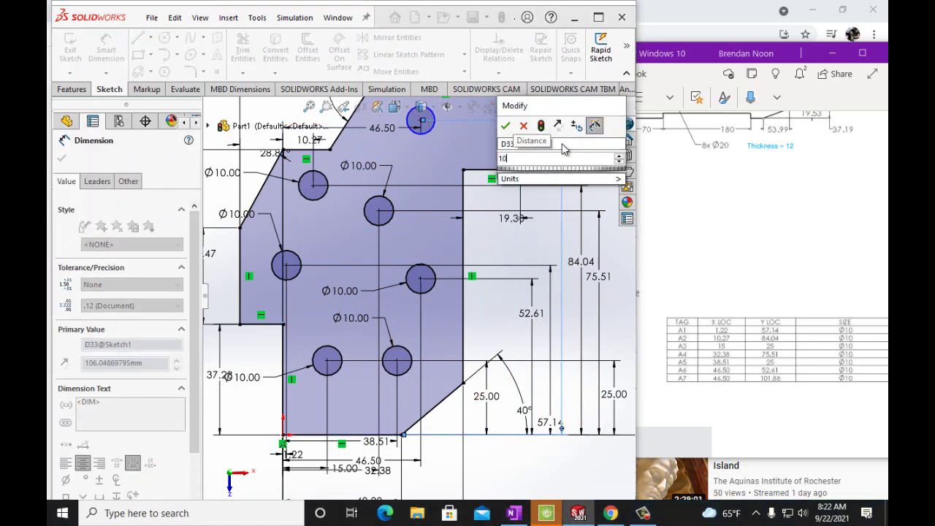
{"action": "type", "text": "1."}
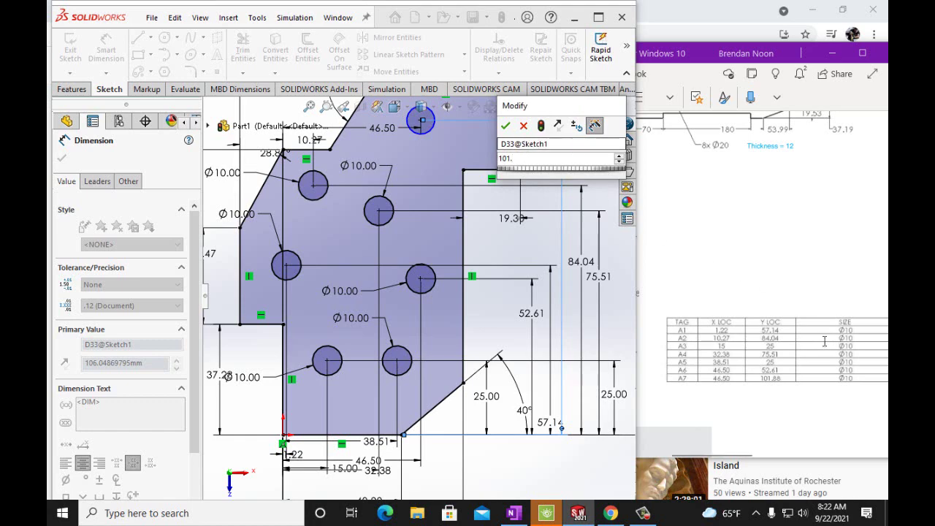
{"action": "type", "text": "88mm"}
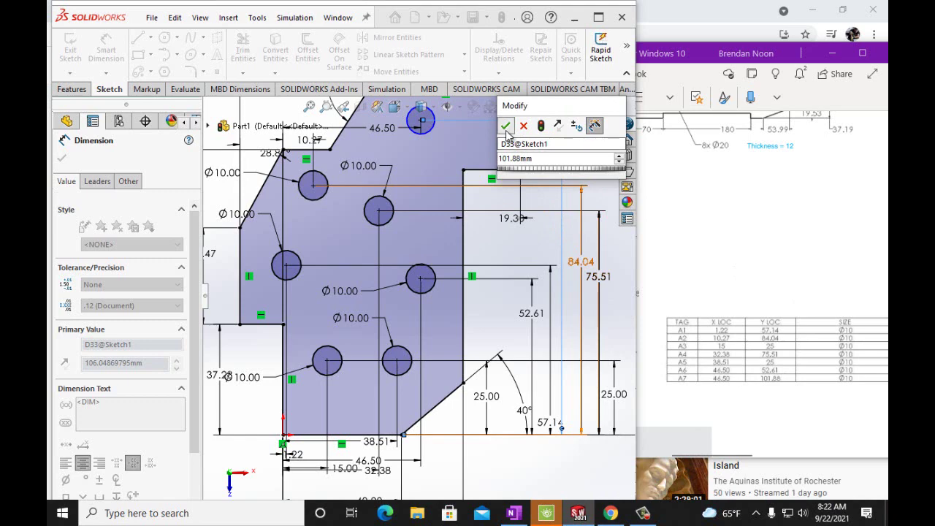
{"action": "left_click", "coordinate": [505, 125]}
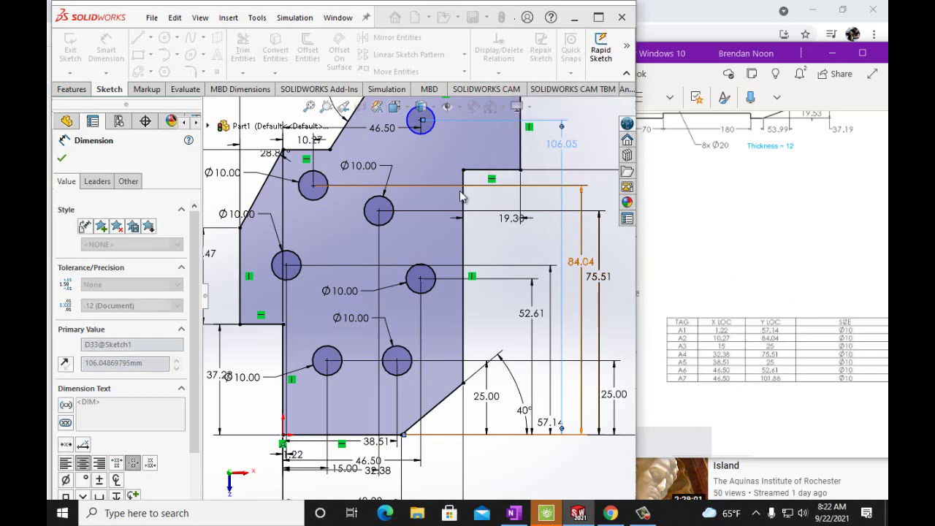
Step: Dimension the diameter of hole A7 to 10 mm and finish dimensioning
{"action": "left_click", "coordinate": [419, 146]}
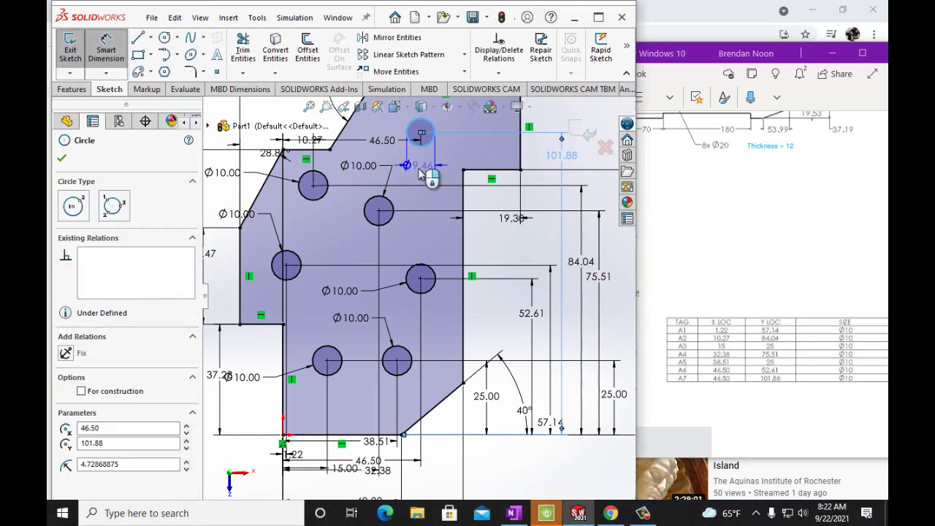
{"action": "left_click", "coordinate": [485, 154]}
{"action": "type", "text": "10mm"}
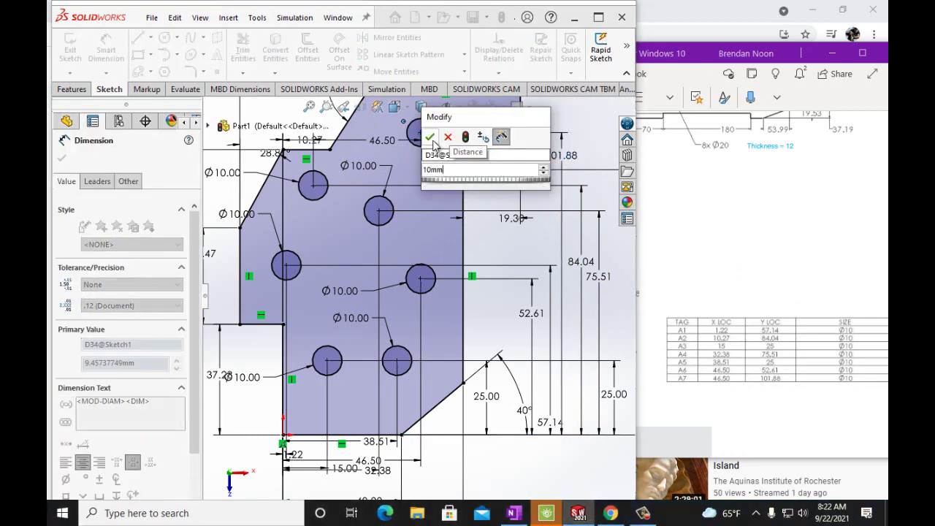
{"action": "left_click", "coordinate": [430, 138]}
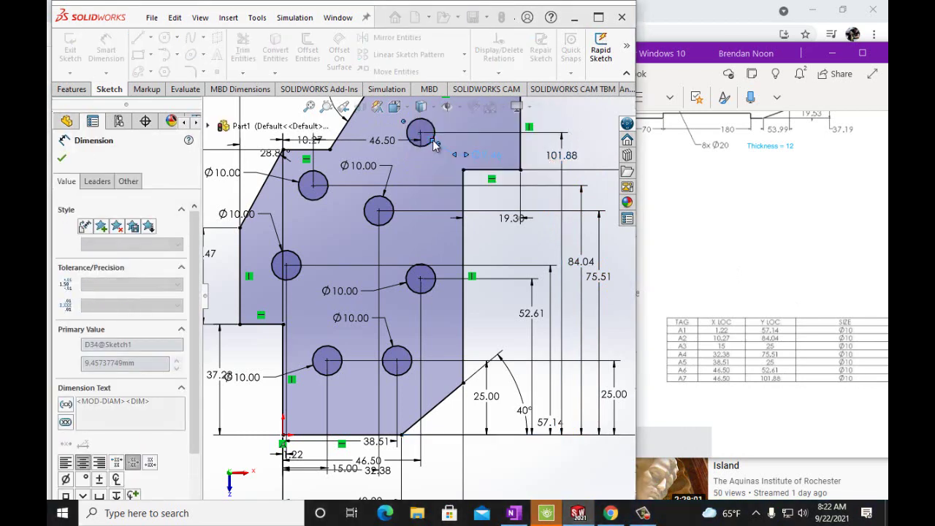
{"action": "left_click", "coordinate": [63, 160]}
Step: Extrude the plate sketch as a blind boss to the drawing's 20 mm thickness
{"action": "left_click", "coordinate": [71, 89]}
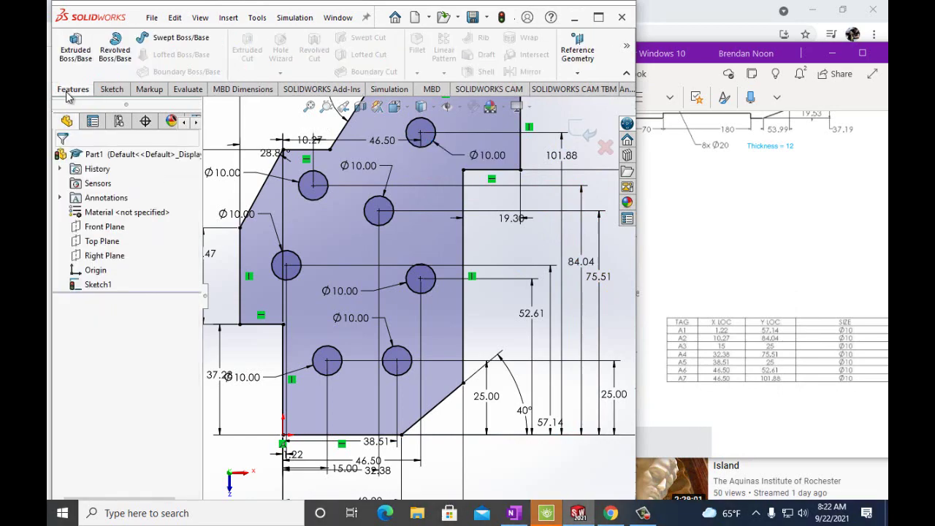
{"action": "left_click", "coordinate": [78, 60]}
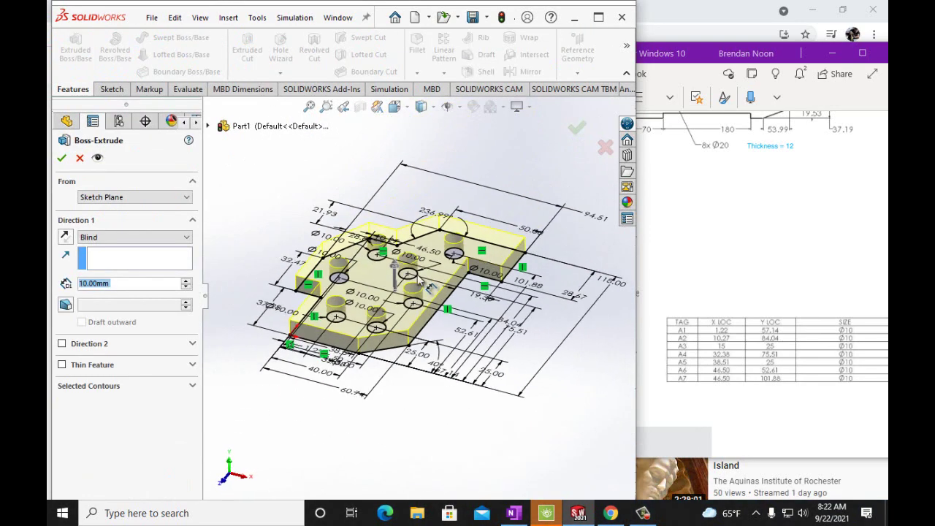
{"action": "left_click", "coordinate": [704, 410]}
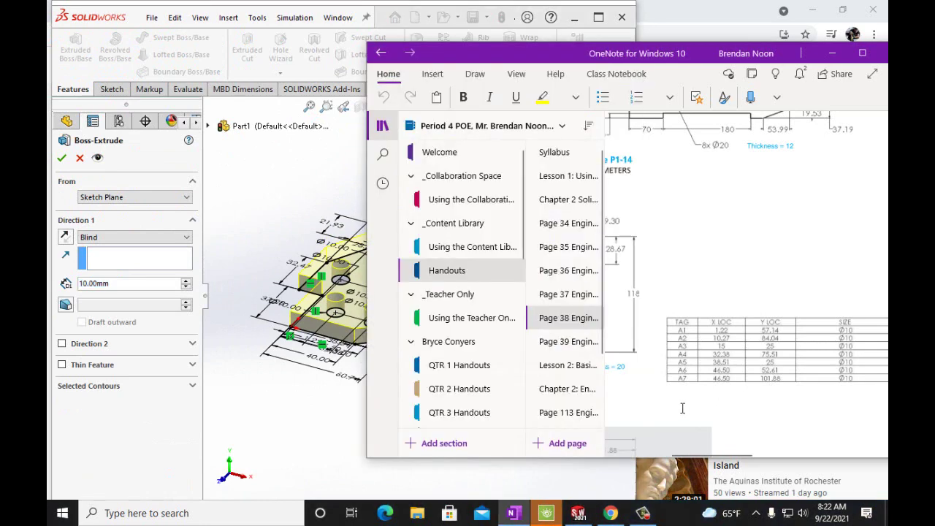
{"action": "left_click_drag", "start_coordinate": [732, 454], "coordinate": [716, 454]}
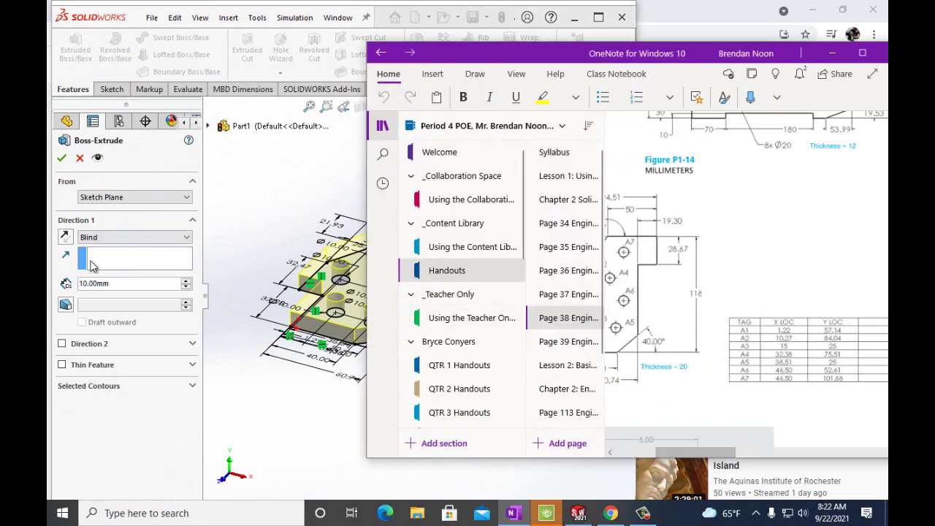
{"action": "left_click", "coordinate": [119, 287]}
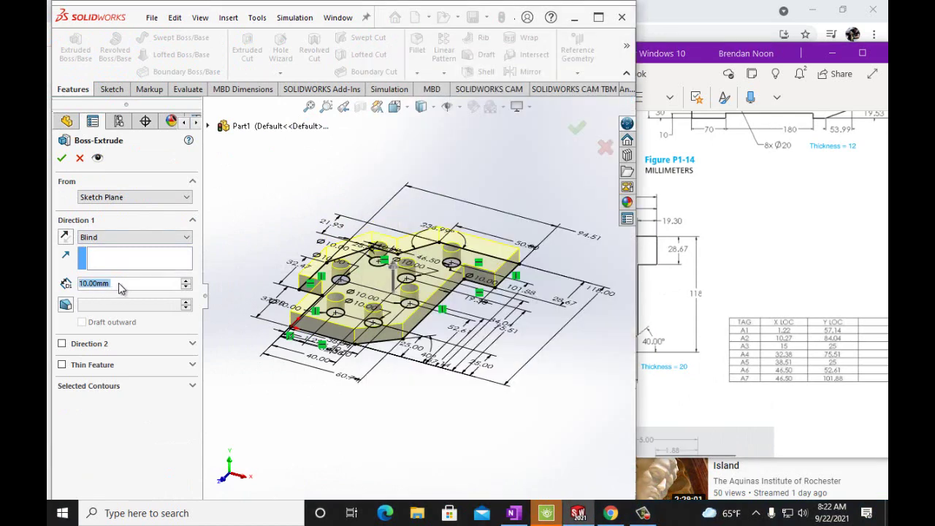
{"action": "type", "text": "20mm"}
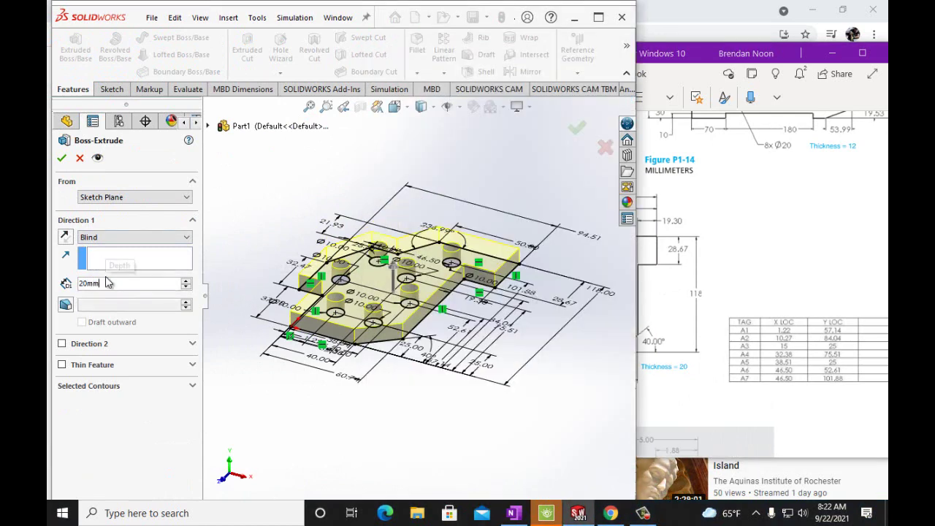
{"action": "left_click", "coordinate": [62, 158]}
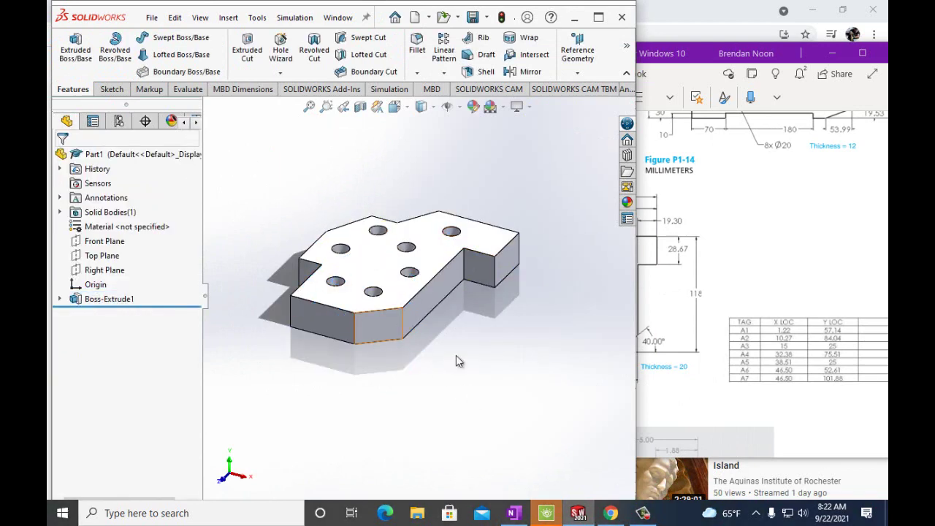
Step: Check the figure number of the plate in OneNote and save the SOLIDWORKS part as P1-15 in Documents
{"action": "left_click", "coordinate": [702, 322]}
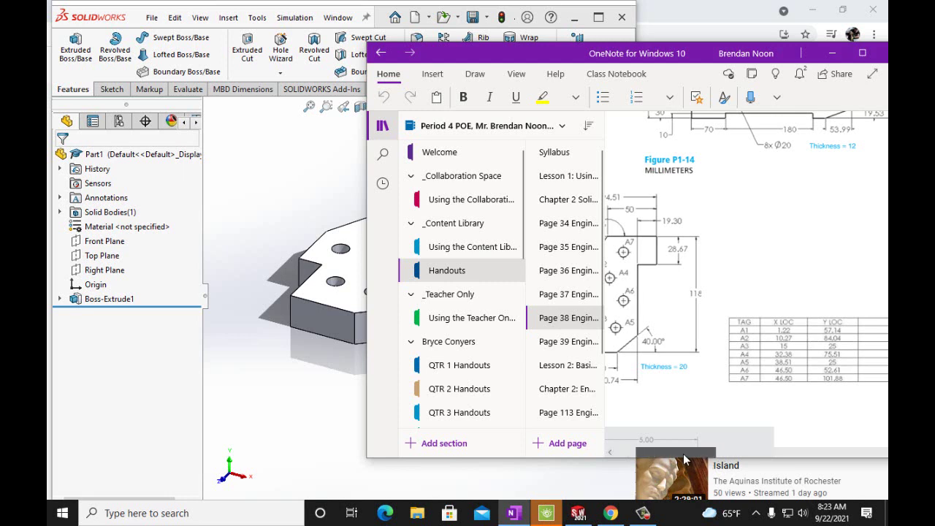
{"action": "left_click_drag", "start_coordinate": [707, 456], "coordinate": [680, 456]}
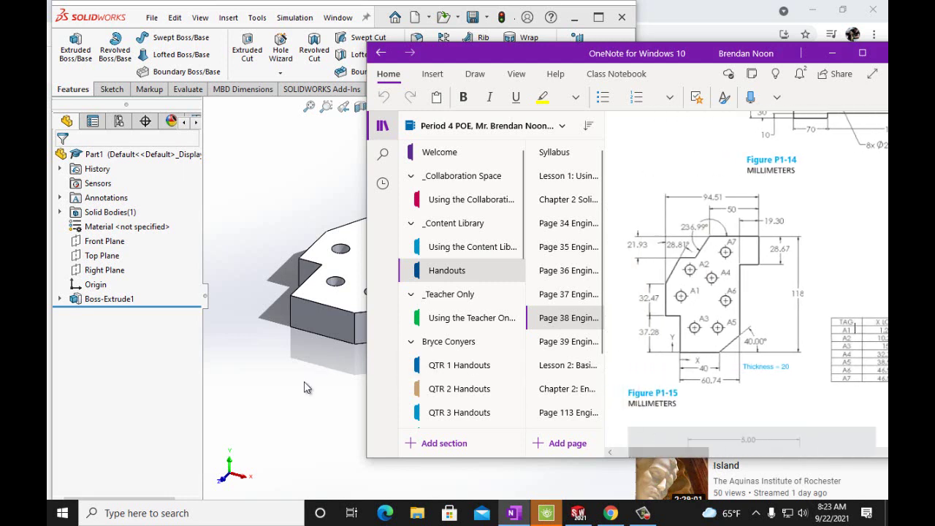
{"action": "left_click", "coordinate": [146, 24]}
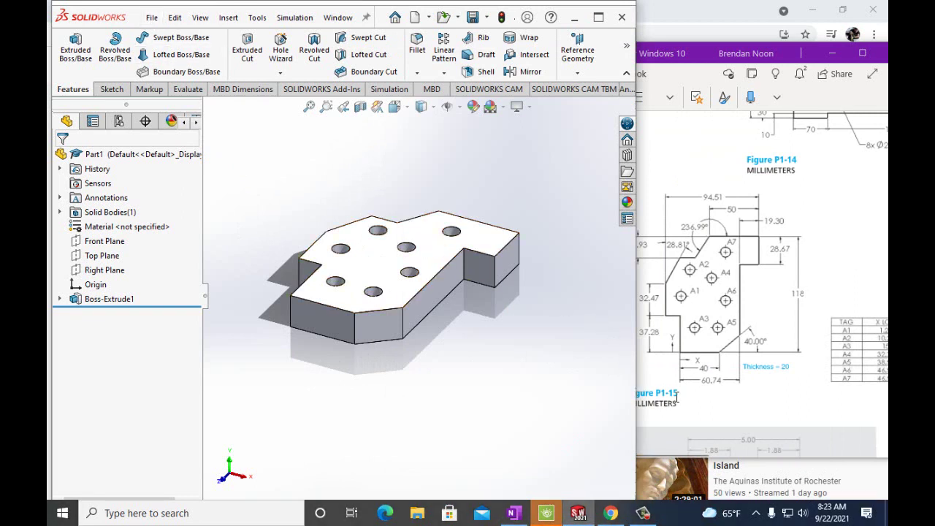
{"action": "left_click", "coordinate": [151, 17]}
{"action": "left_click", "coordinate": [170, 178]}
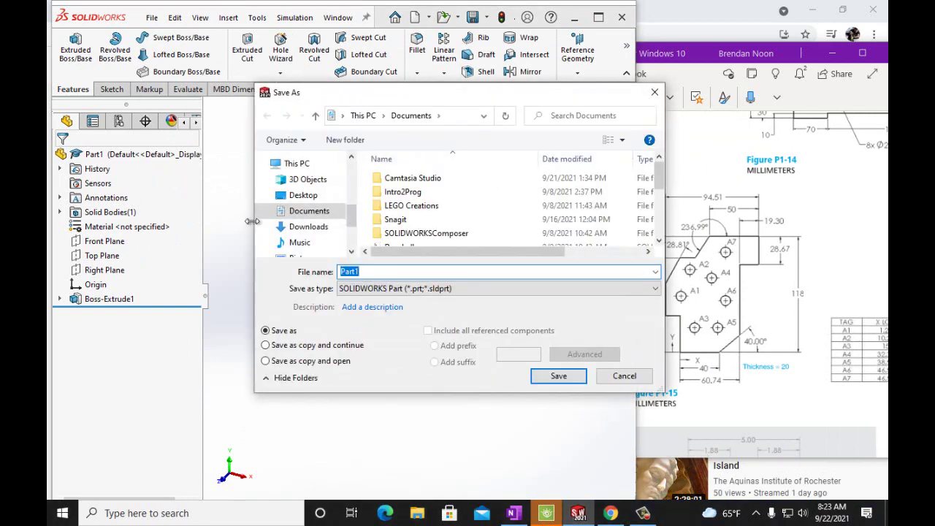
{"action": "type", "text": "P1-15"}
{"action": "left_click", "coordinate": [558, 377]}
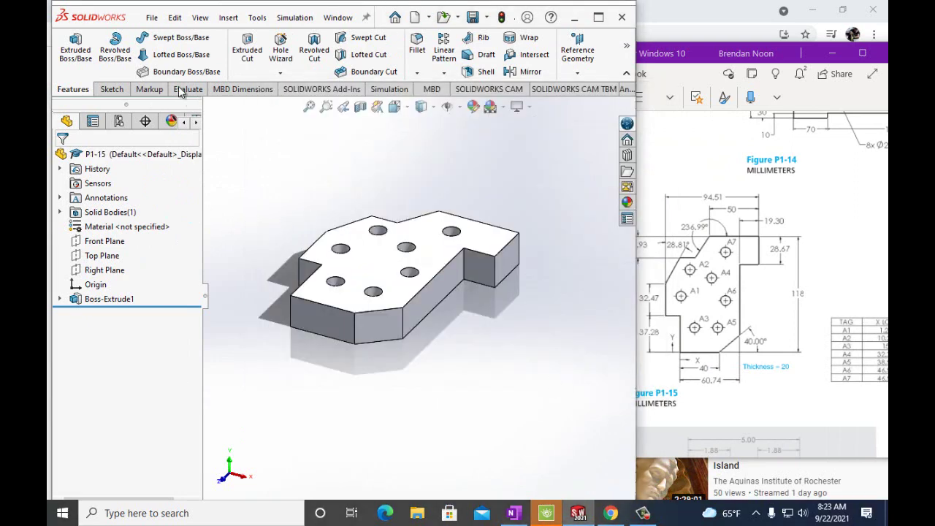
Step: Make a drawing from the part on a standard A (ANSI) Landscape sheet with the sheet format displayed
{"action": "left_click", "coordinate": [151, 18]}
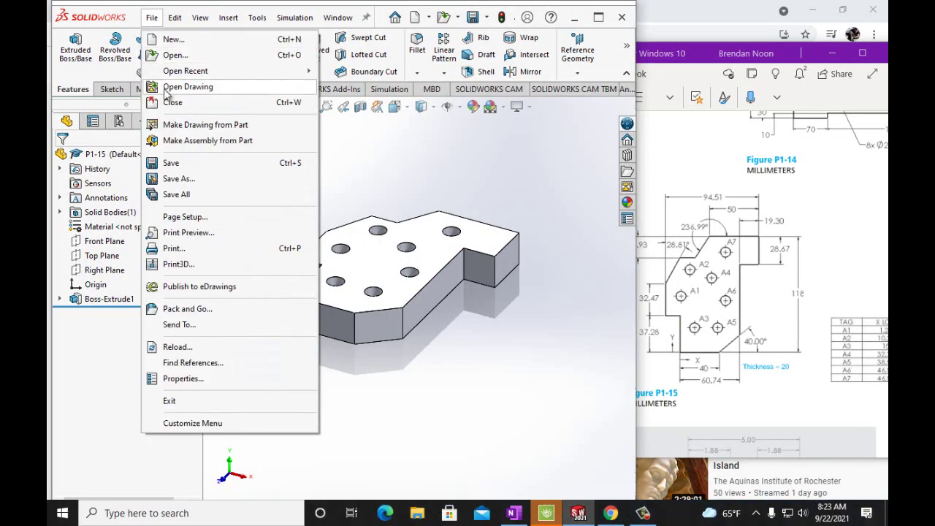
{"action": "left_click", "coordinate": [184, 125]}
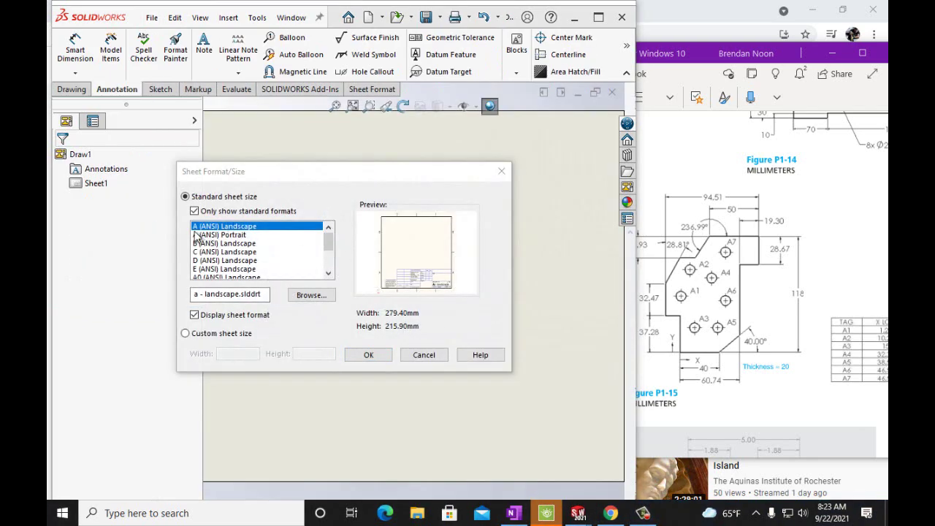
{"action": "left_click", "coordinate": [370, 354]}
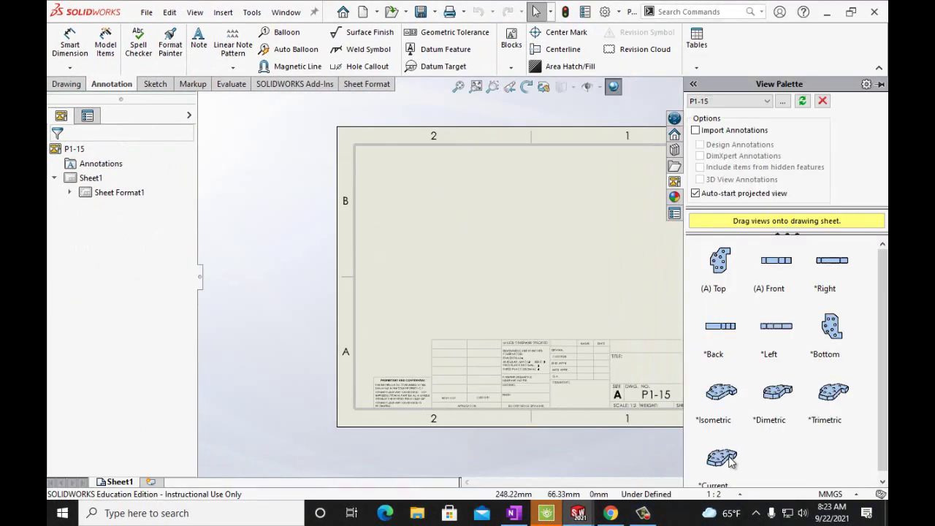
Step: Place the part's current view in the middle of the drawing sheet and display it shaded with edges
{"action": "mouse_move", "coordinate": [731, 459]}
{"action": "left_mouse_down"}
{"action": "mouse_move", "coordinate": [610, 266]}
{"action": "mouse_move", "coordinate": [541, 266]}
{"action": "mouse_move", "coordinate": [530, 252]}
{"action": "left_mouse_up"}
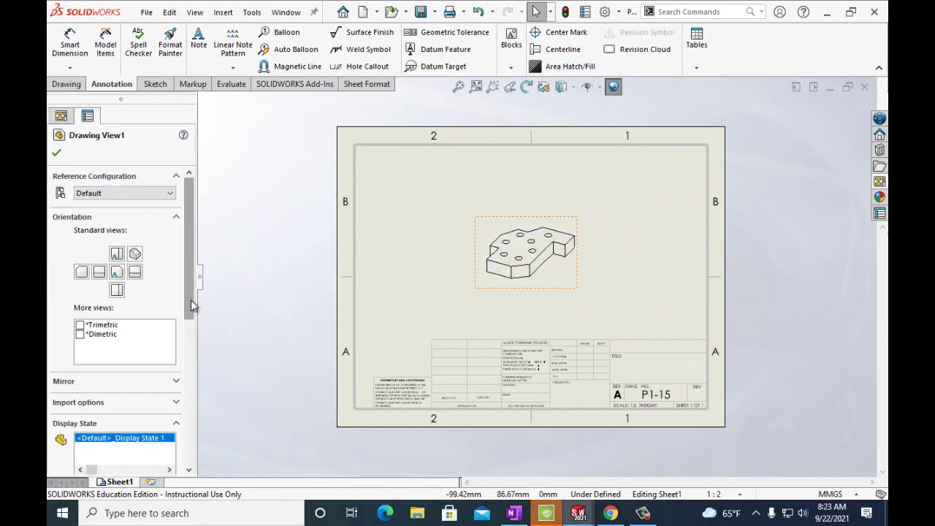
{"action": "left_click_drag", "start_coordinate": [190, 300], "coordinate": [184, 437]}
{"action": "left_click", "coordinate": [133, 360]}
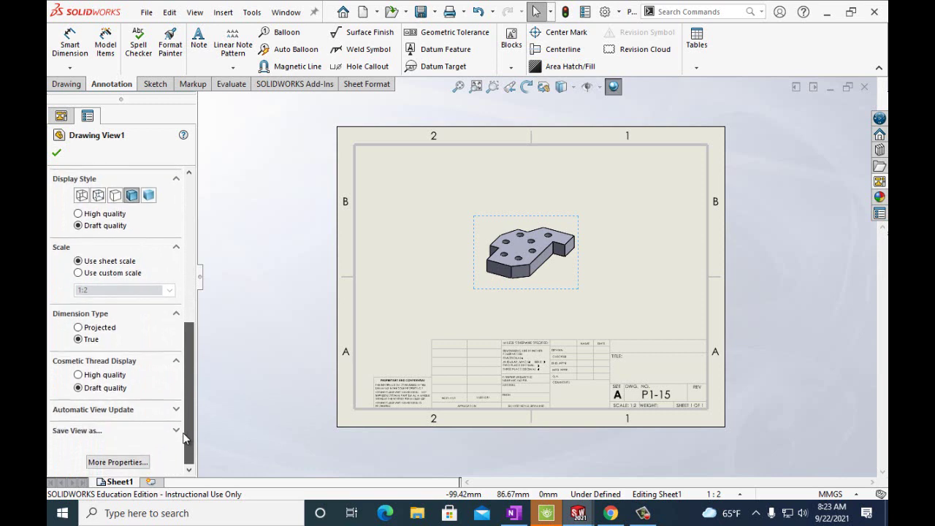
Step: Set the drawing view to a custom scale of 1:1 and accept the view settings
{"action": "left_click", "coordinate": [78, 273]}
{"action": "left_click", "coordinate": [169, 290]}
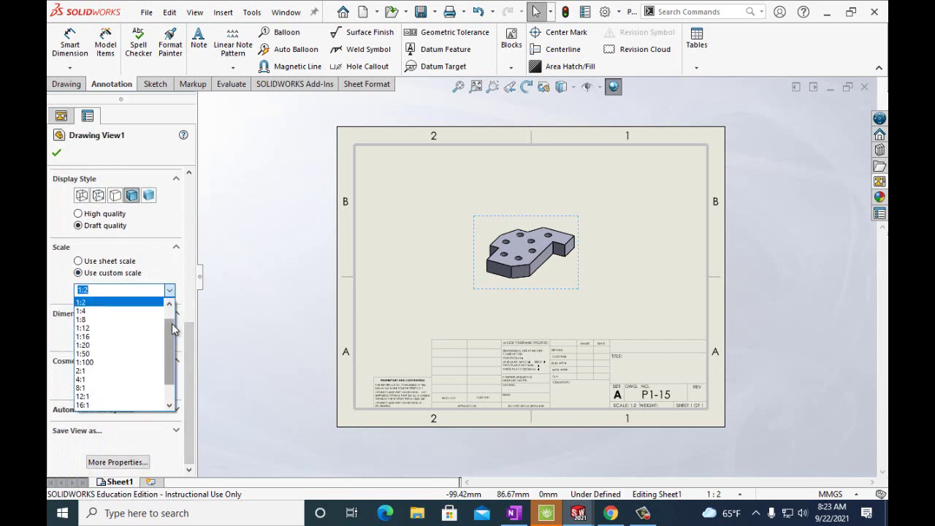
{"action": "scroll", "coordinate": [166, 311], "scroll_direction": "up", "scroll_amount": 1}
{"action": "left_click", "coordinate": [130, 313]}
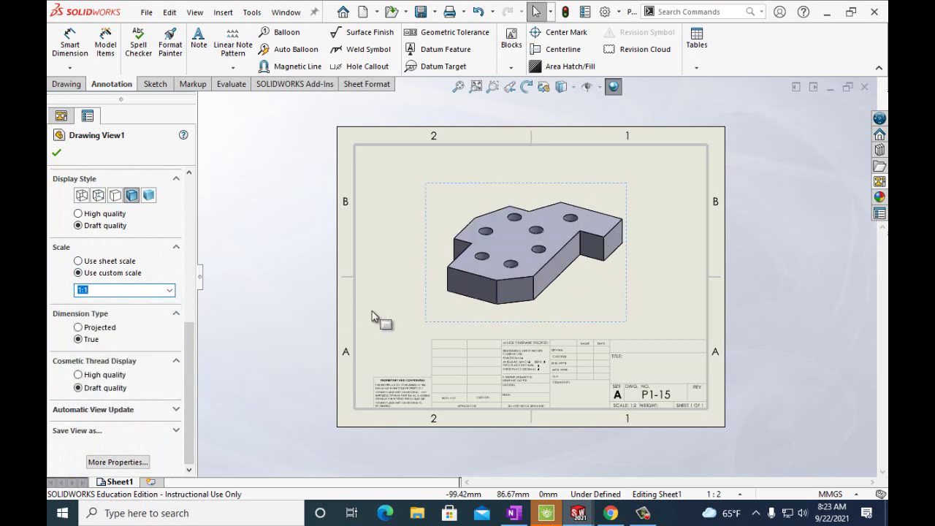
{"action": "left_click", "coordinate": [57, 152]}
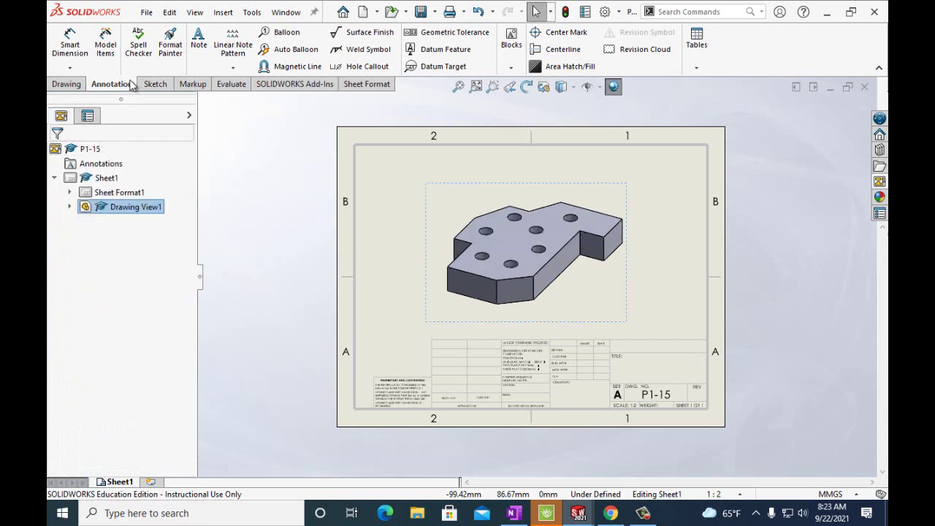
Step: Add a note with the author's name in the title block area above the drawing number
{"action": "left_click", "coordinate": [199, 44]}
{"action": "left_click", "coordinate": [617, 351]}
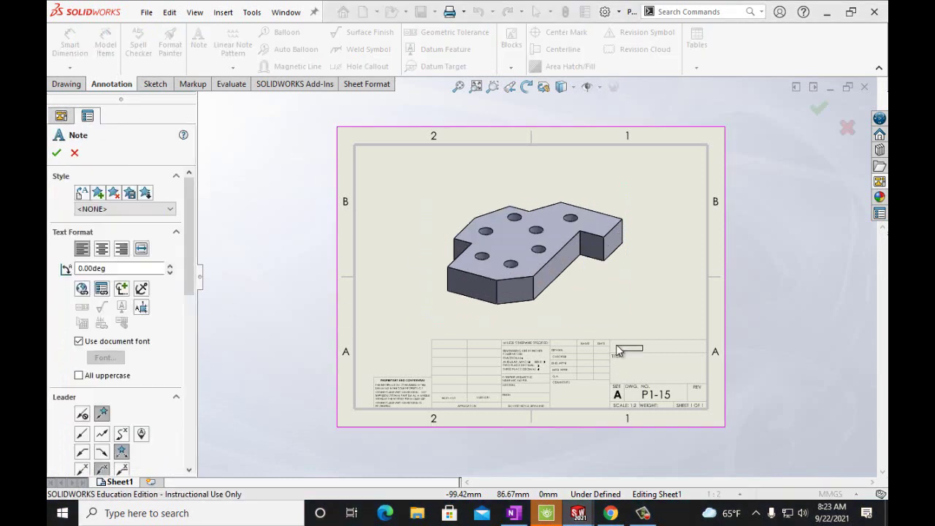
{"action": "left_click", "coordinate": [617, 351]}
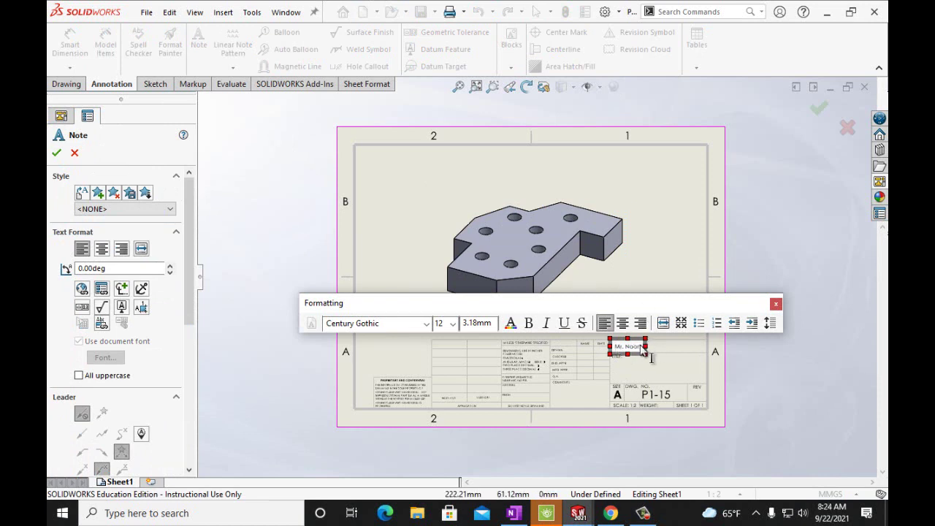
Step: Format the name note's text in size 36 and bold, and finish editing the note
{"action": "left_click_drag", "start_coordinate": [641, 350], "coordinate": [616, 353]}
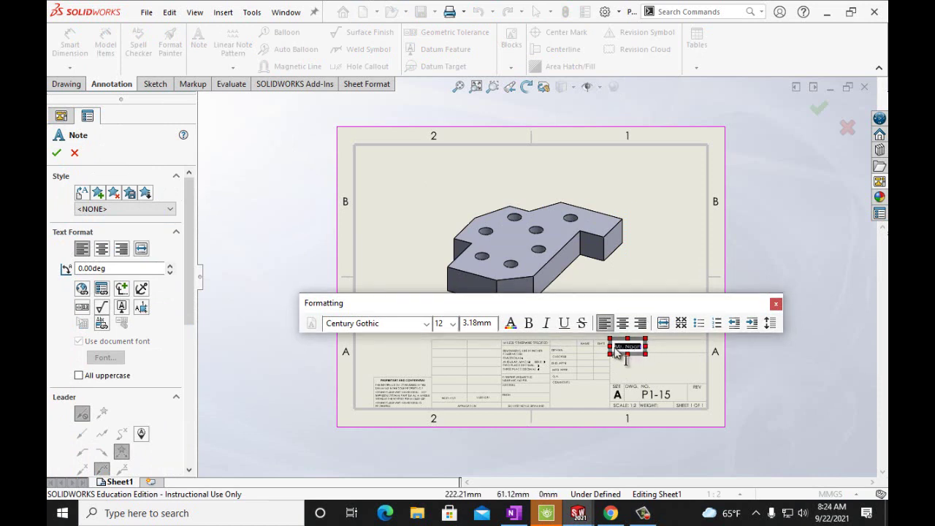
{"action": "left_click", "coordinate": [455, 328]}
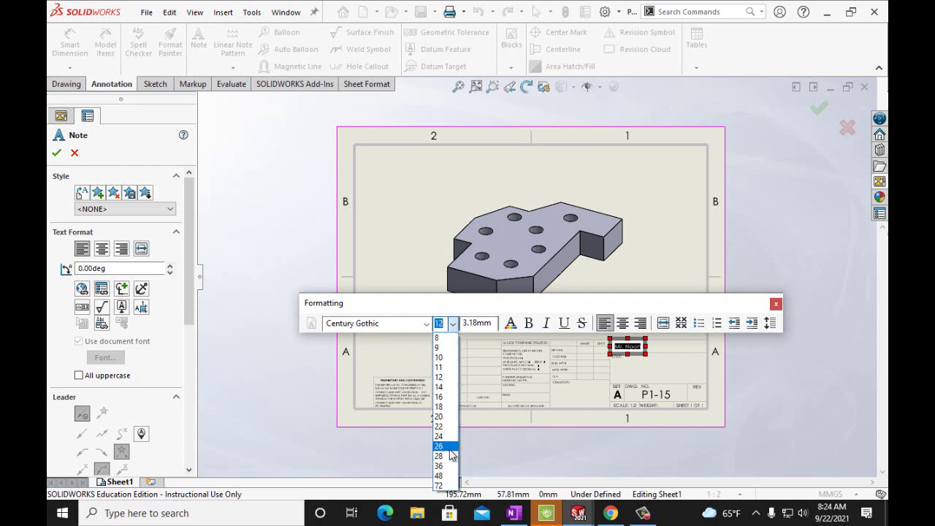
{"action": "left_click", "coordinate": [448, 470]}
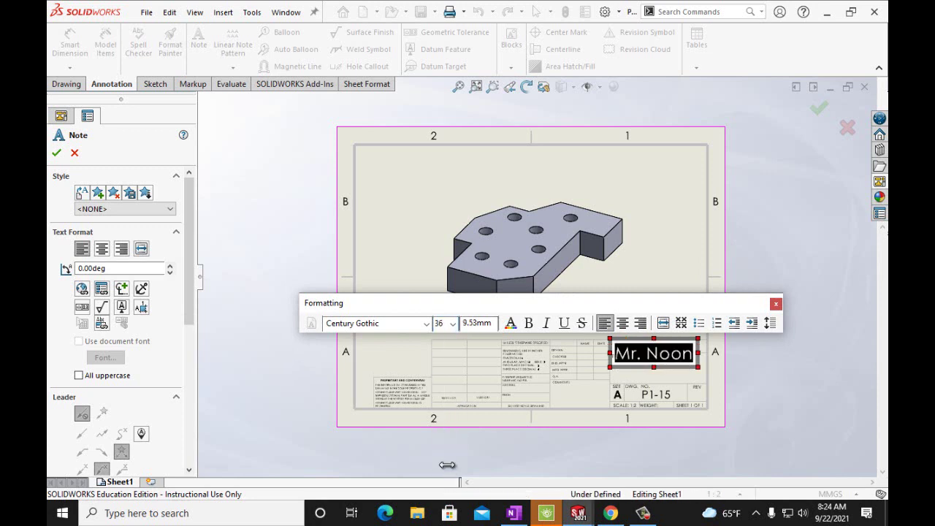
{"action": "left_click", "coordinate": [529, 323]}
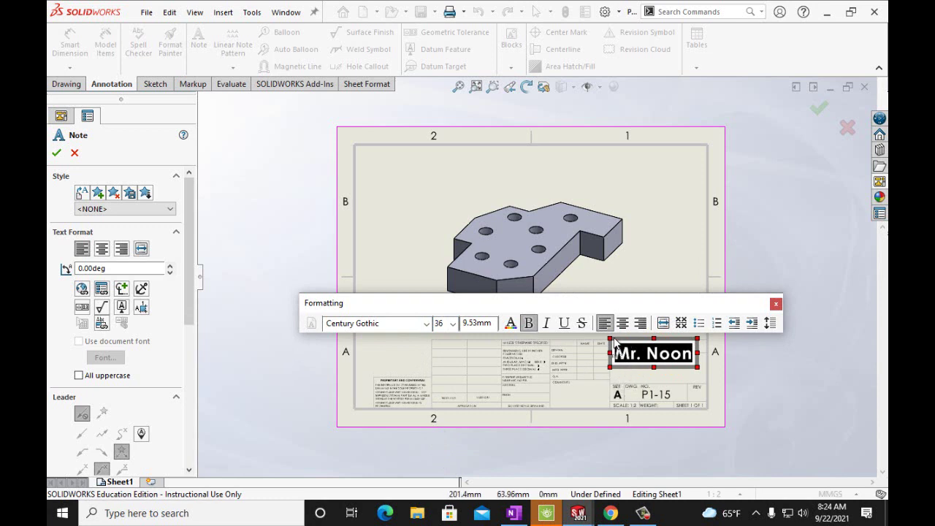
{"action": "left_click", "coordinate": [56, 153]}
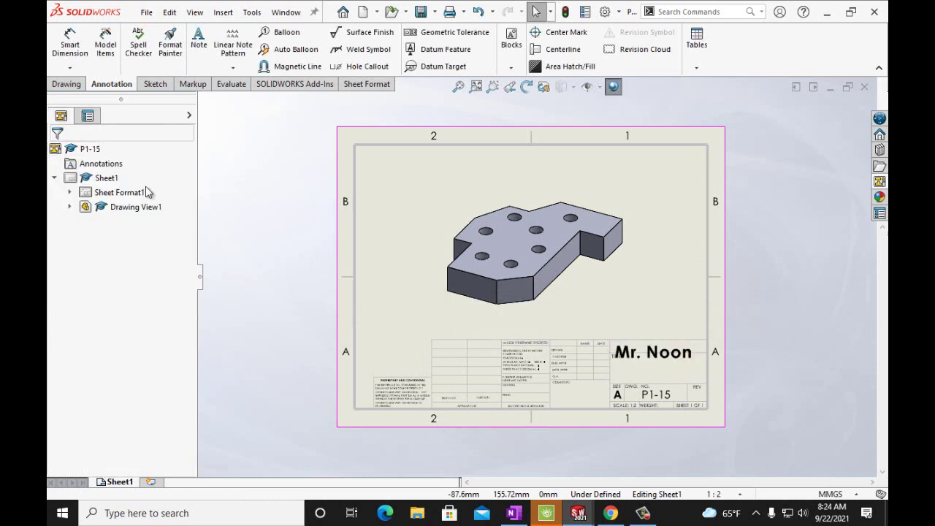
{"action": "left_click", "coordinate": [625, 353]}
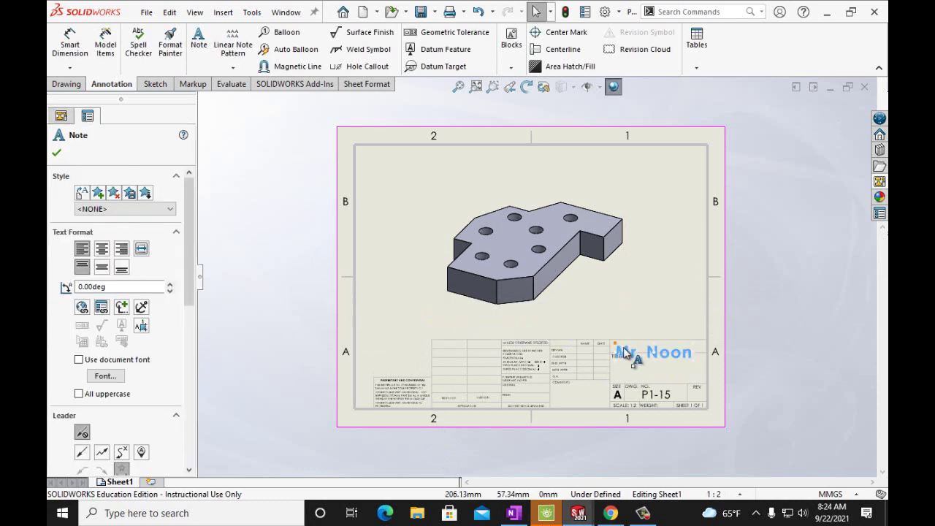
{"action": "left_click", "coordinate": [56, 153]}
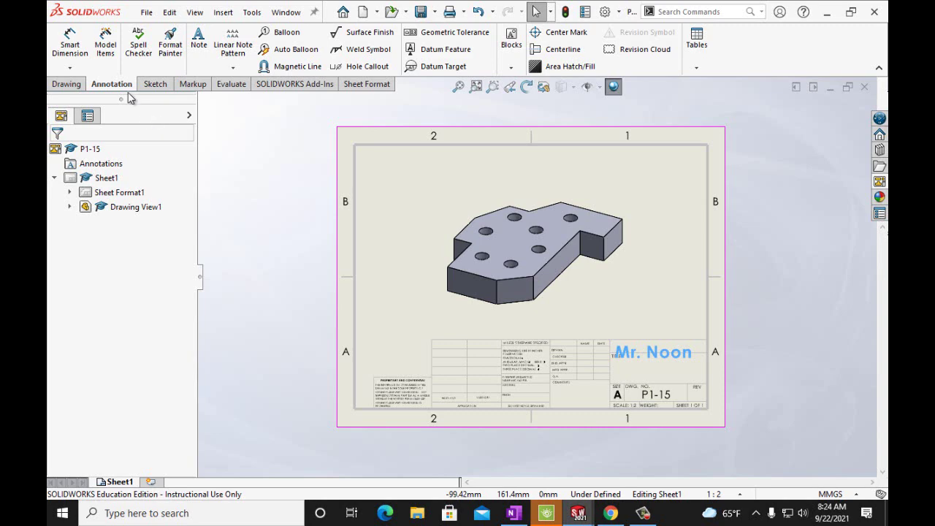
Step: Save the drawing as P1-15 in the Documents folder
{"action": "left_click", "coordinate": [146, 12]}
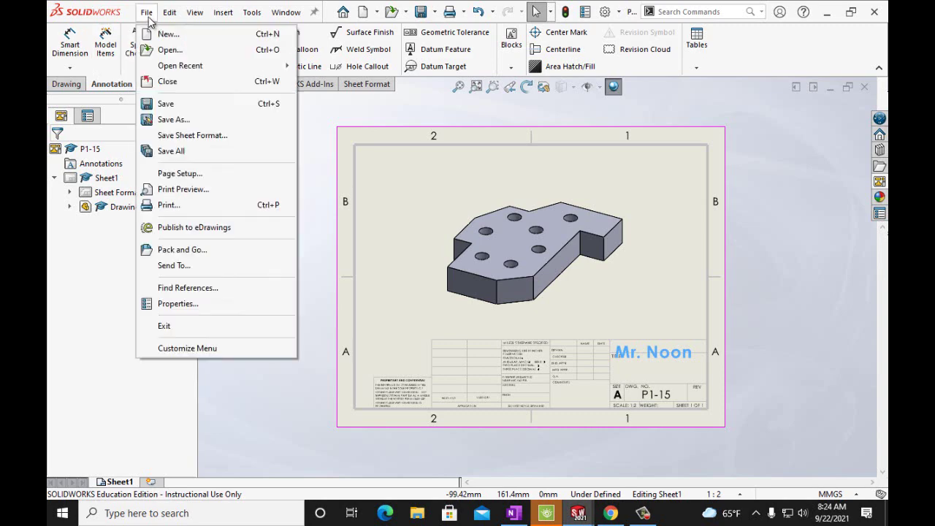
{"action": "left_click", "coordinate": [165, 103]}
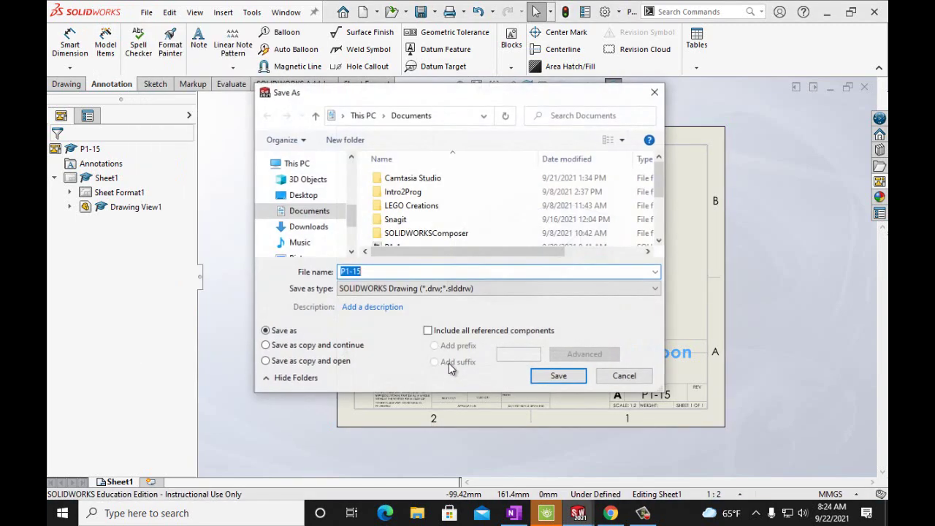
{"action": "left_click", "coordinate": [558, 376]}
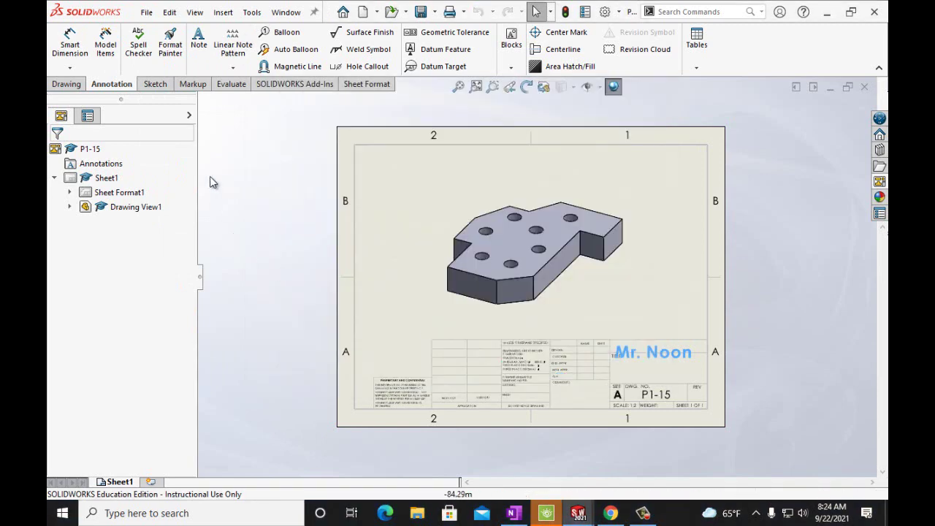
{"action": "left_click", "coordinate": [146, 12]}
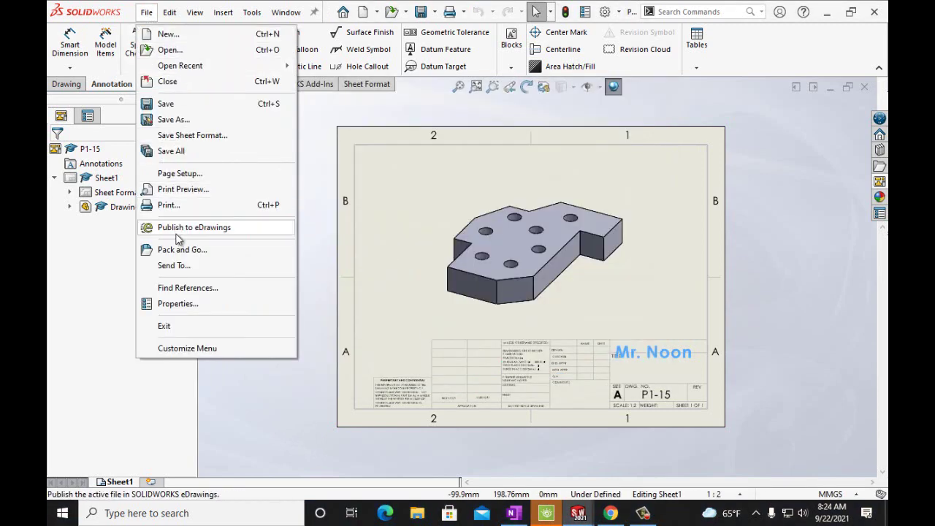
{"action": "left_click", "coordinate": [511, 514]}
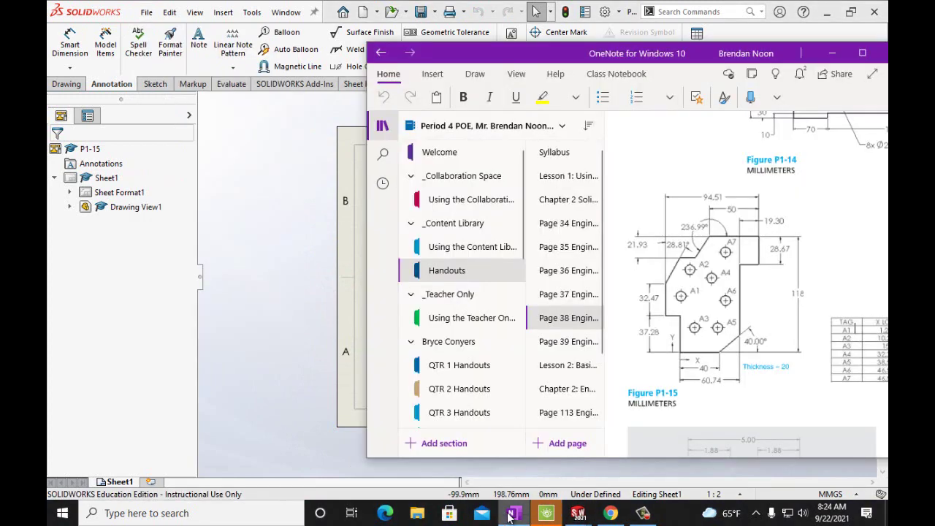
{"action": "left_click", "coordinate": [515, 514]}
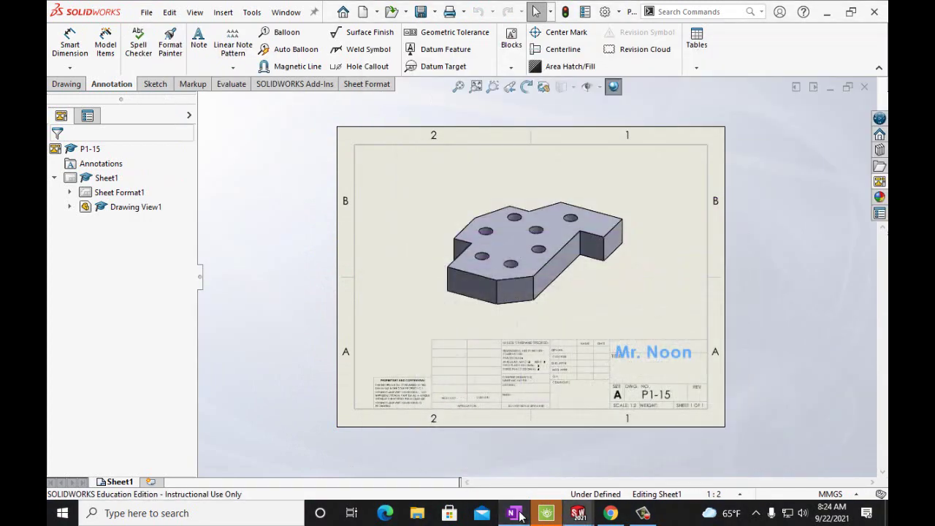
Step: Print the current drawing sheet with OneNote for Windows 10 as the printer
{"action": "left_click", "coordinate": [146, 11]}
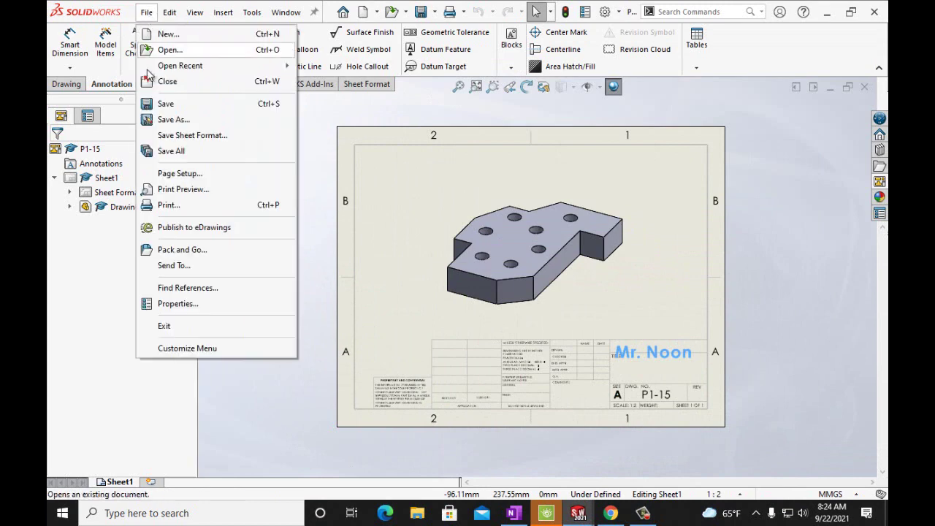
{"action": "left_click", "coordinate": [169, 204]}
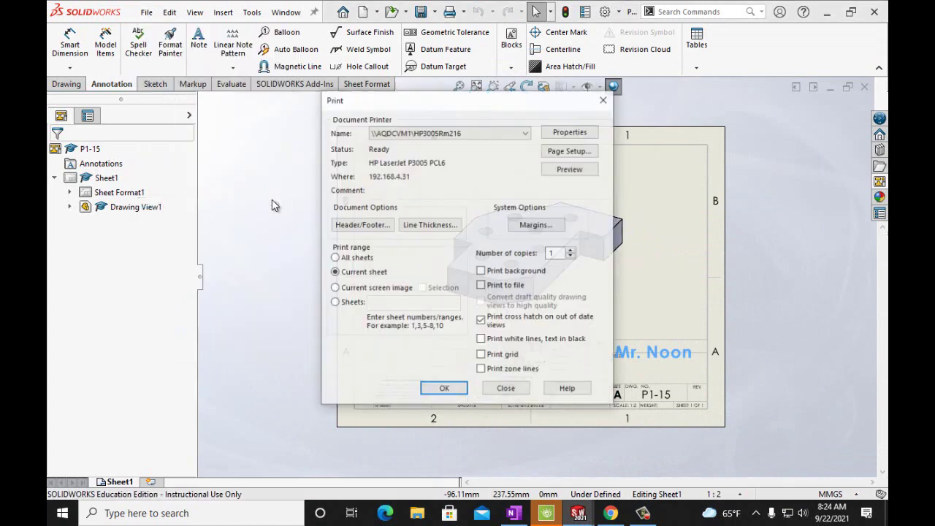
{"action": "left_click", "coordinate": [515, 135]}
{"action": "left_click", "coordinate": [467, 185]}
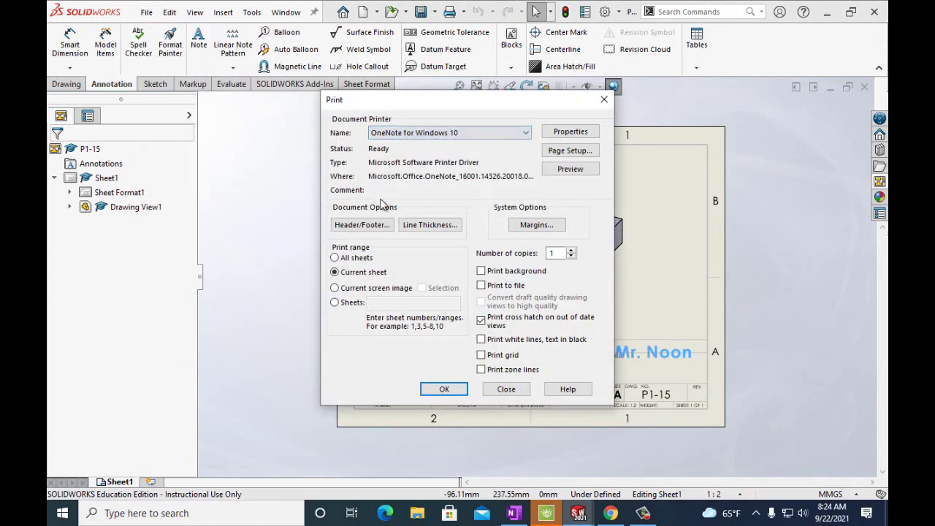
{"action": "left_click", "coordinate": [445, 388]}
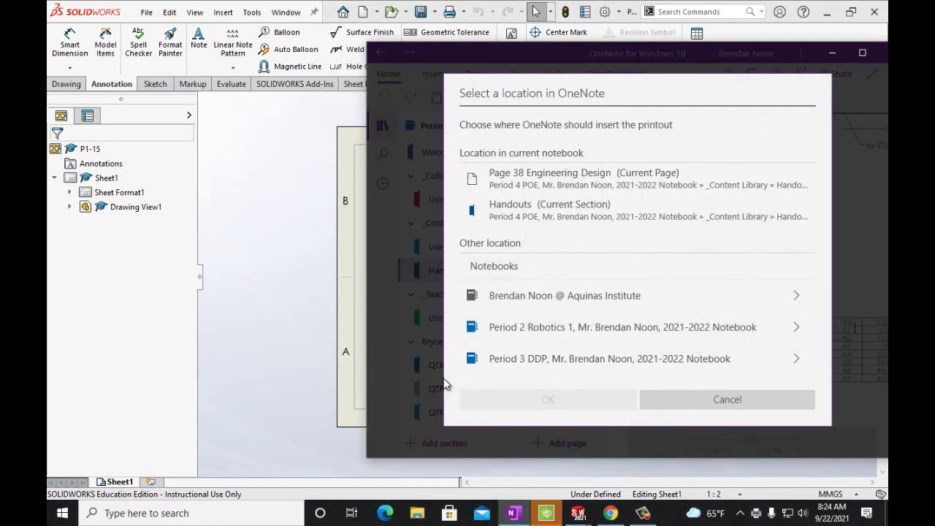
Step: Insert the printout into the notebook's current Handouts section and view the new page in a maximized OneNote window
{"action": "left_click", "coordinate": [538, 218]}
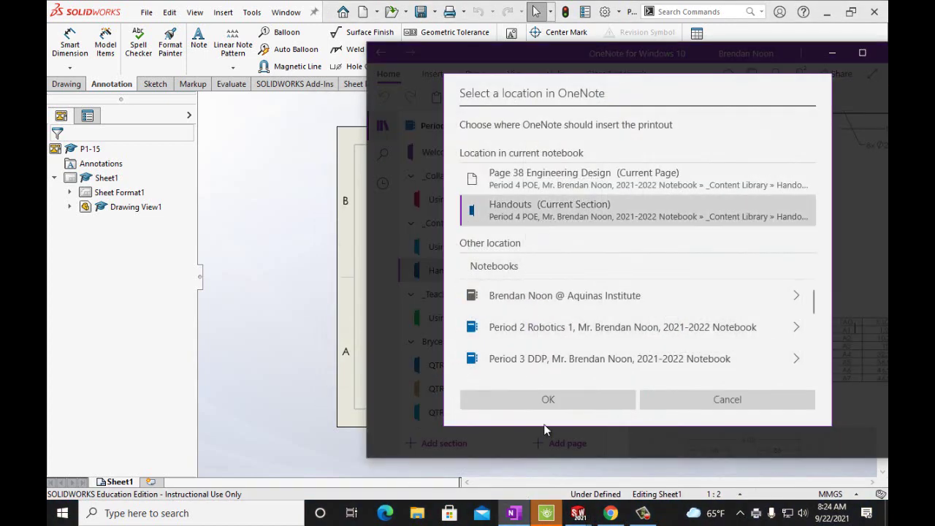
{"action": "left_click", "coordinate": [547, 399]}
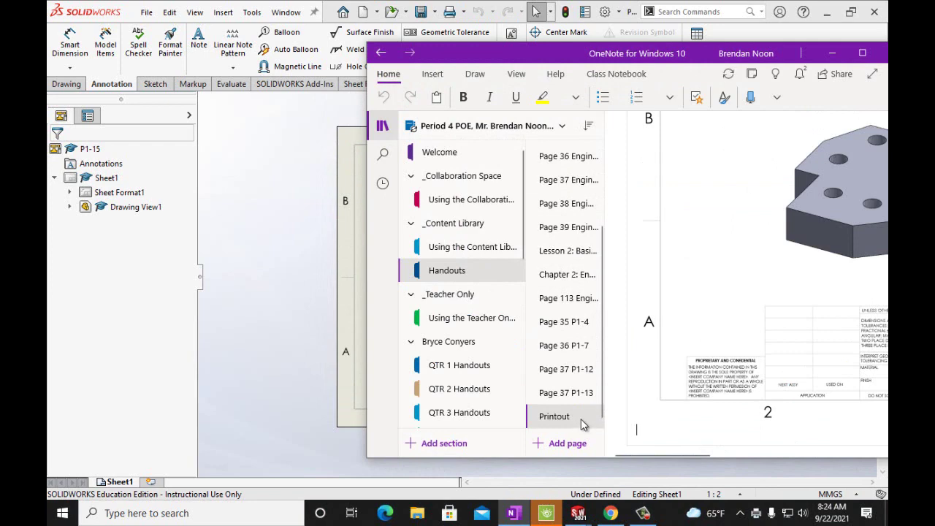
{"action": "left_click", "coordinate": [863, 54]}
{"action": "scroll", "coordinate": [523, 315], "scroll_direction": "down", "scroll_amount": 3}
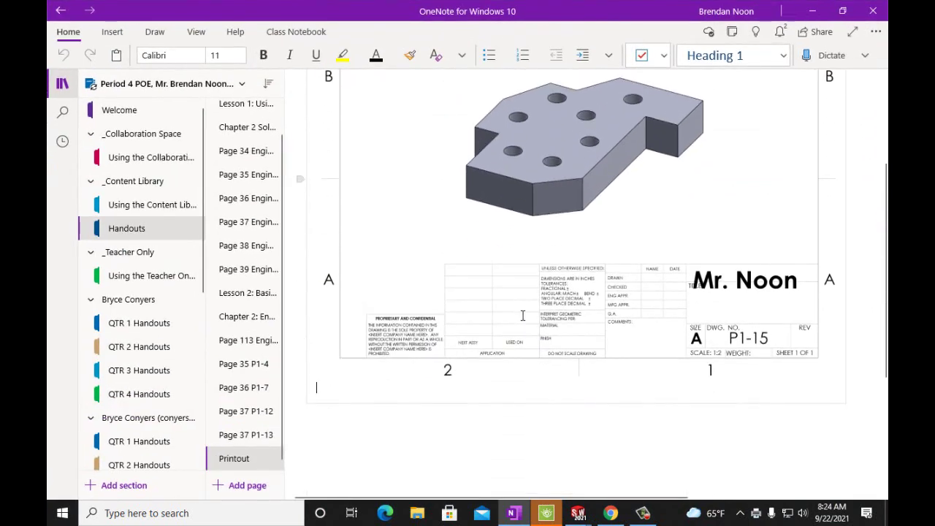
Step: Retitle the new printout page in the Handouts section as "Page 38 P1-15"
{"action": "scroll", "coordinate": [523, 316], "scroll_direction": "up", "scroll_amount": 3}
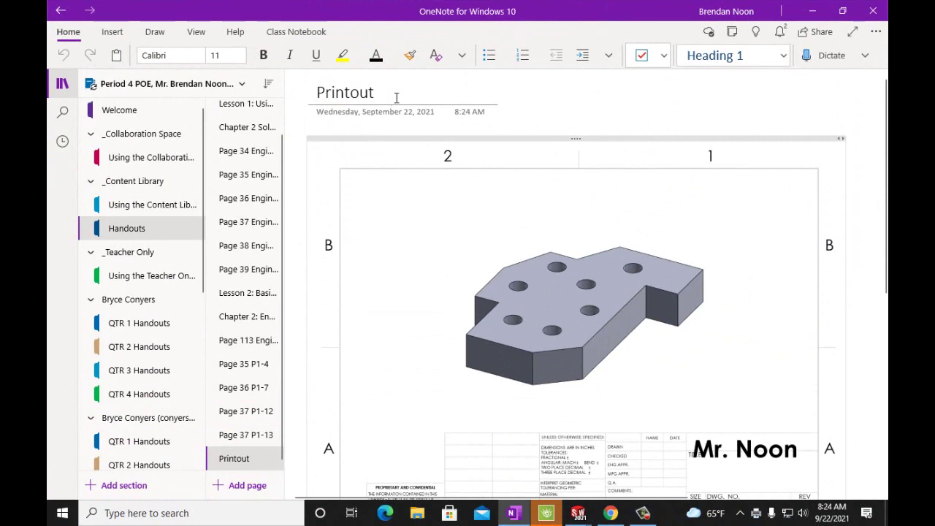
{"action": "left_click", "coordinate": [396, 97]}
{"action": "key", "text": "BackSpace"}
{"action": "key", "text": "BackSpace"}
{"action": "key", "text": "BackSpace"}
{"action": "key", "text": "BackSpace"}
{"action": "key", "text": "BackSpace"}
{"action": "key", "text": "BackSpace"}
{"action": "key", "text": "BackSpace"}
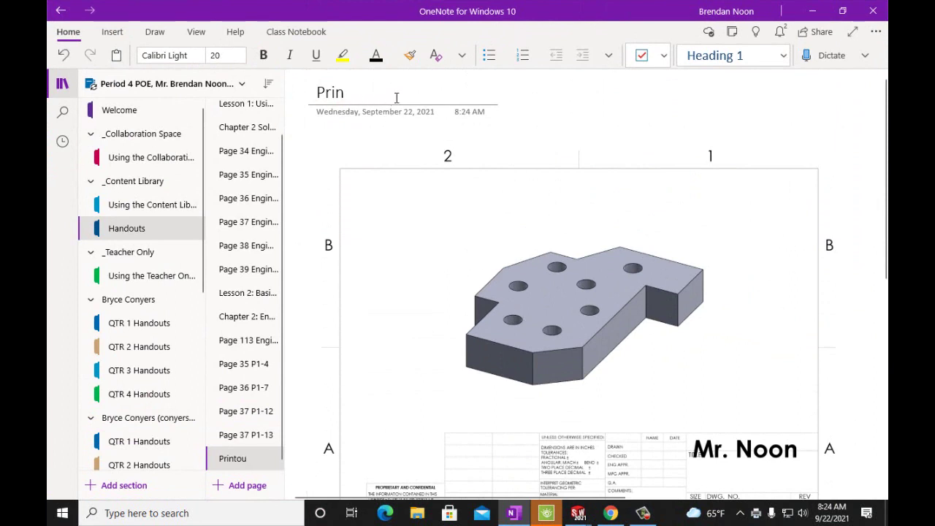
{"action": "type", "text": "age 38 P"}
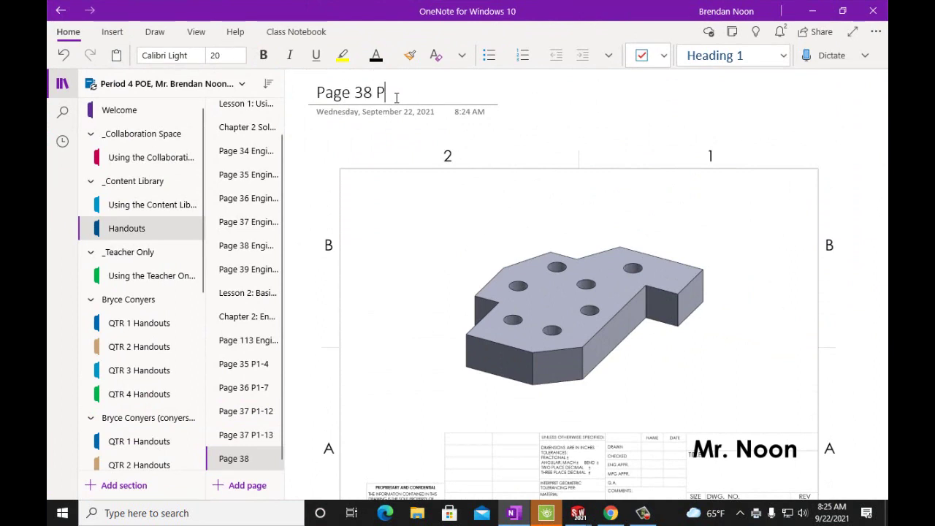
{"action": "type", "text": "1-"}
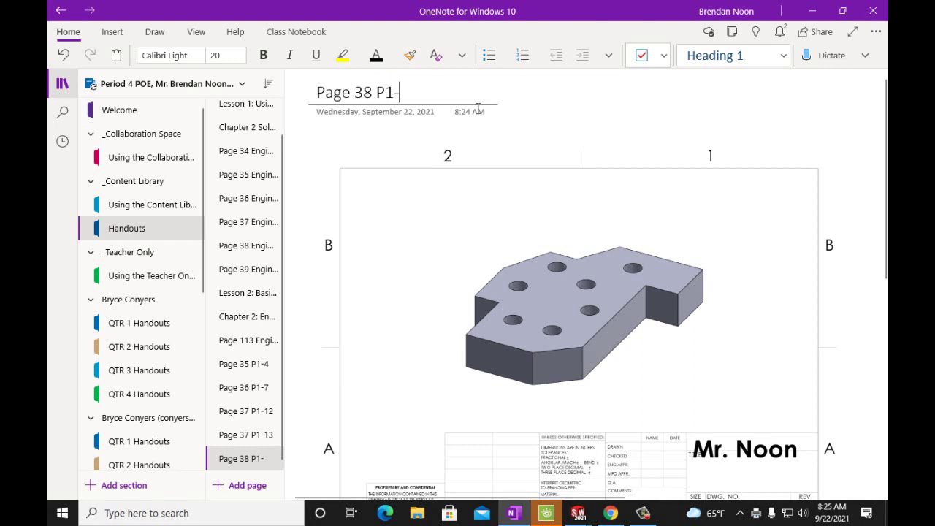
{"action": "scroll", "coordinate": [490, 168], "scroll_direction": "down", "scroll_amount": 2}
{"action": "scroll", "coordinate": [490, 169], "scroll_direction": "up", "scroll_amount": 2}
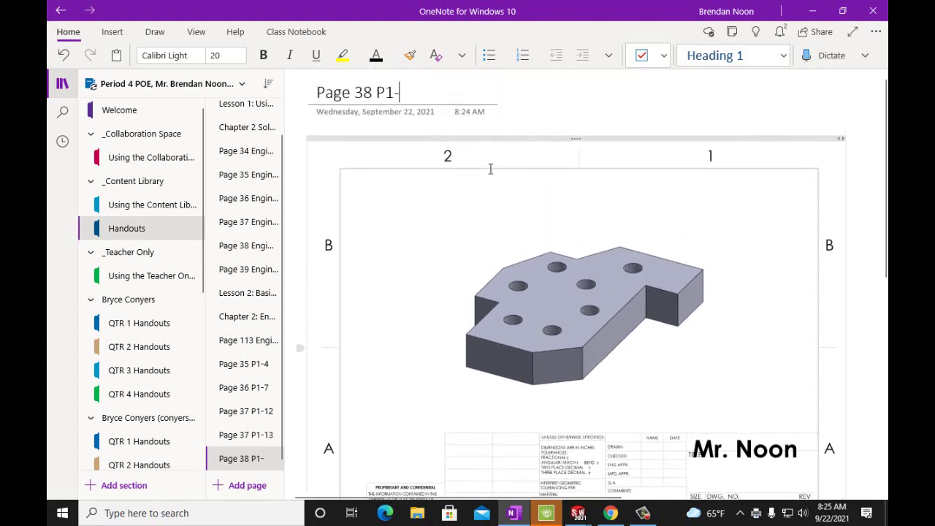
{"action": "type", "text": "15"}
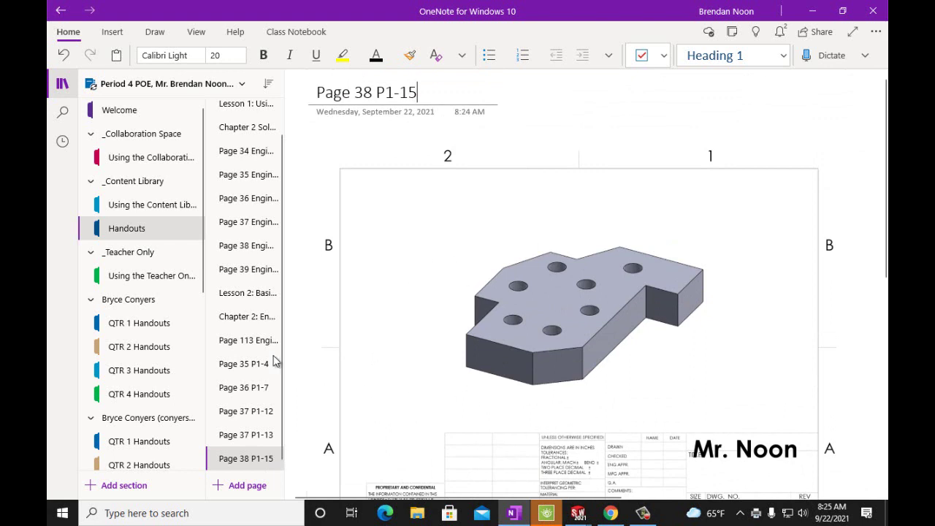
Step: Open the Page 38 Engineering Design handout and review its Figure P1-15 and Figure P1-16 drawings
{"action": "left_click", "coordinate": [246, 246]}
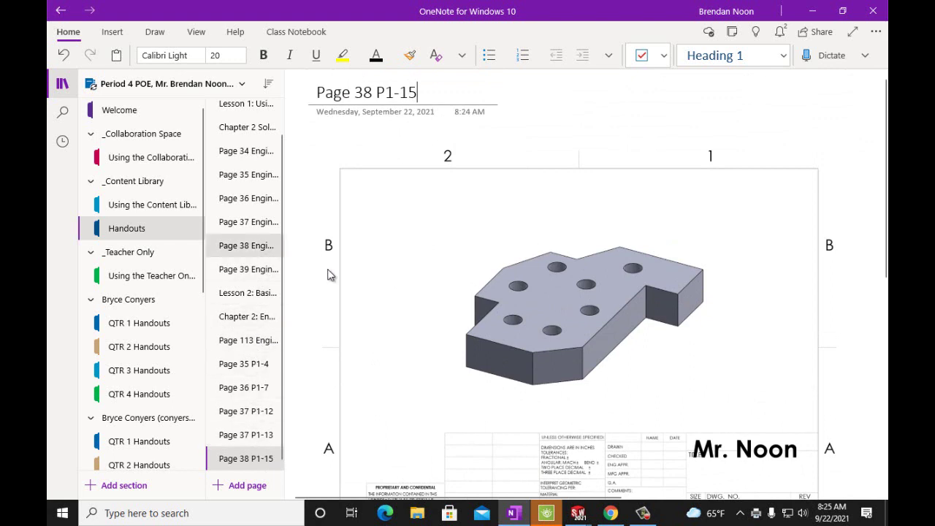
{"action": "scroll", "coordinate": [485, 327], "scroll_direction": "up", "scroll_amount": 3}
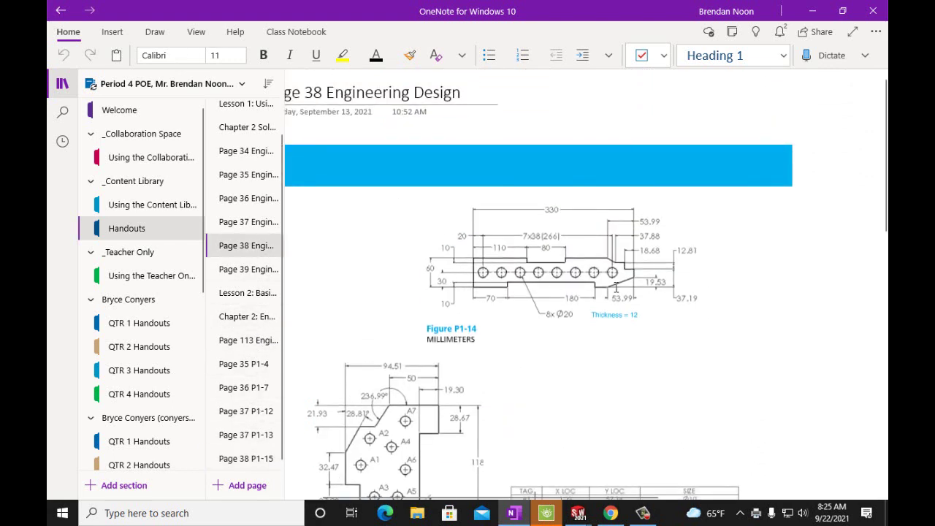
{"action": "scroll", "coordinate": [526, 332], "scroll_direction": "down", "scroll_amount": 6}
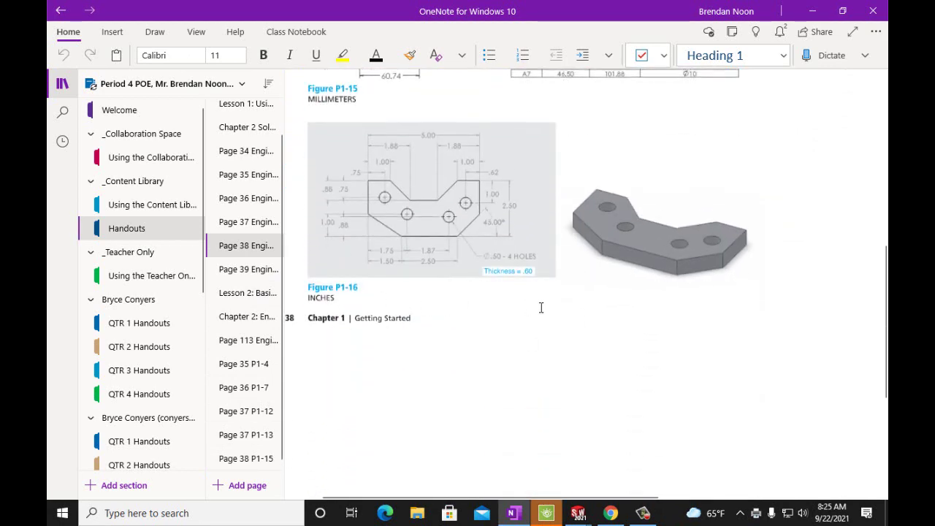
{"action": "scroll", "coordinate": [485, 227], "scroll_direction": "up", "scroll_amount": 2}
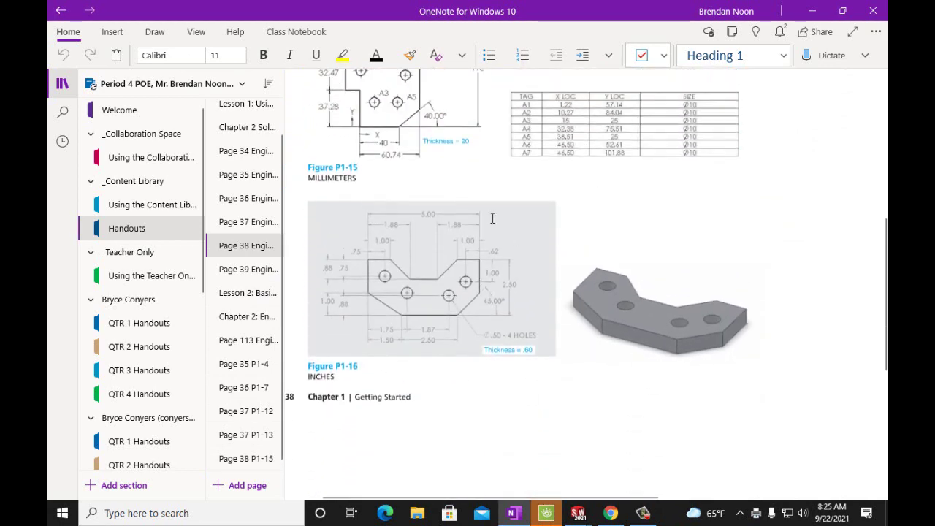
{"action": "scroll", "coordinate": [598, 346], "scroll_direction": "up", "scroll_amount": 3}
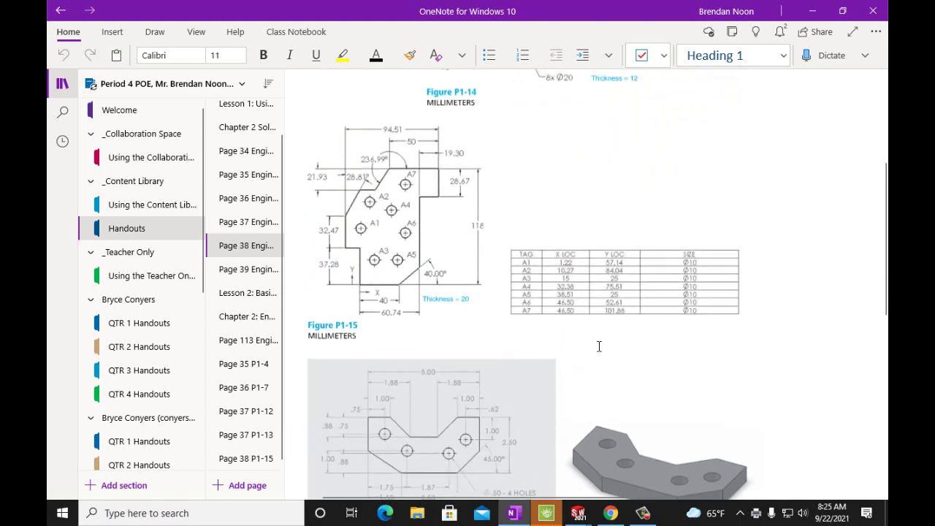